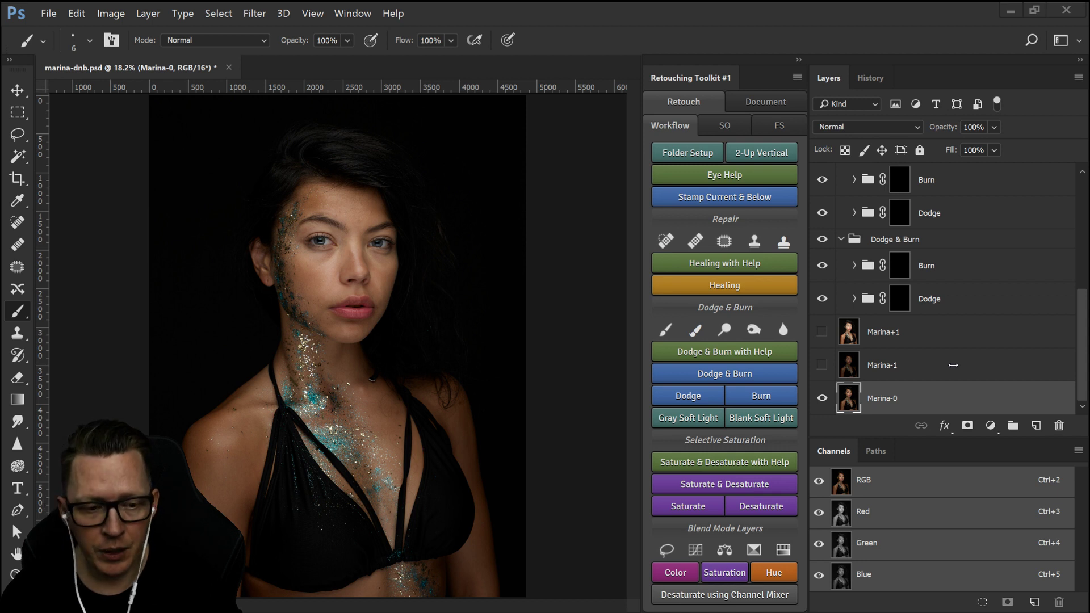
- Inspect the old Dodge group's Lighter and Desaturate layers, then collapse the group
{"action": "scroll", "coordinate": [954, 365], "scroll_direction": "up", "scroll_amount": 3}
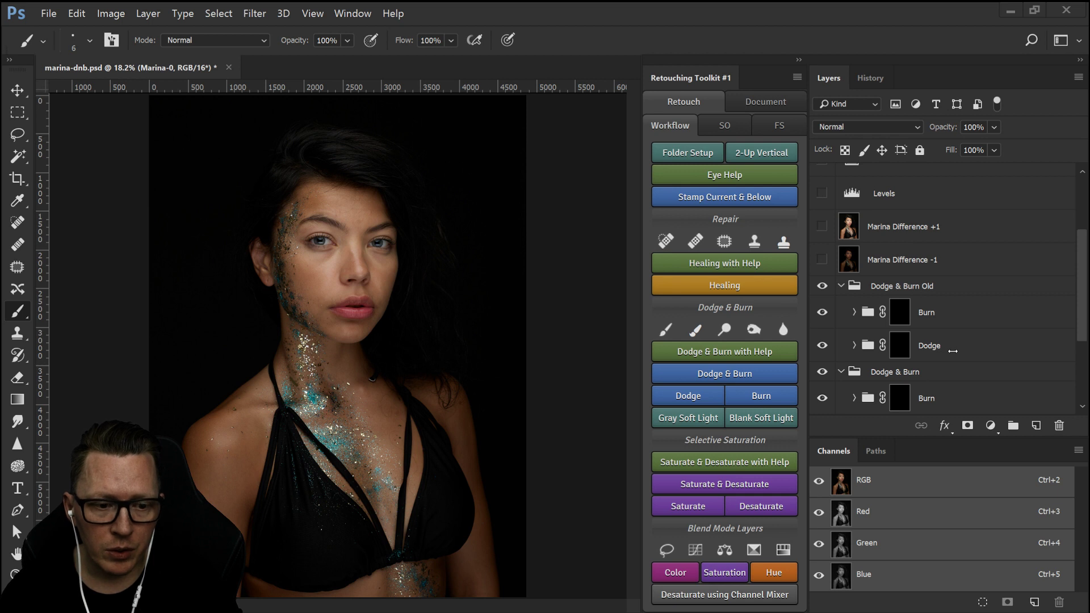
{"action": "left_click", "coordinate": [855, 345]}
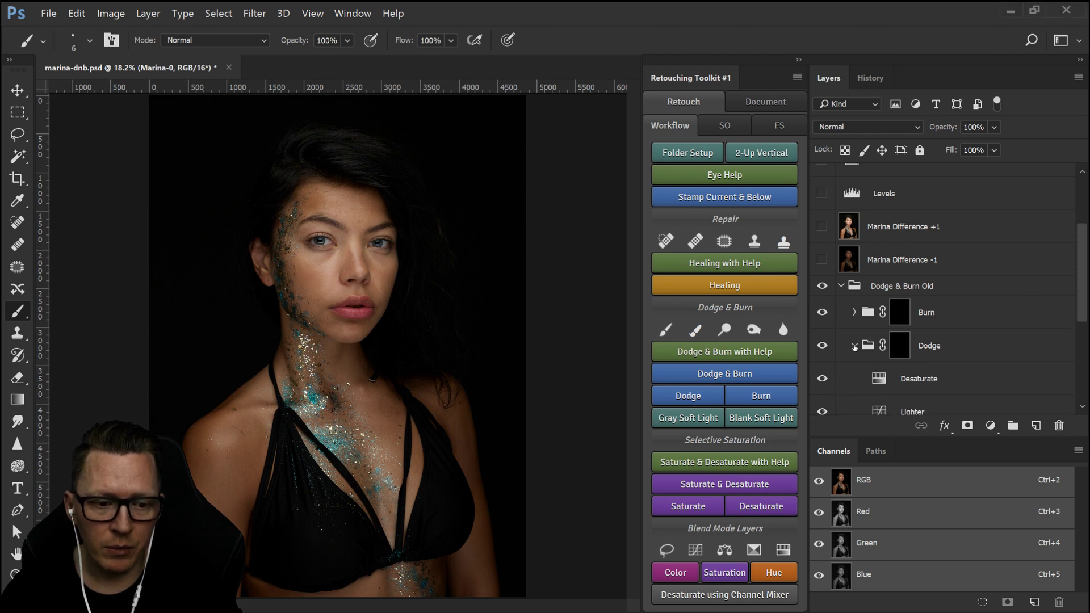
{"action": "scroll", "coordinate": [949, 350], "scroll_direction": "down", "scroll_amount": 2}
{"action": "scroll", "coordinate": [950, 350], "scroll_direction": "down", "scroll_amount": 1}
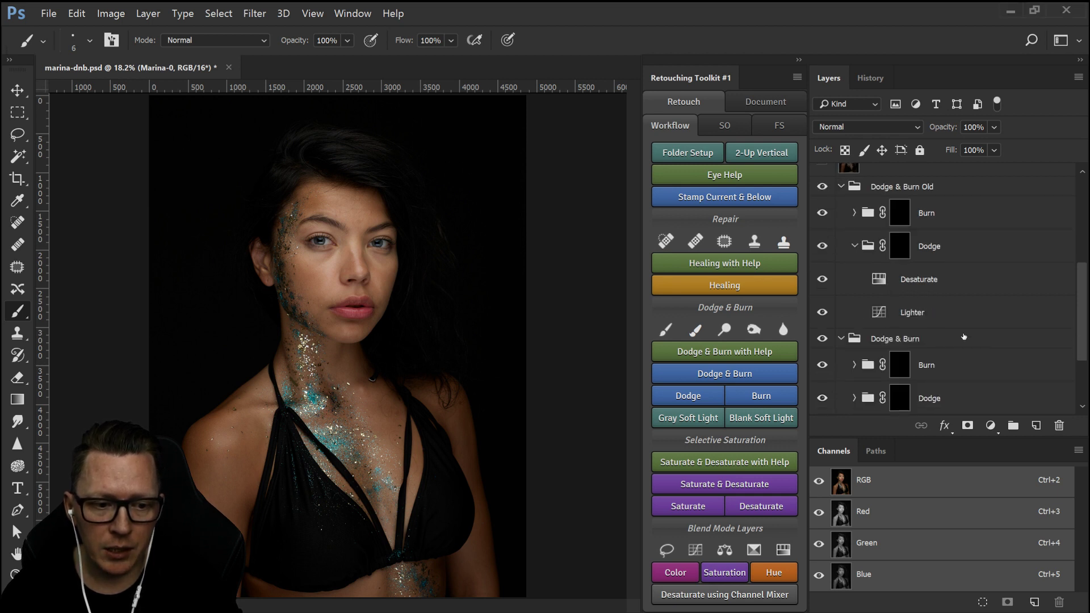
{"action": "left_click", "coordinate": [908, 314]}
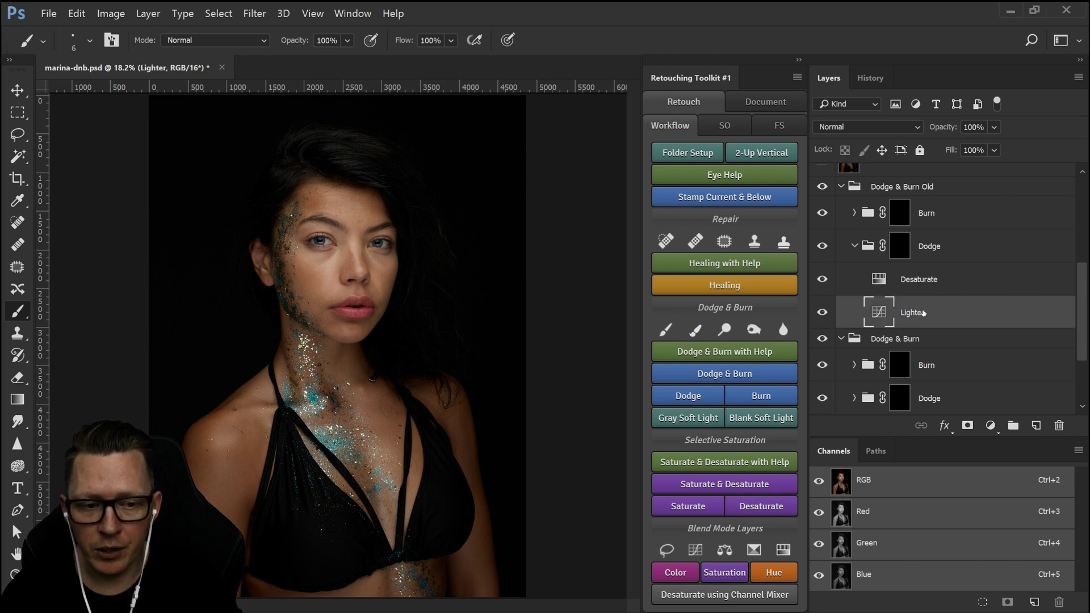
{"action": "left_click", "coordinate": [920, 279]}
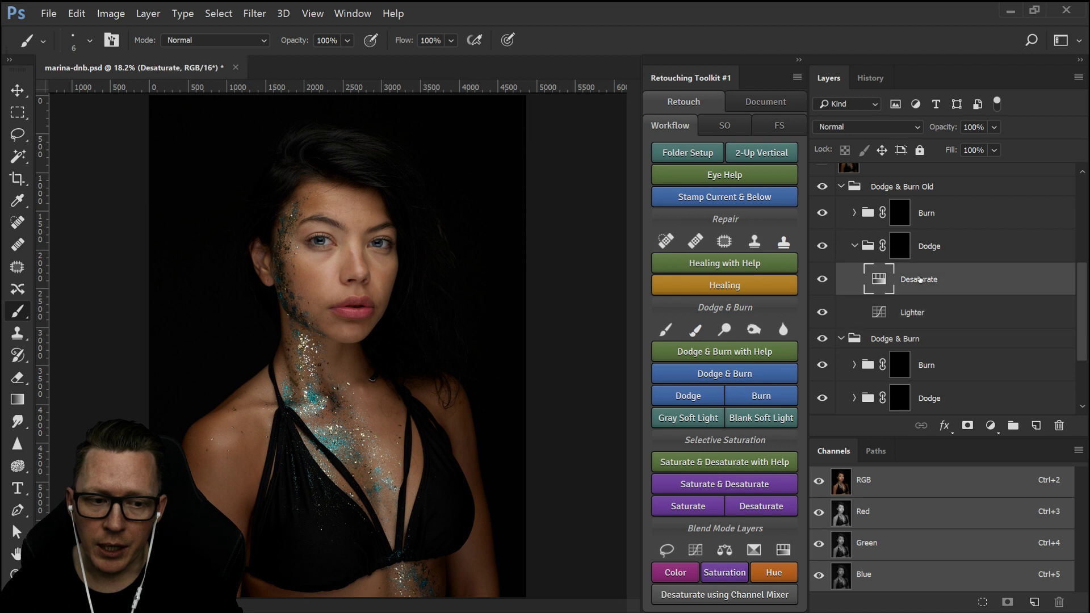
{"action": "double_click", "coordinate": [881, 282]}
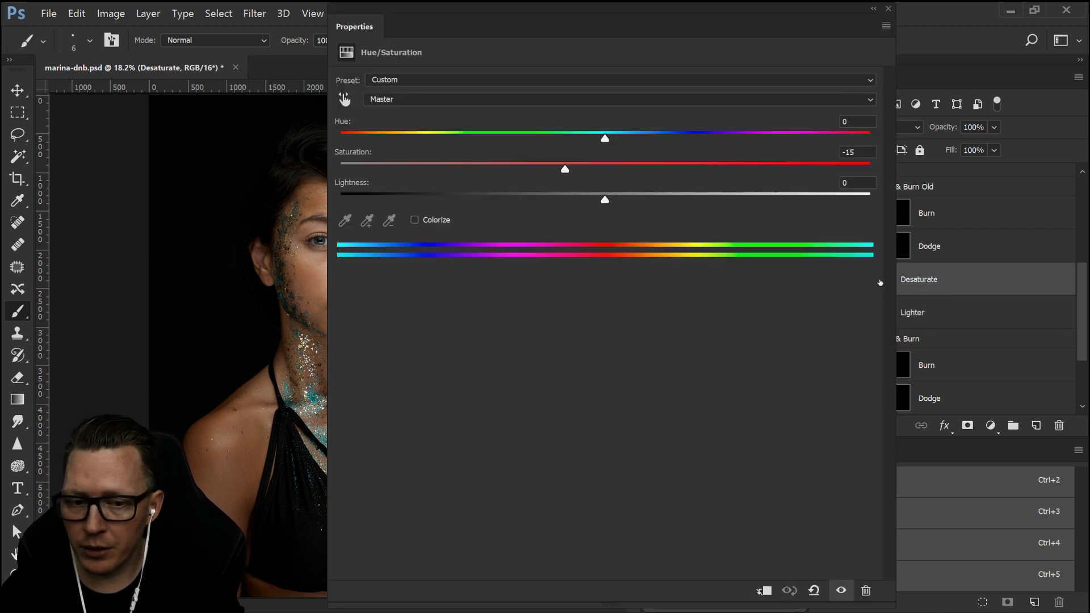
{"action": "left_click", "coordinate": [888, 9]}
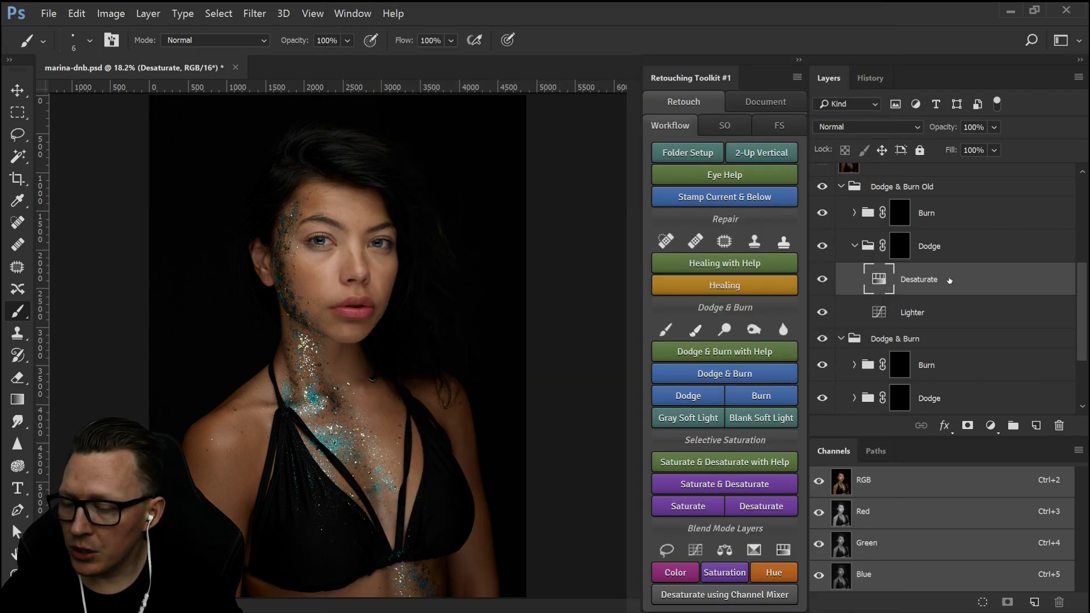
{"action": "left_click", "coordinate": [854, 246]}
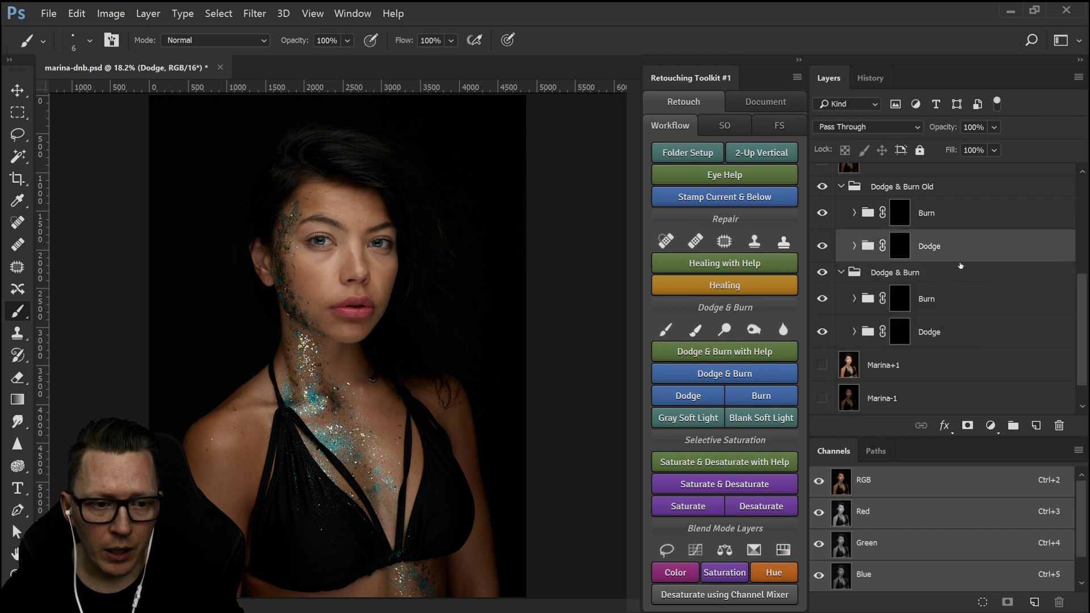
- Compare the Marina-0, Marina-1 and Marina+1 exposure layers, ending on Marina-0
{"action": "scroll", "coordinate": [960, 266], "scroll_direction": "up", "scroll_amount": 5}
{"action": "scroll", "coordinate": [963, 270], "scroll_direction": "up", "scroll_amount": 2}
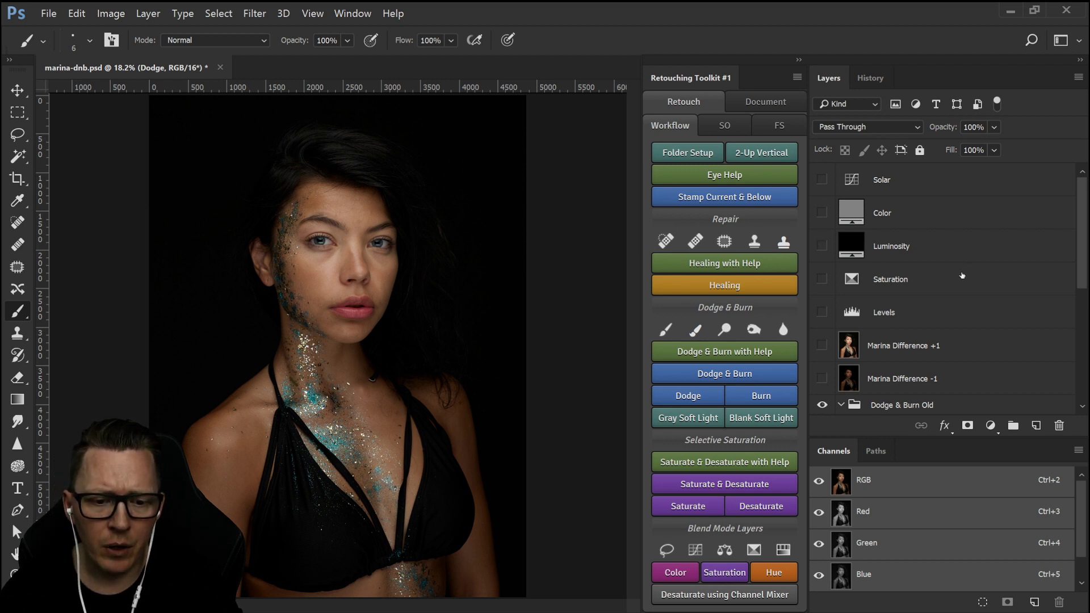
{"action": "scroll", "coordinate": [962, 276], "scroll_direction": "down", "scroll_amount": 4}
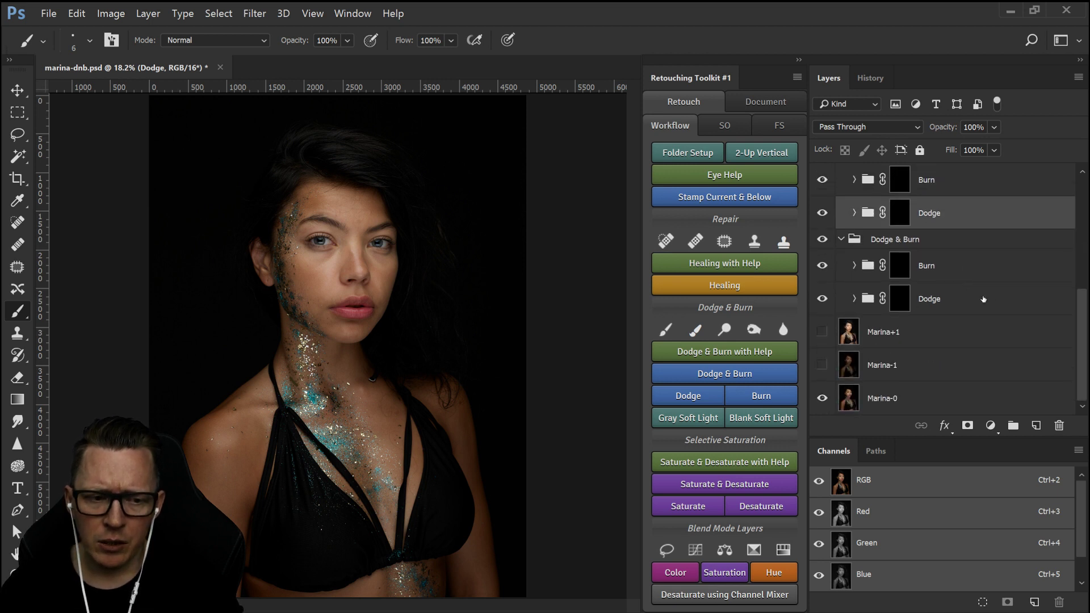
{"action": "left_click", "coordinate": [950, 398]}
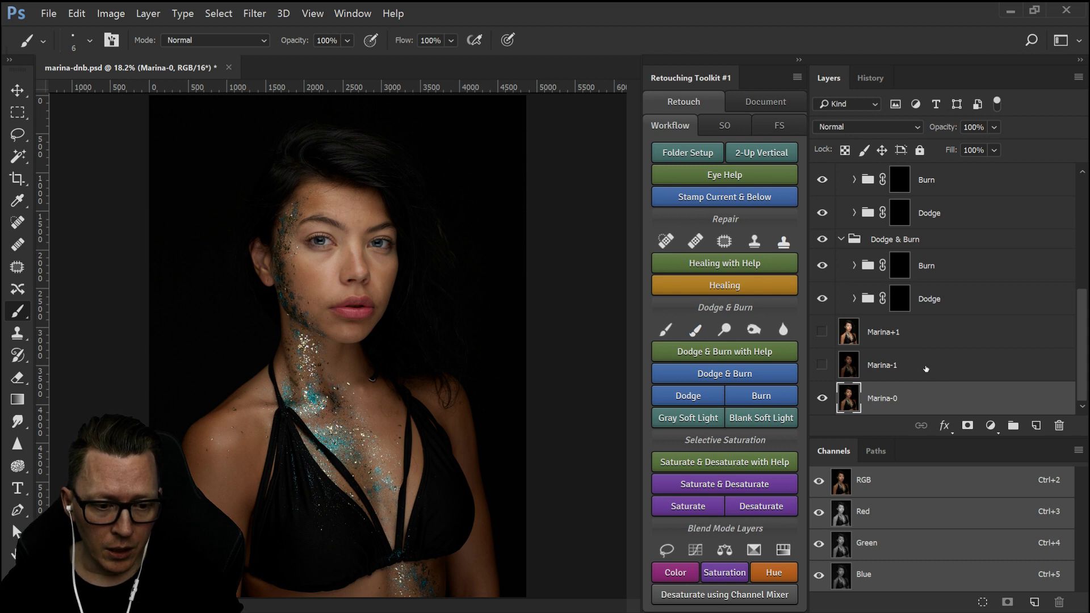
{"action": "left_click", "coordinate": [894, 372]}
{"action": "left_click", "coordinate": [892, 402]}
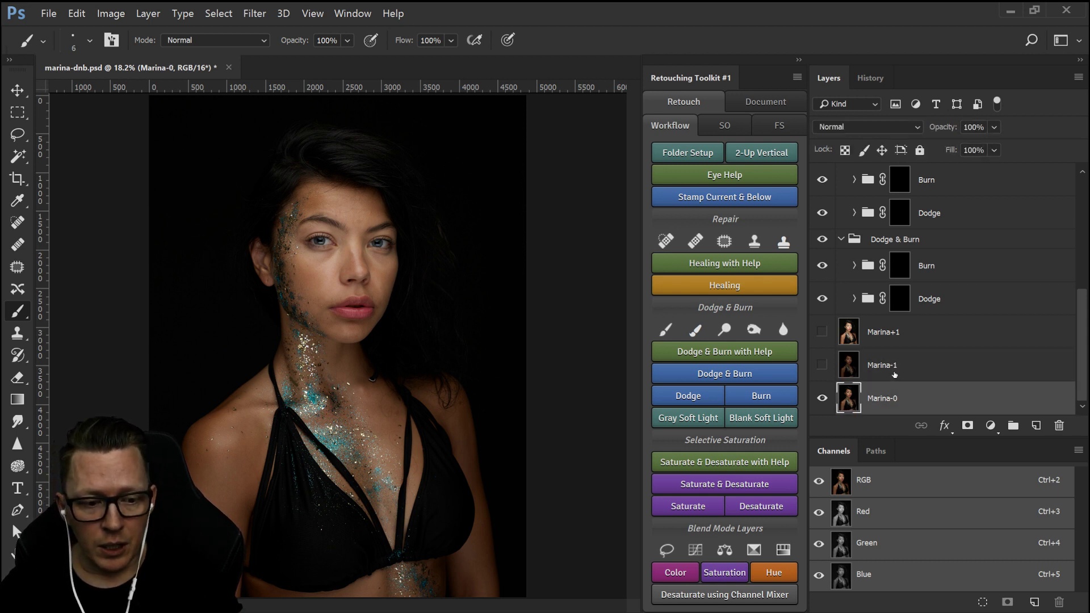
{"action": "left_click", "coordinate": [895, 376]}
{"action": "left_click", "coordinate": [898, 333]}
{"action": "left_click", "coordinate": [901, 399]}
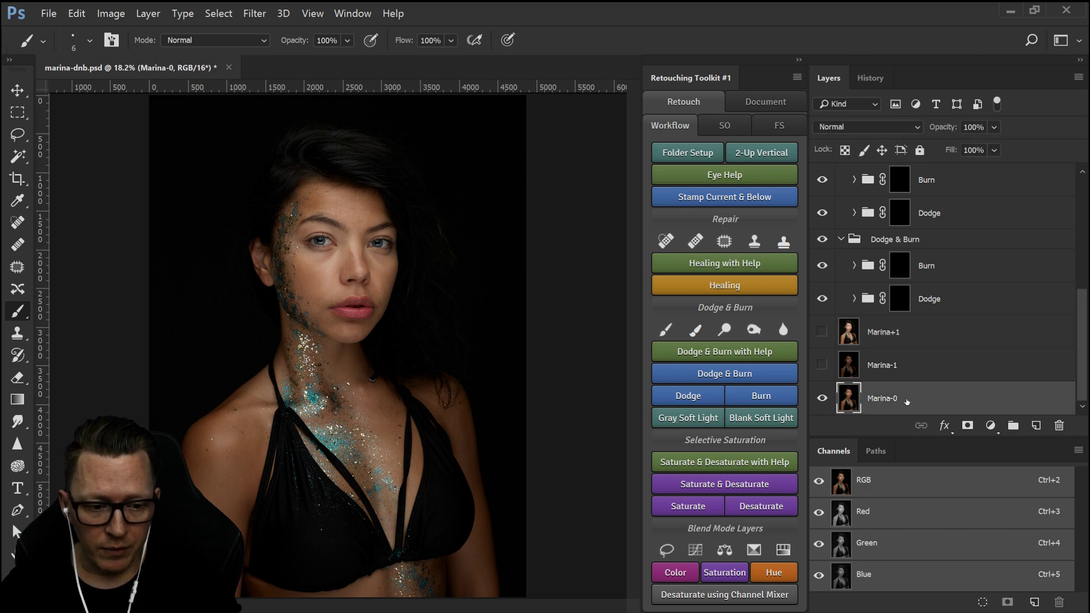
- Set the portrait's exposure to 0 in Capture One, then return to Photoshop
{"action": "key", "text": "alt+Tab"}
{"action": "key", "text": "alt+Tab"}
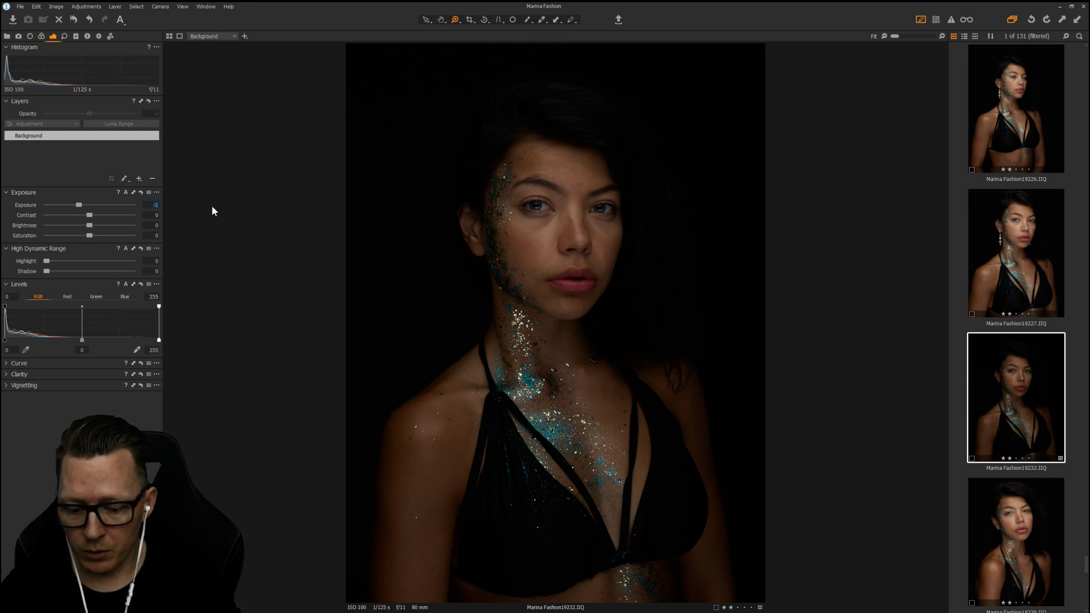
{"action": "type", "text": "0"}
{"action": "key", "text": "Return"}
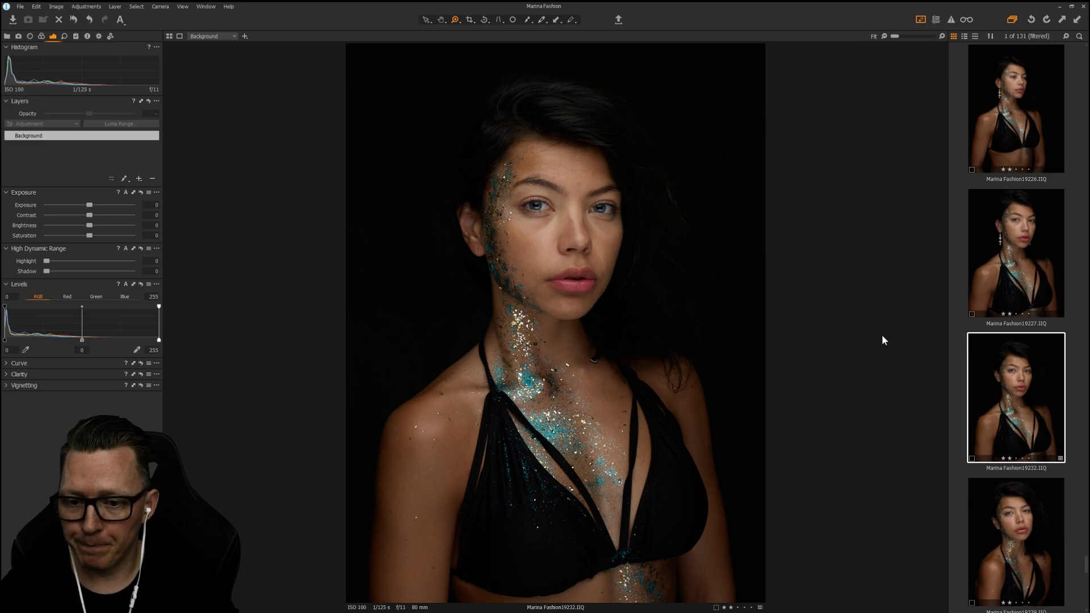
{"action": "key", "text": "alt+Tab"}
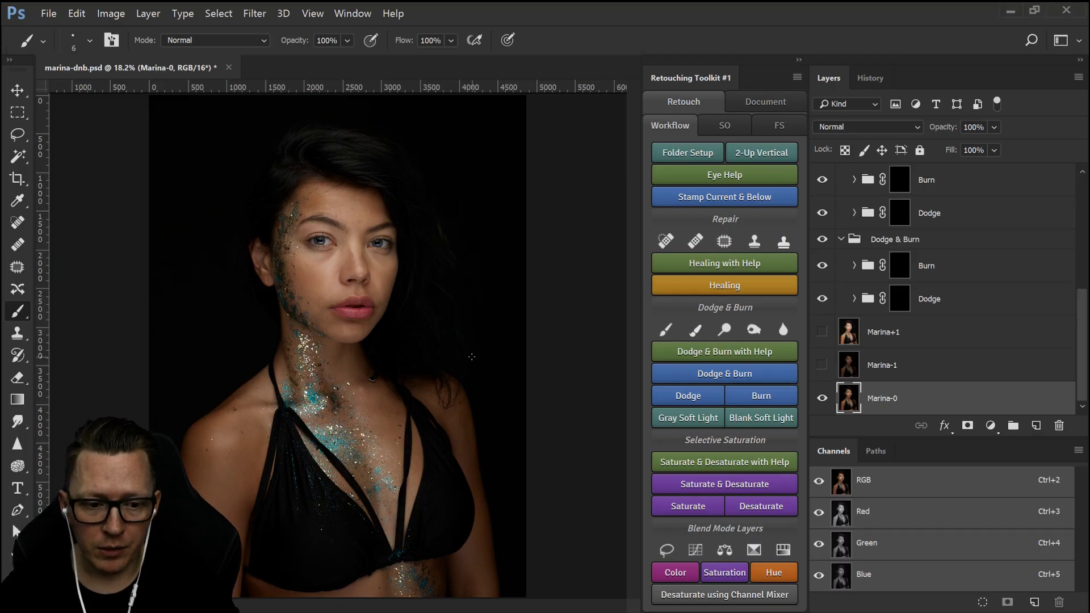
{"action": "left_click", "coordinate": [921, 366]}
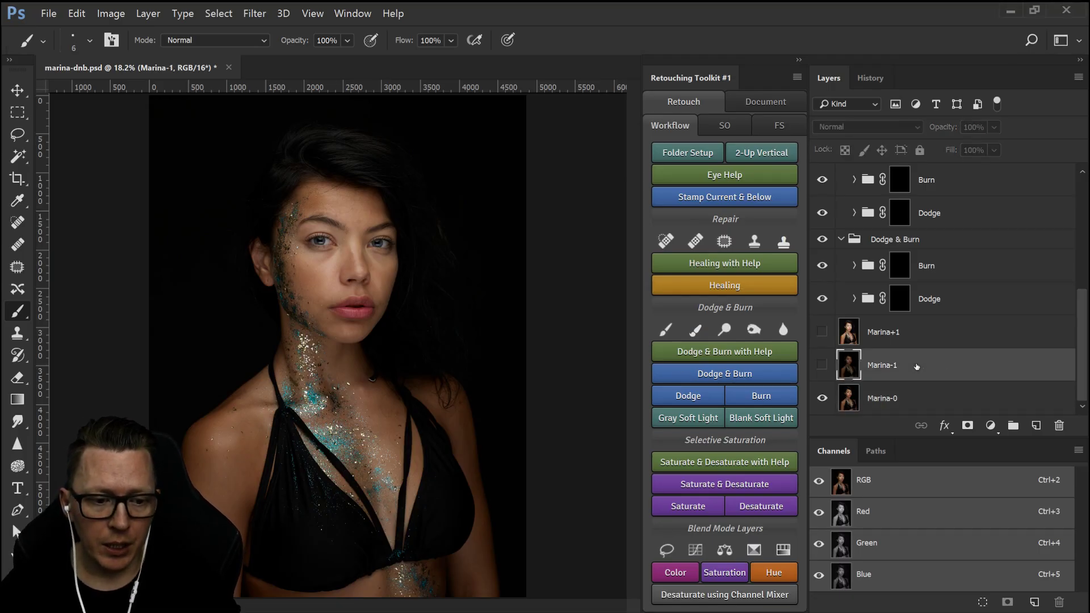
{"action": "left_click", "coordinate": [822, 365]}
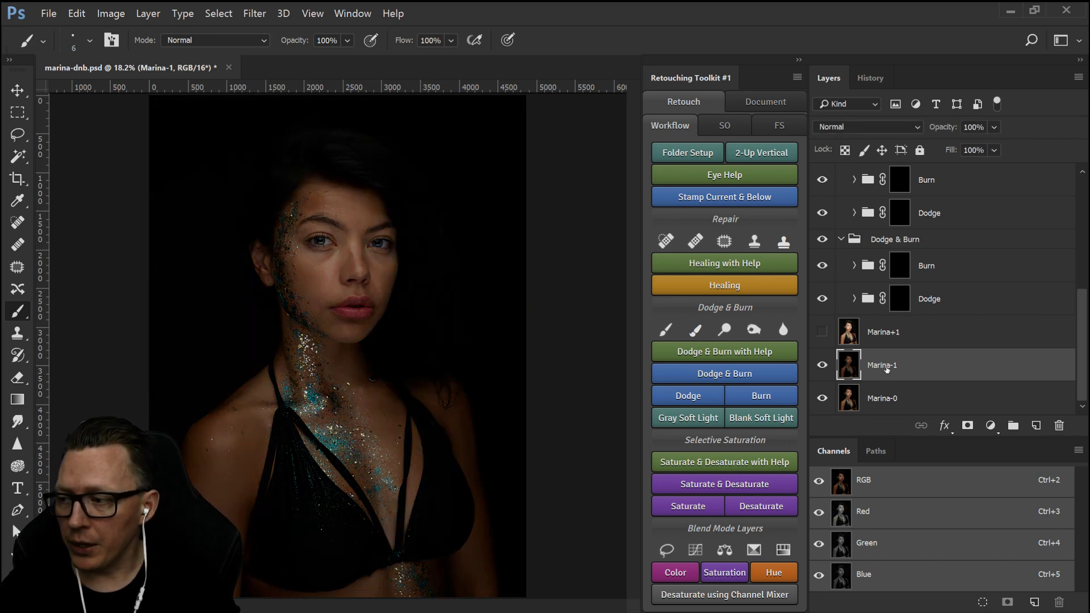
{"action": "left_click", "coordinate": [886, 339]}
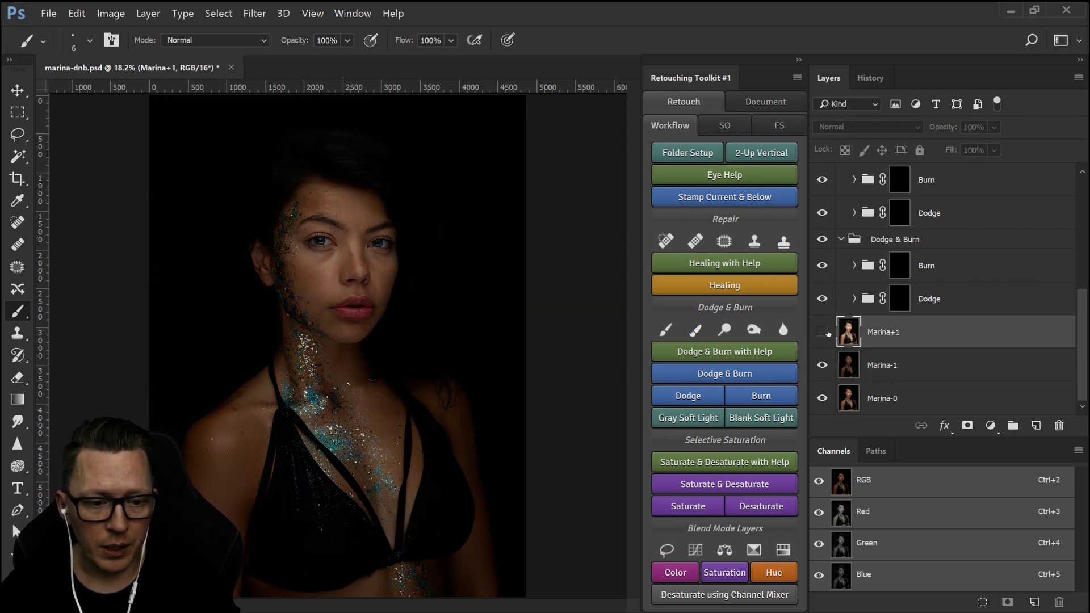
{"action": "left_click", "coordinate": [821, 333]}
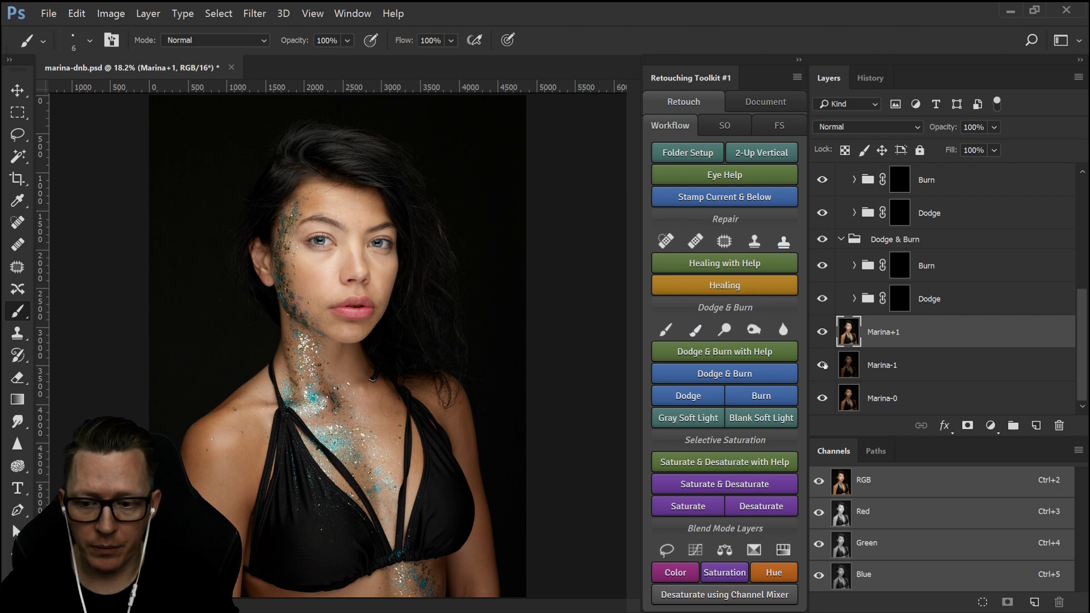
{"action": "left_click", "coordinate": [822, 334]}
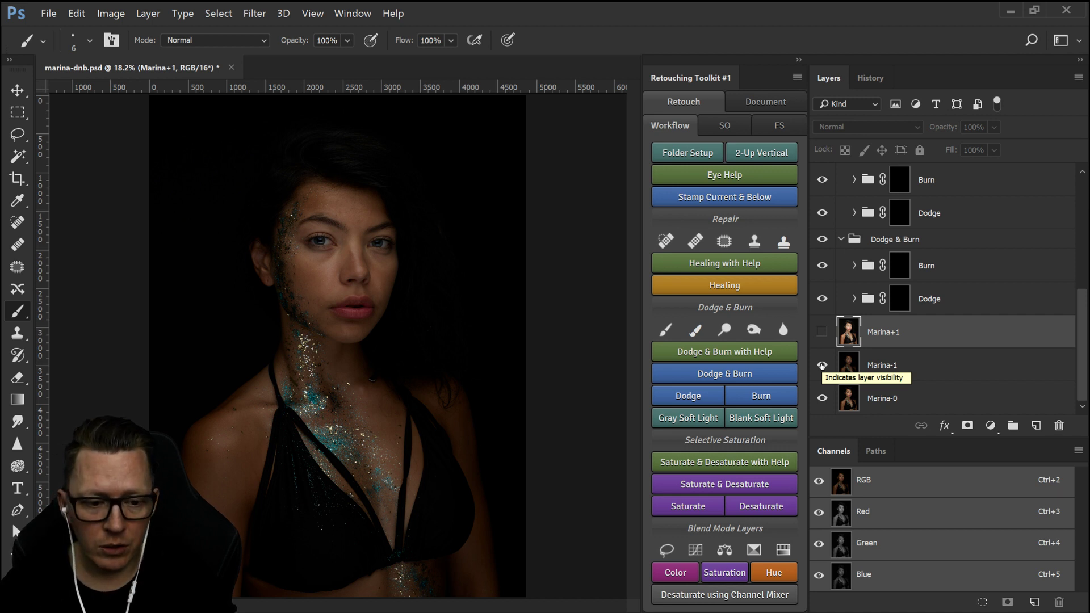
{"action": "left_click", "coordinate": [821, 365]}
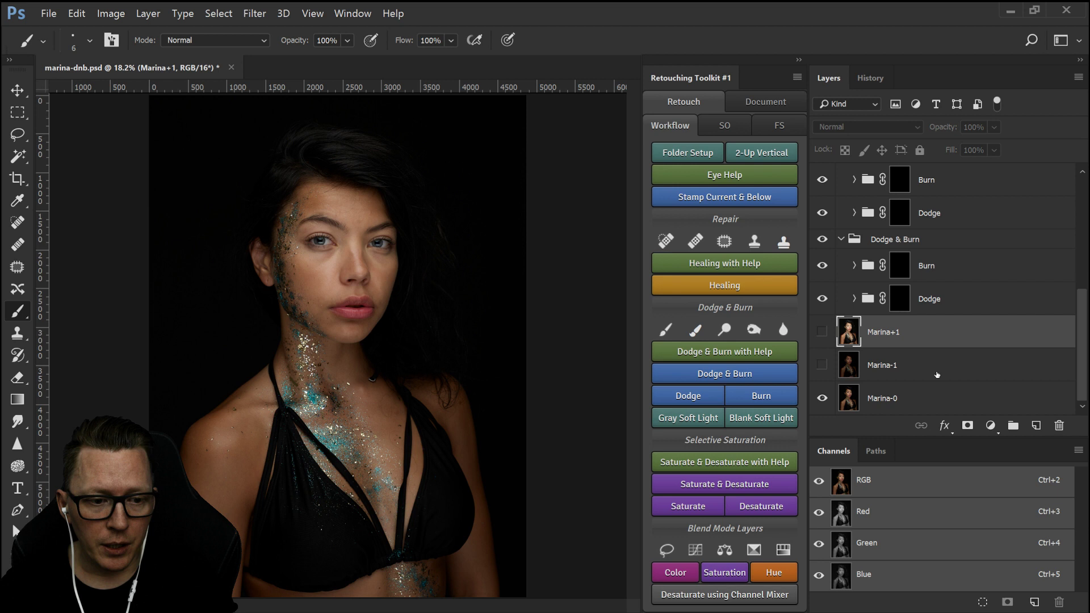
{"action": "scroll", "coordinate": [937, 375], "scroll_direction": "up", "scroll_amount": 10}
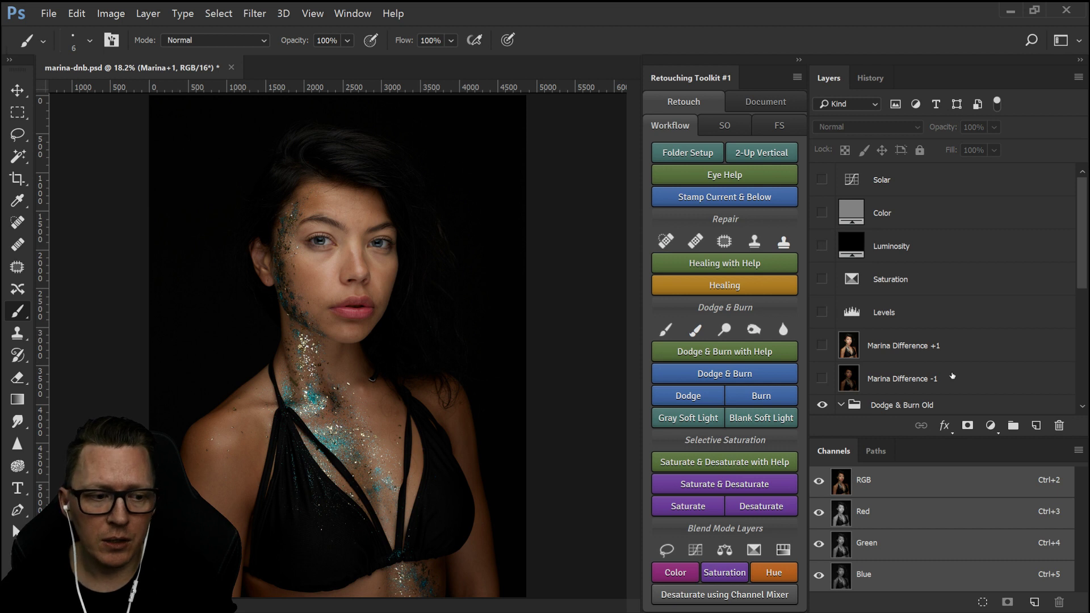
{"action": "scroll", "coordinate": [990, 337], "scroll_direction": "down", "scroll_amount": 5}
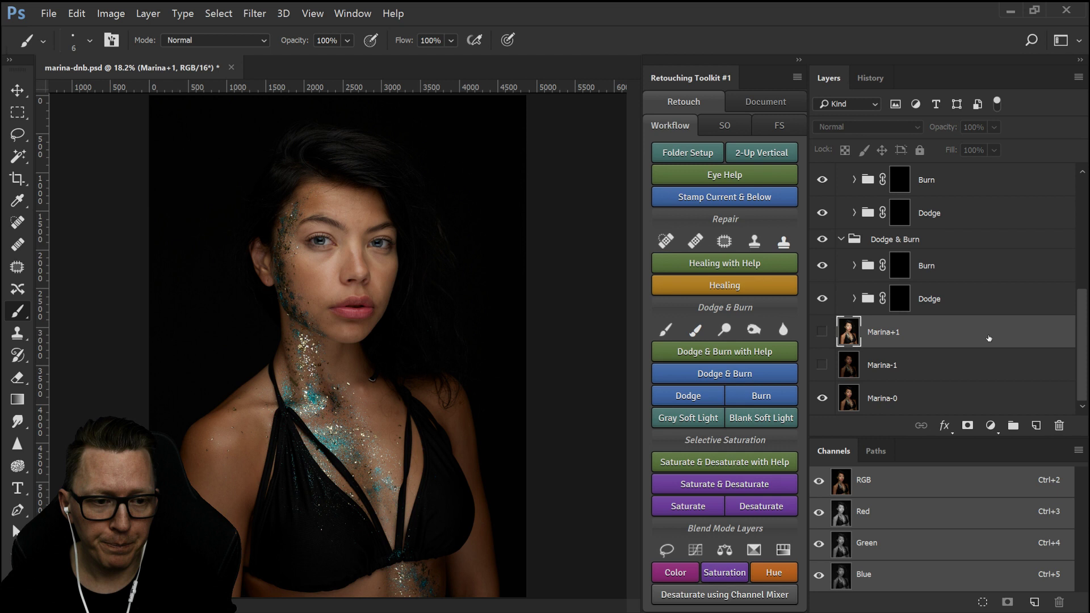
- Inspect the old Dodge, old Burn and new Dodge group masks
{"action": "scroll", "coordinate": [987, 331], "scroll_direction": "up", "scroll_amount": 4}
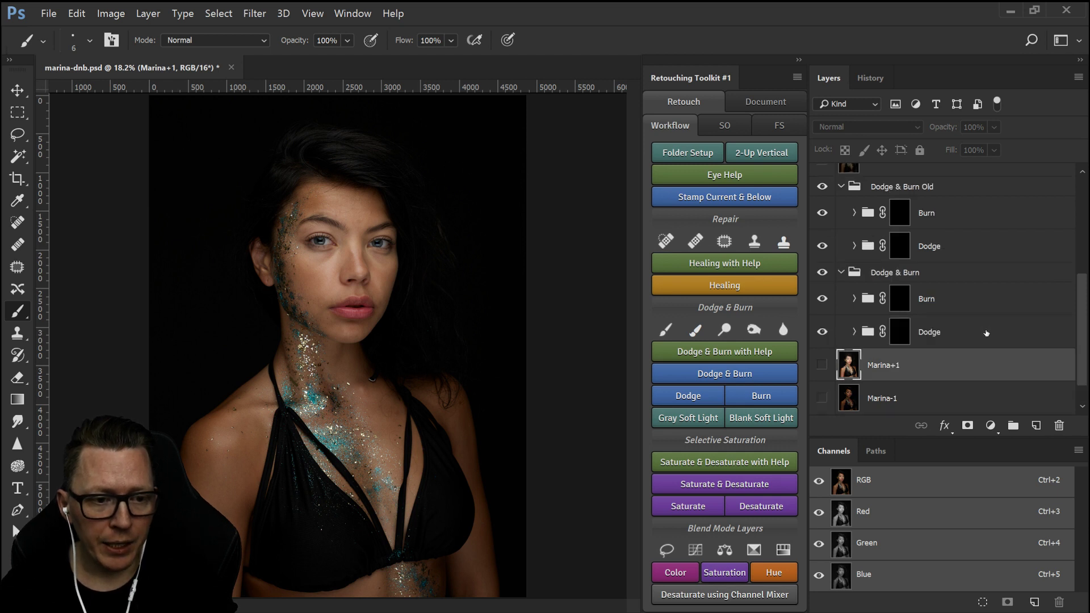
{"action": "left_click", "coordinate": [904, 288]}
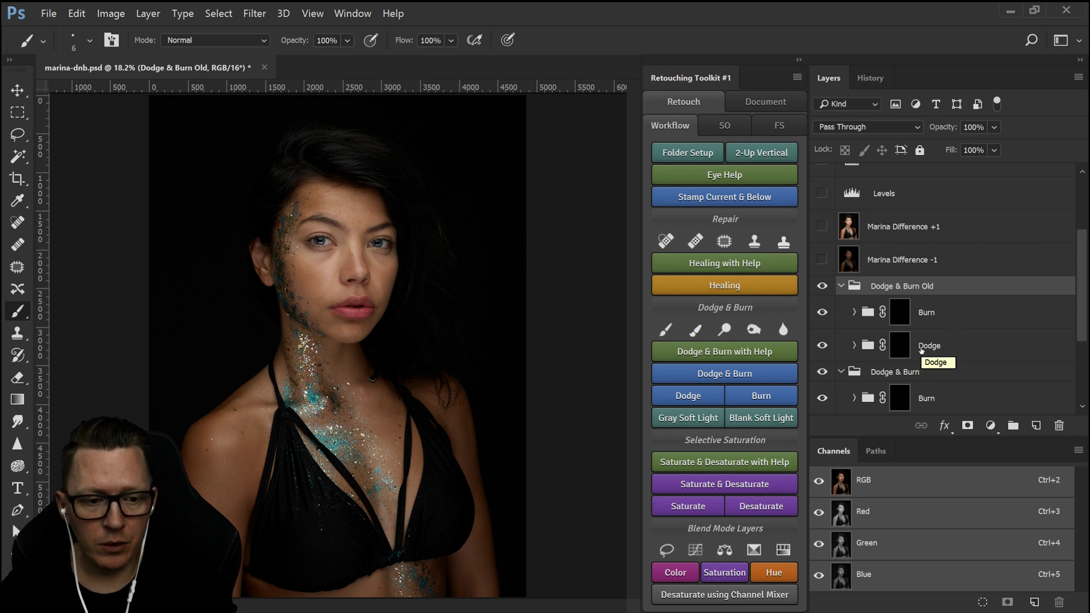
{"action": "left_click", "coordinate": [867, 347]}
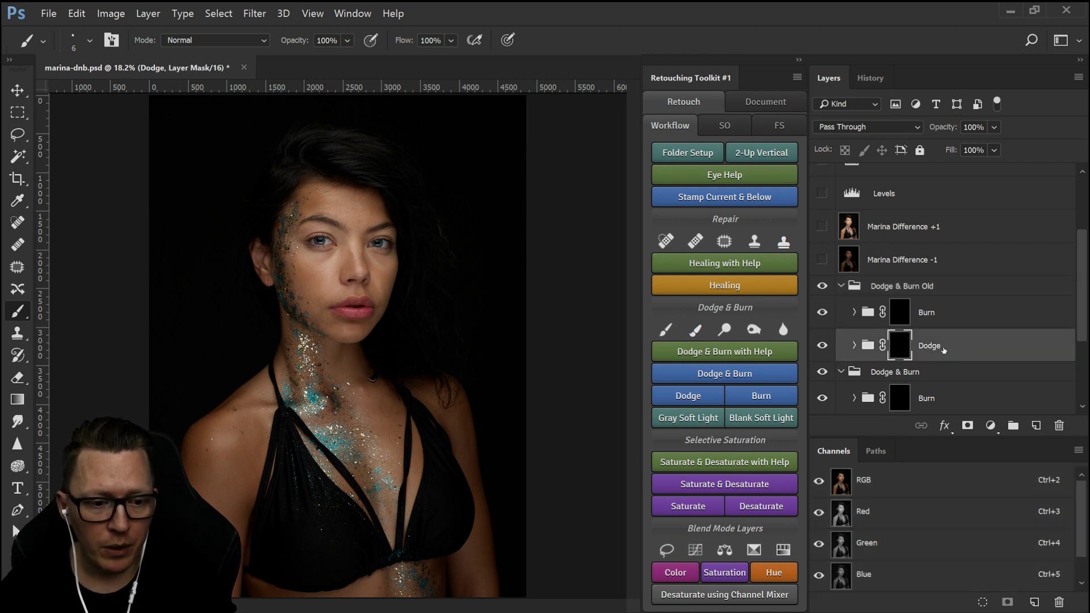
{"action": "left_click", "coordinate": [947, 315]}
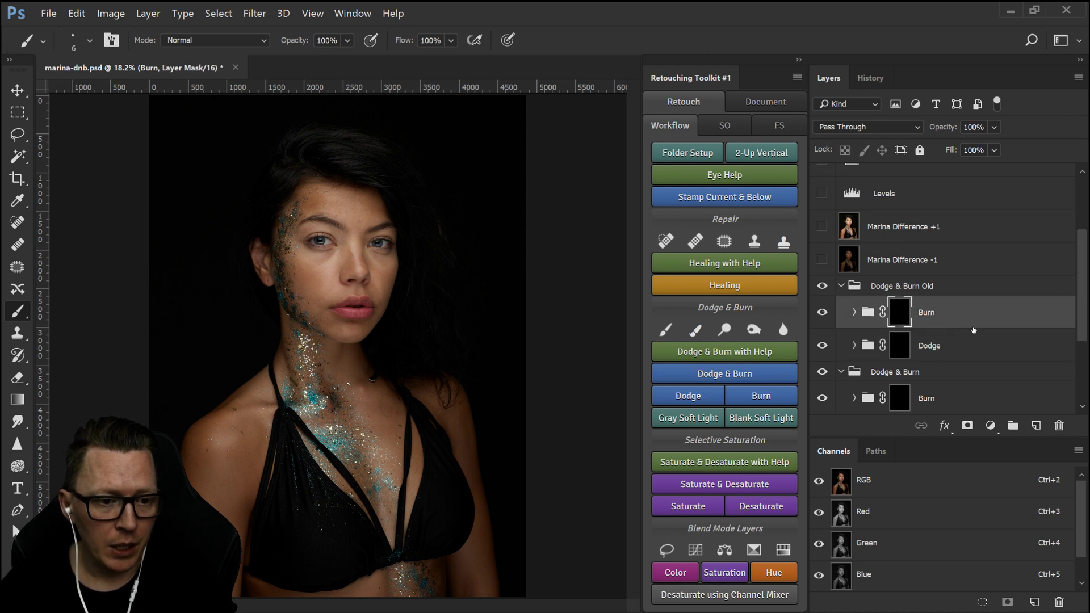
{"action": "scroll", "coordinate": [968, 327], "scroll_direction": "down", "scroll_amount": 4}
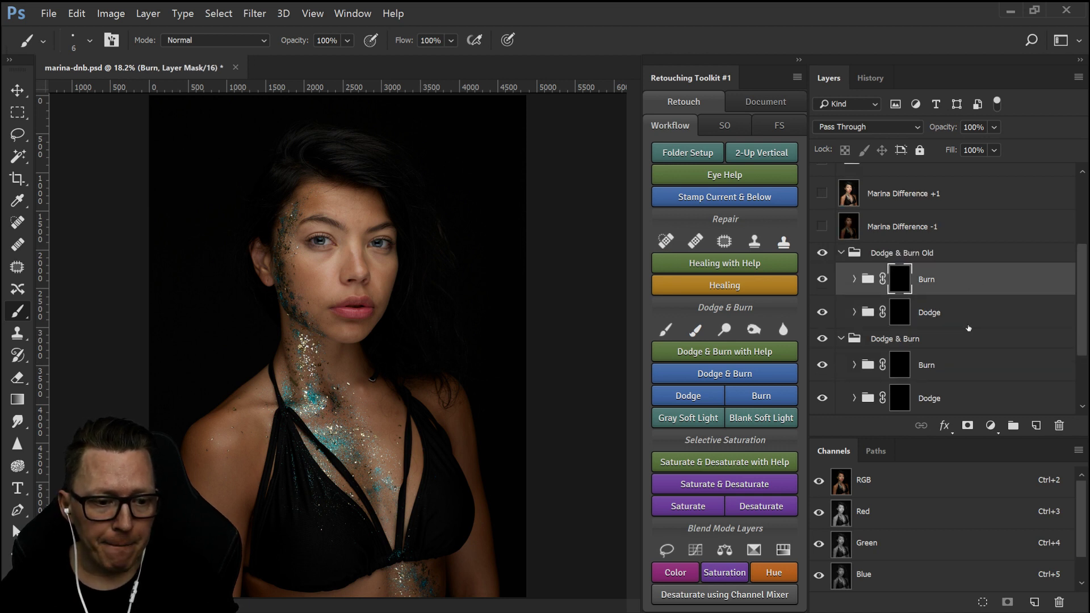
{"action": "left_click", "coordinate": [952, 299]}
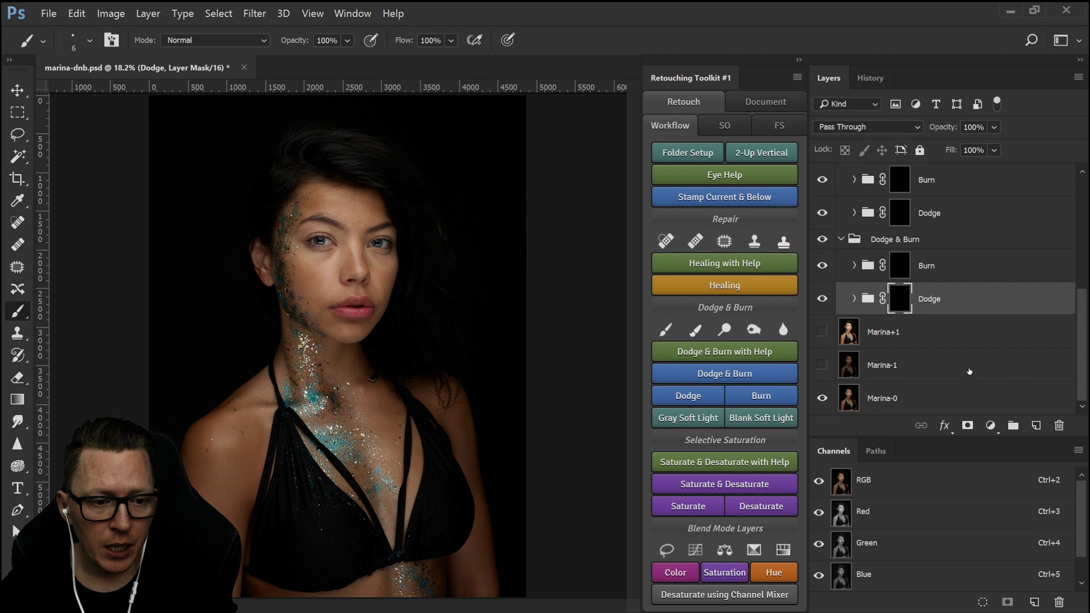
- Select the Marina-1 layer, then make Marina+1 the active layer
{"action": "scroll", "coordinate": [953, 369], "scroll_direction": "up", "scroll_amount": 6}
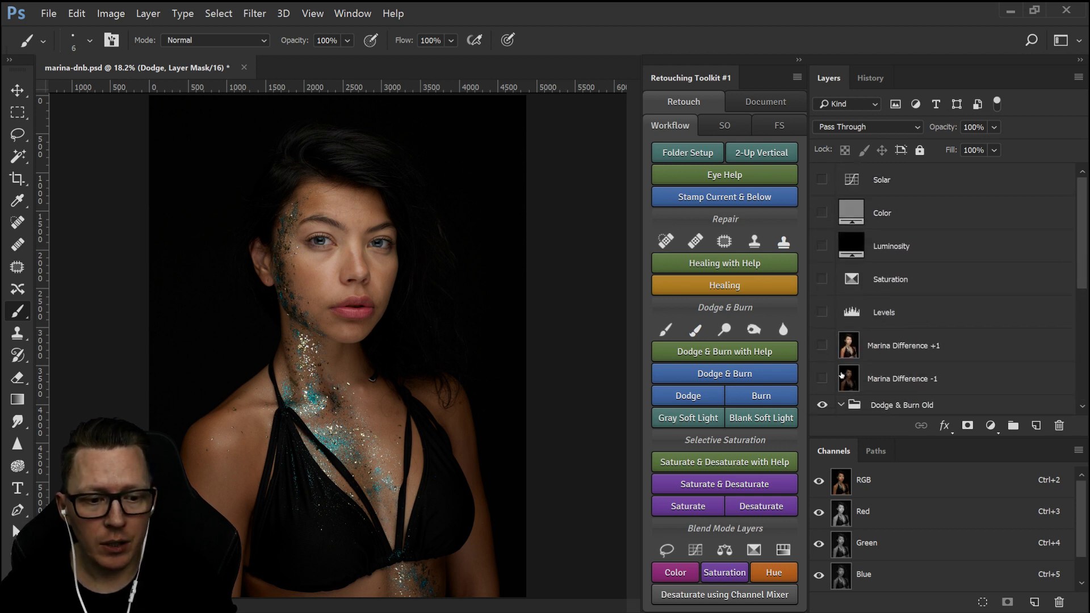
{"action": "scroll", "coordinate": [883, 377], "scroll_direction": "down", "scroll_amount": 6}
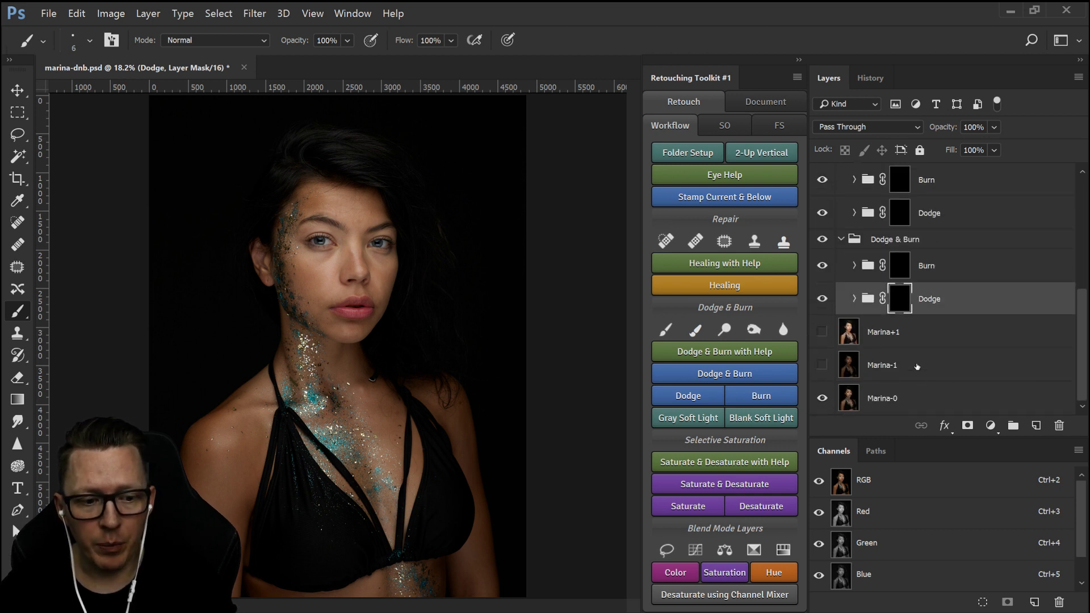
{"action": "left_click", "coordinate": [888, 366]}
{"action": "left_click", "coordinate": [912, 340]}
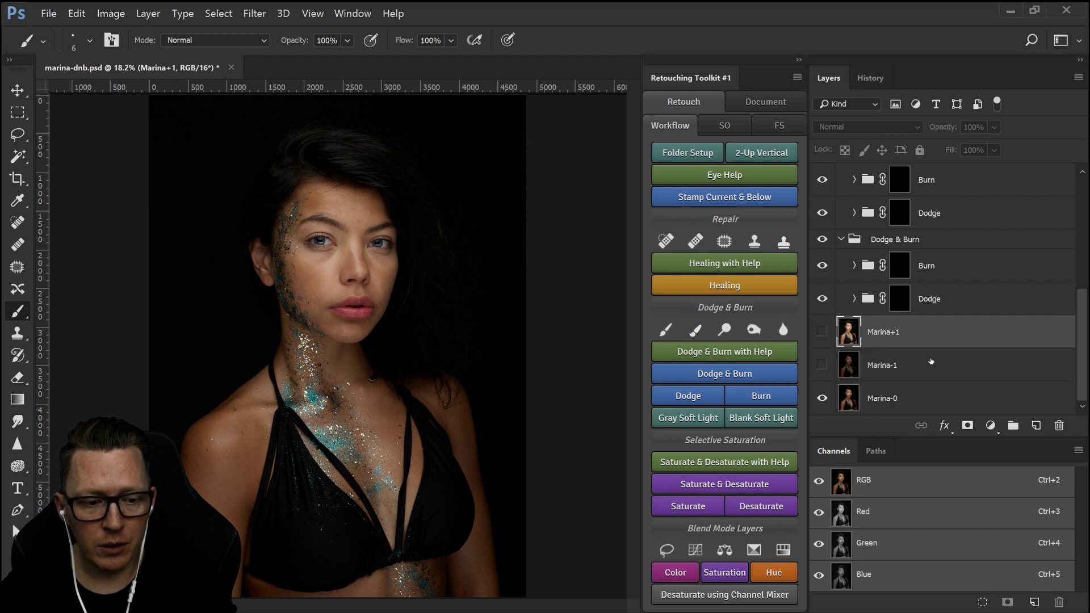
{"action": "scroll", "coordinate": [924, 359], "scroll_direction": "up", "scroll_amount": 6}
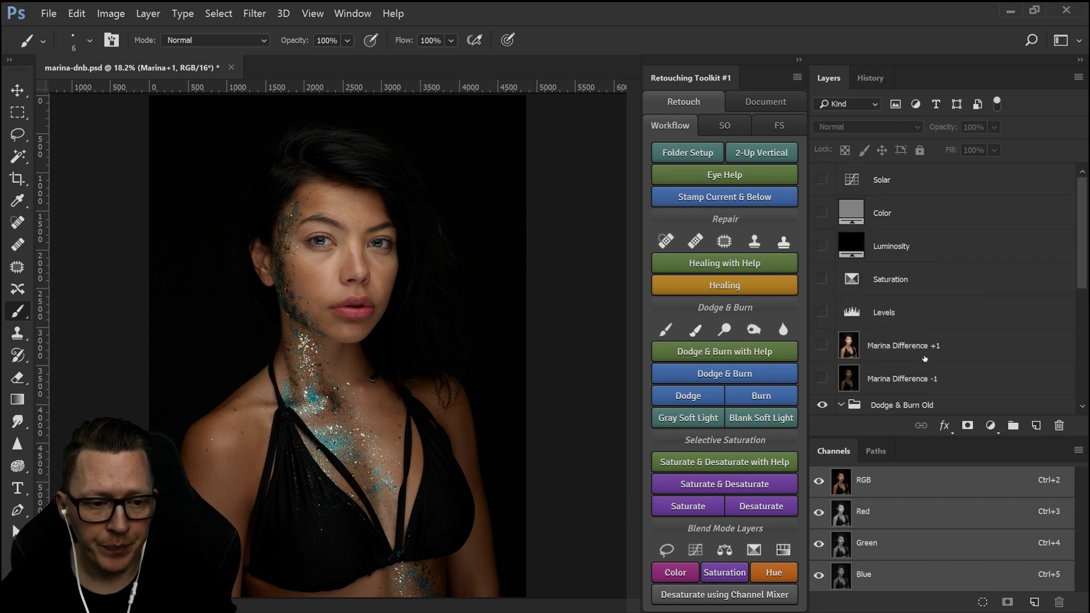
- Show Marina+1, Marina Difference +1, Levels and Solar to preview the helper views
{"action": "left_click", "coordinate": [894, 352]}
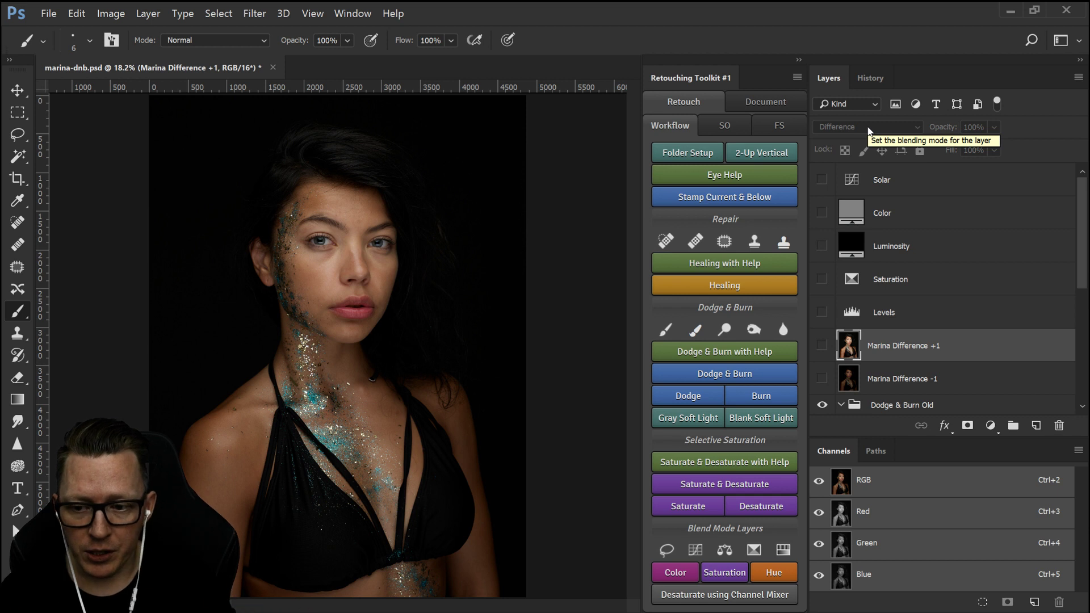
{"action": "scroll", "coordinate": [931, 272], "scroll_direction": "down", "scroll_amount": 5}
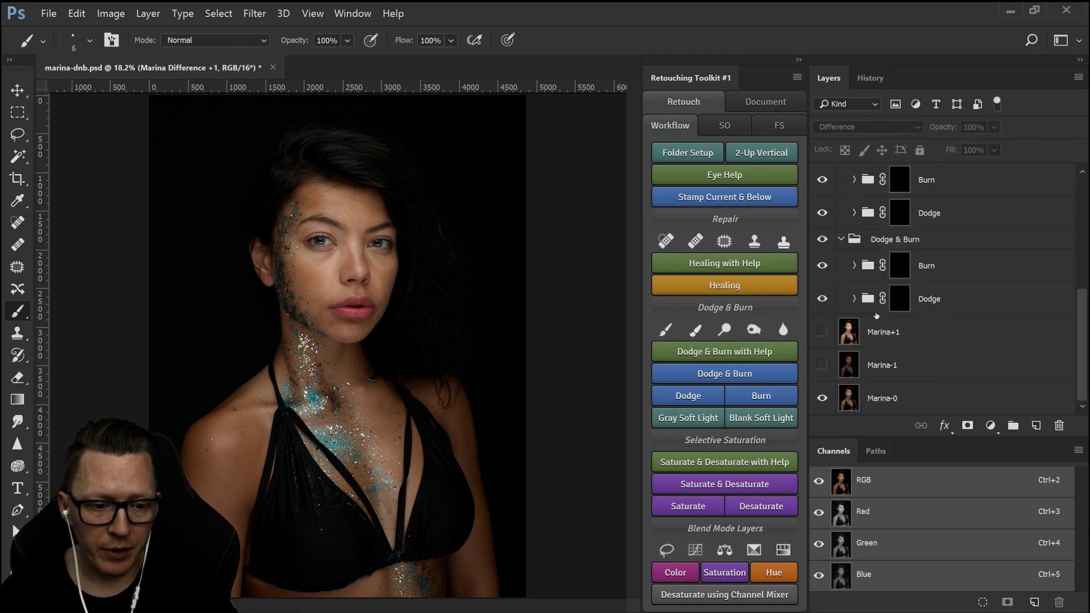
{"action": "left_click", "coordinate": [819, 330]}
{"action": "scroll", "coordinate": [820, 340], "scroll_direction": "up", "scroll_amount": 5}
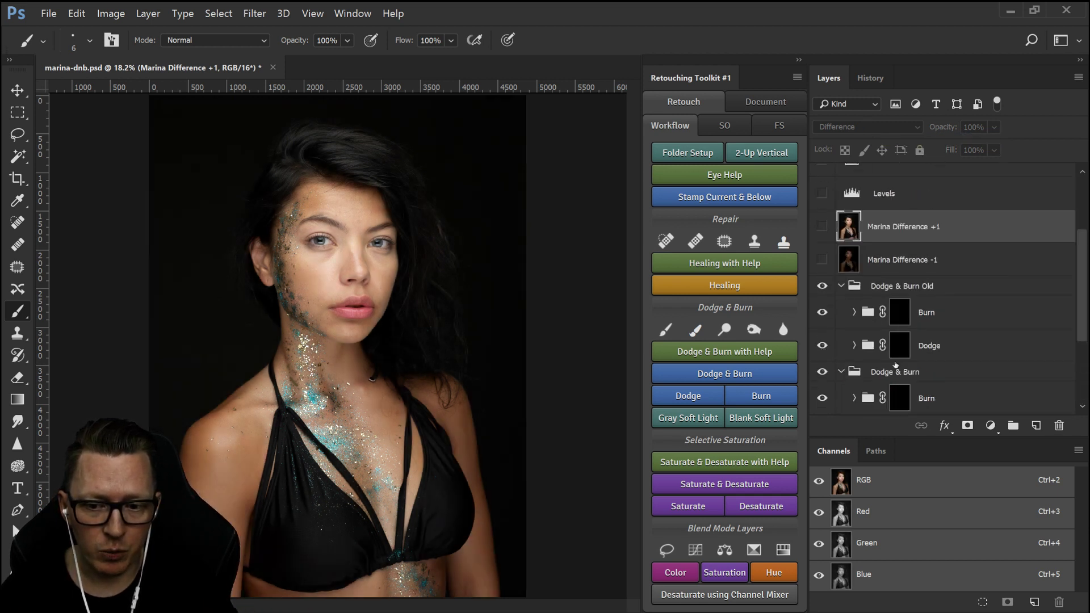
{"action": "left_click", "coordinate": [821, 347]}
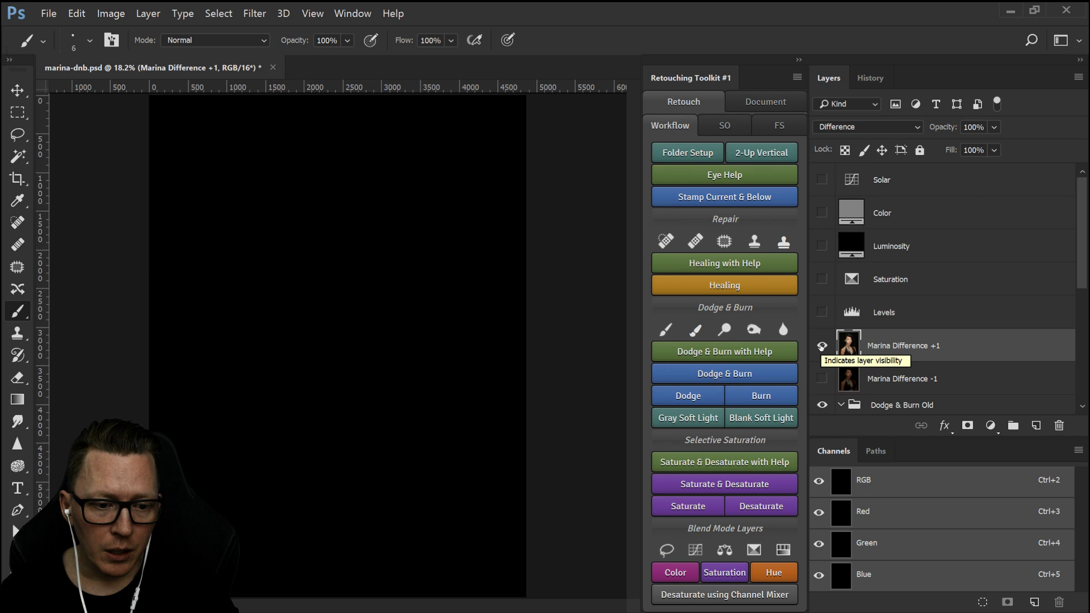
{"action": "left_click_drag", "start_coordinate": [821, 346], "coordinate": [824, 251]}
{"action": "left_click", "coordinate": [822, 279]}
{"action": "left_click", "coordinate": [822, 246]}
{"action": "left_click", "coordinate": [822, 179]}
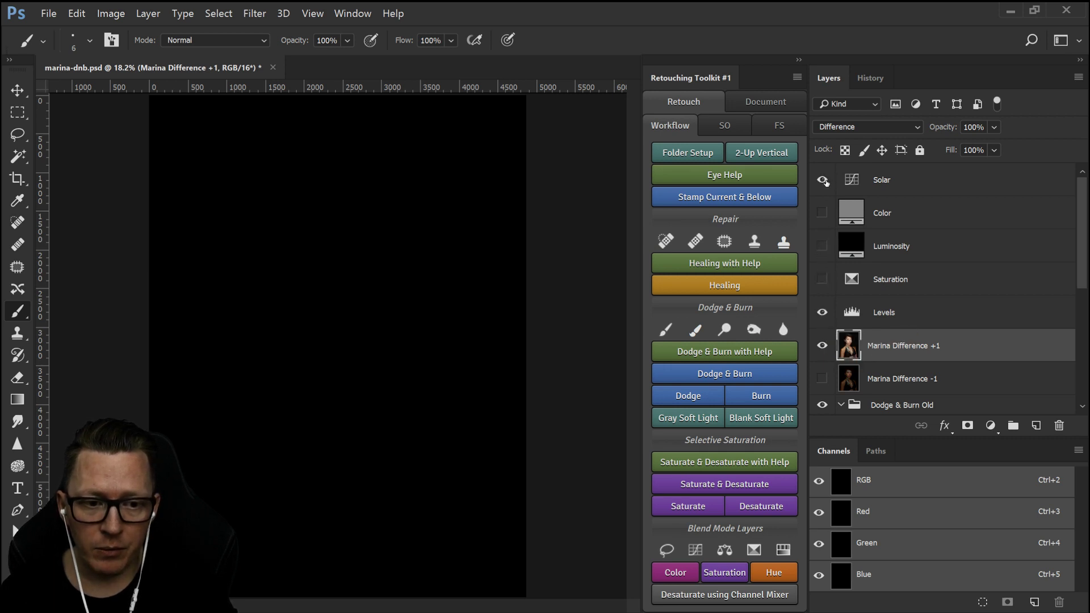
- Hide the Levels, Solar, Marina Difference +1 and Marina+1 layers again
{"action": "left_click", "coordinate": [822, 313]}
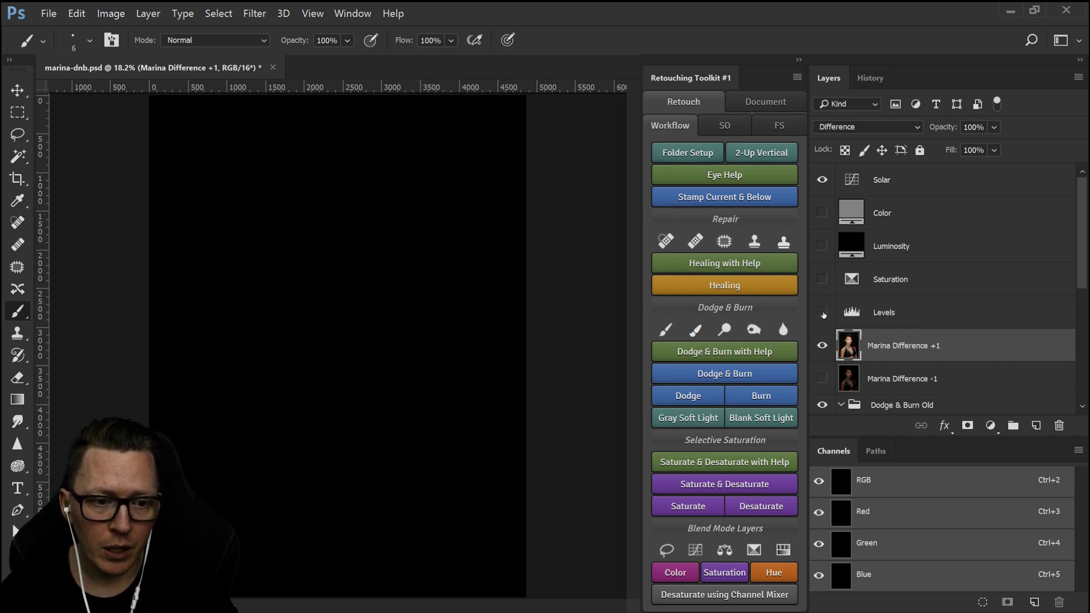
{"action": "left_click", "coordinate": [821, 180]}
{"action": "left_click", "coordinate": [822, 346]}
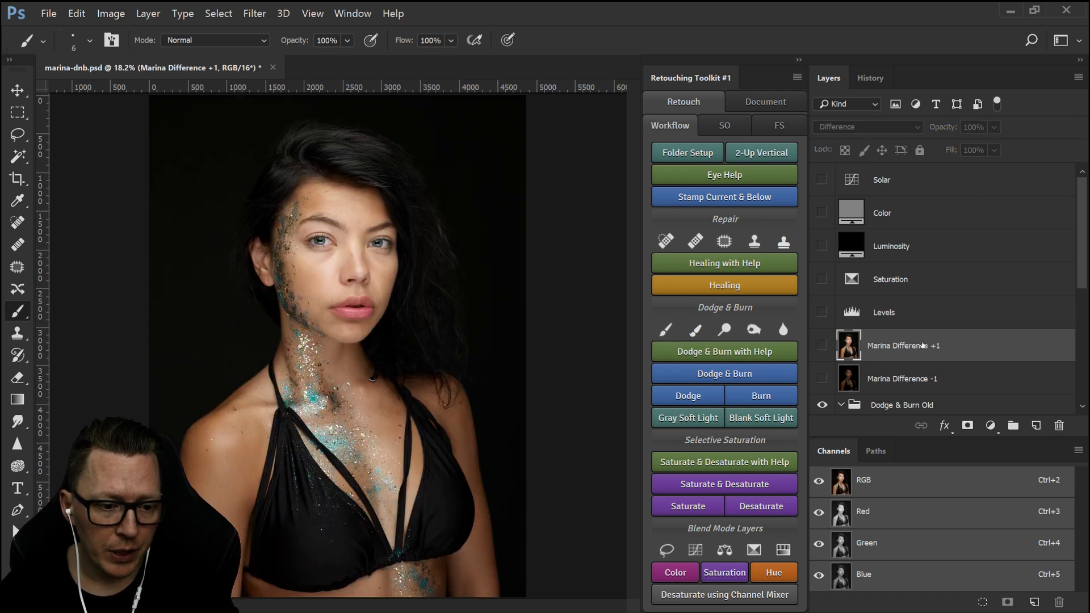
{"action": "scroll", "coordinate": [823, 340], "scroll_direction": "down", "scroll_amount": 5}
{"action": "left_click", "coordinate": [822, 333]}
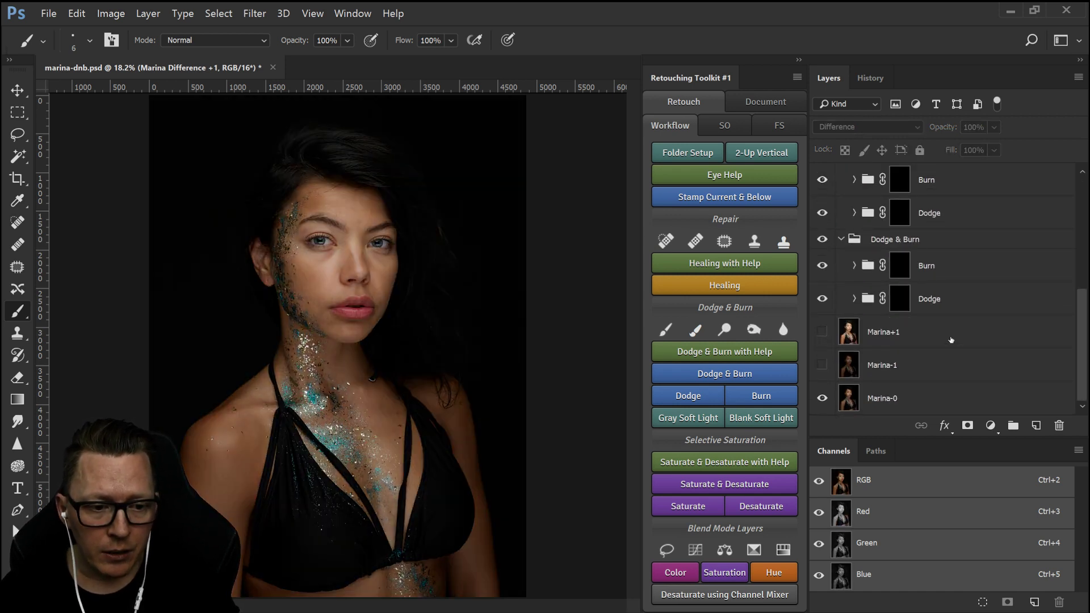
{"action": "scroll", "coordinate": [926, 366], "scroll_direction": "up", "scroll_amount": 3}
{"action": "scroll", "coordinate": [927, 366], "scroll_direction": "up", "scroll_amount": 1}
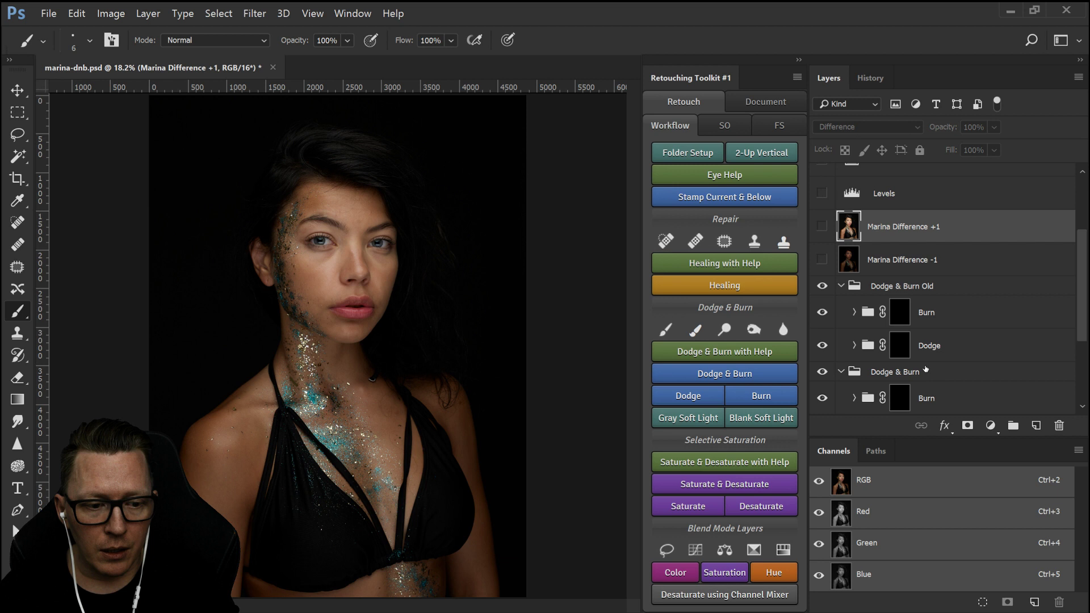
- Target the old Dodge mask, then the Dodge mask in the new Dodge & Burn group
{"action": "left_click", "coordinate": [897, 344]}
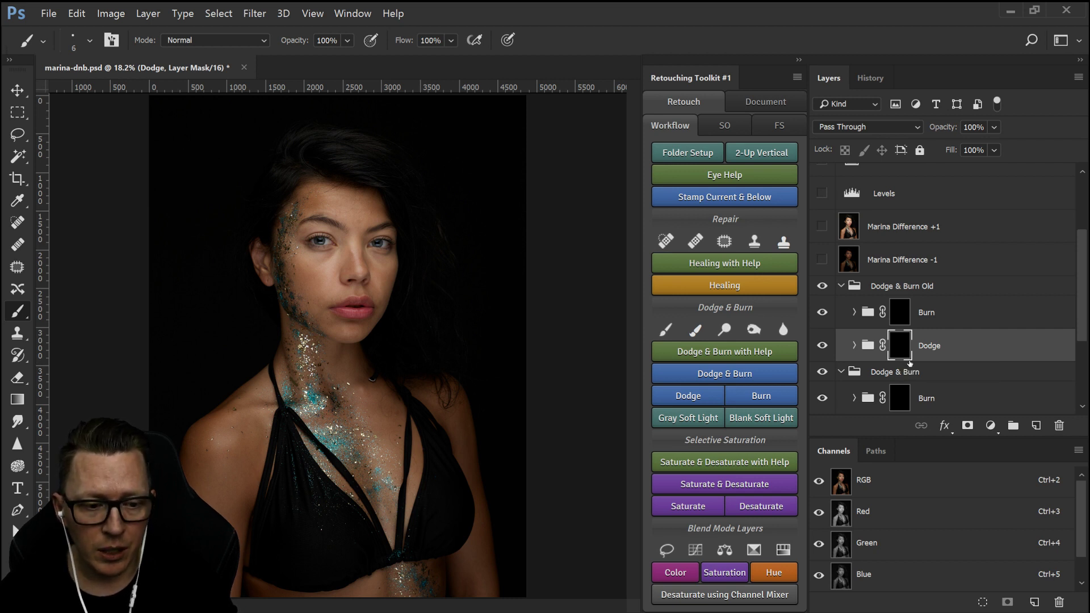
{"action": "scroll", "coordinate": [910, 363], "scroll_direction": "up", "scroll_amount": 4}
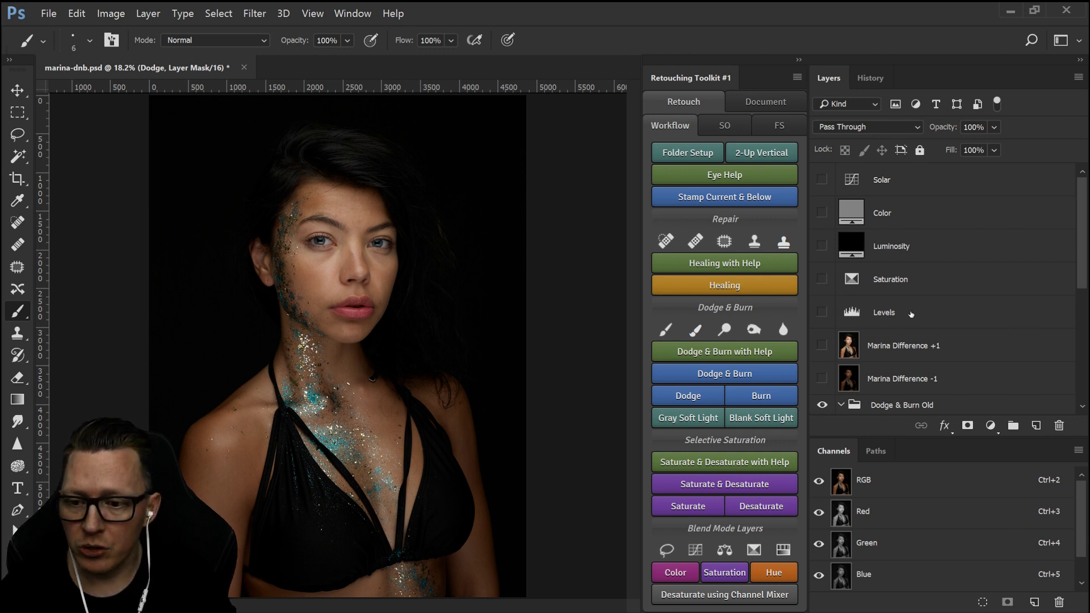
{"action": "scroll", "coordinate": [912, 314], "scroll_direction": "down", "scroll_amount": 8}
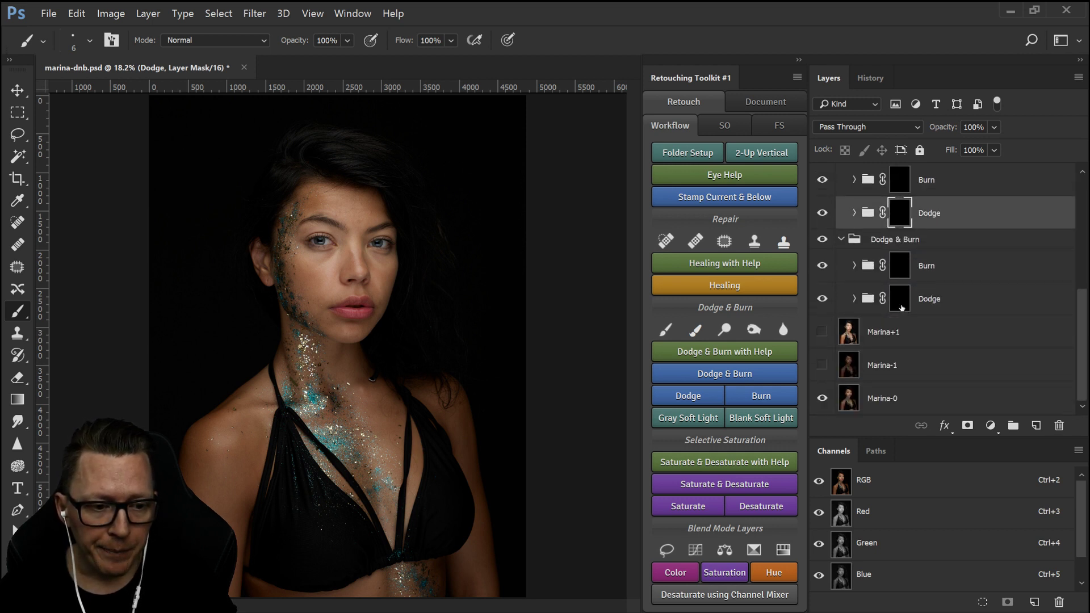
{"action": "left_click", "coordinate": [901, 307]}
{"action": "scroll", "coordinate": [959, 349], "scroll_direction": "up", "scroll_amount": 4}
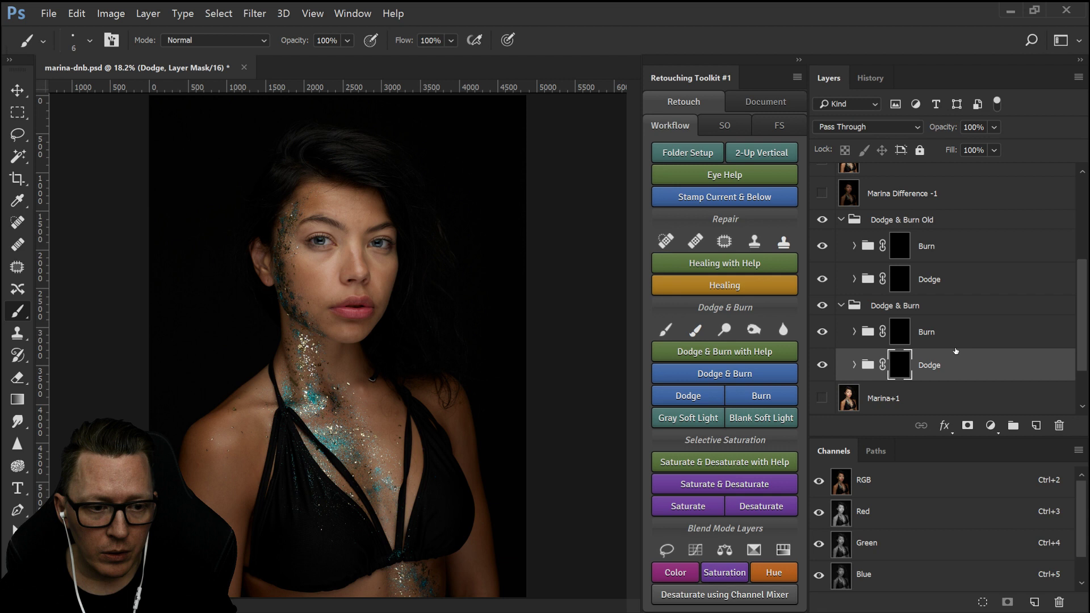
{"action": "scroll", "coordinate": [952, 368], "scroll_direction": "up", "scroll_amount": 2}
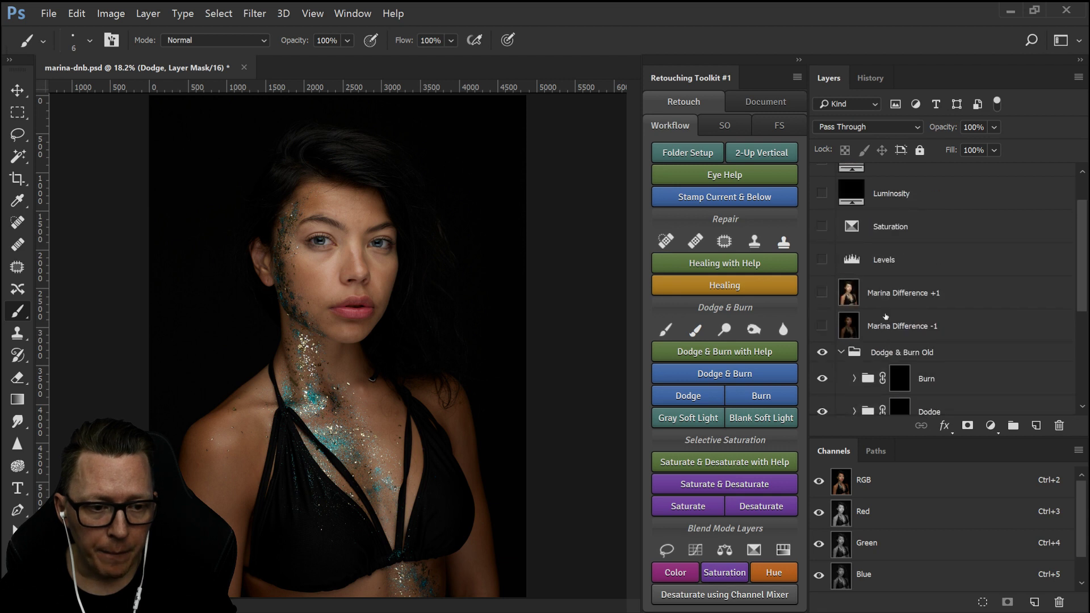
- Turn on Marina Difference +1, Levels and Saturation, checking the Levels settings along the way
{"action": "left_click", "coordinate": [822, 293]}
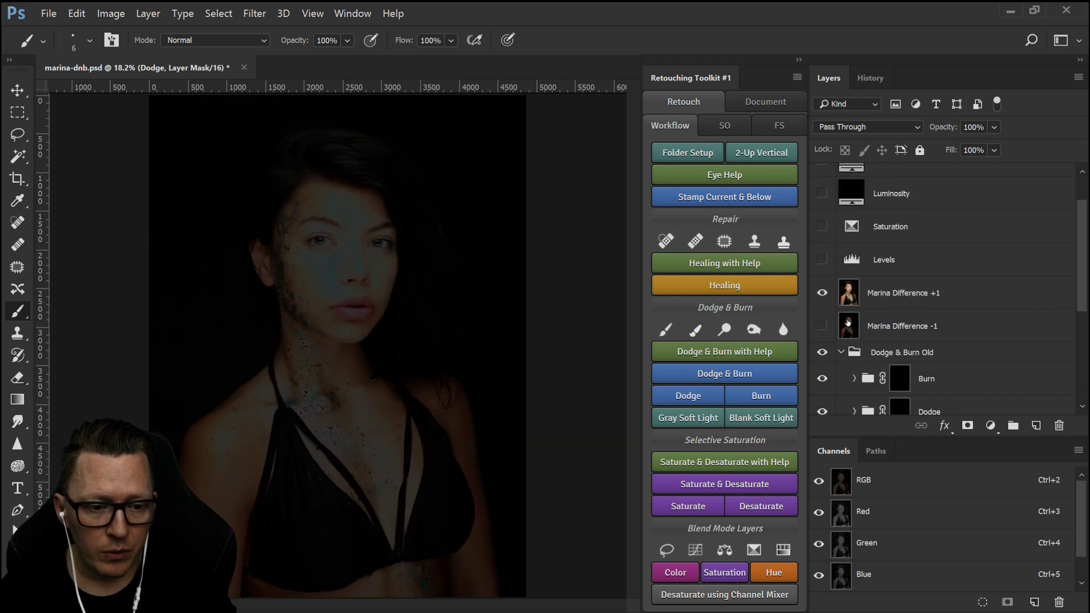
{"action": "left_click", "coordinate": [915, 293]}
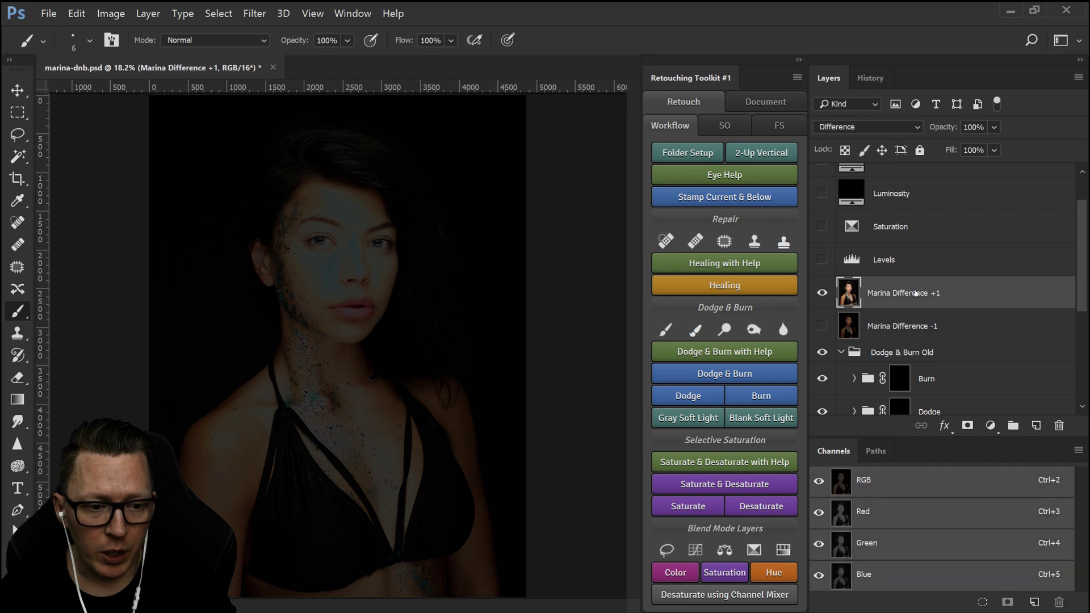
{"action": "left_click", "coordinate": [822, 259]}
{"action": "double_click", "coordinate": [851, 260]}
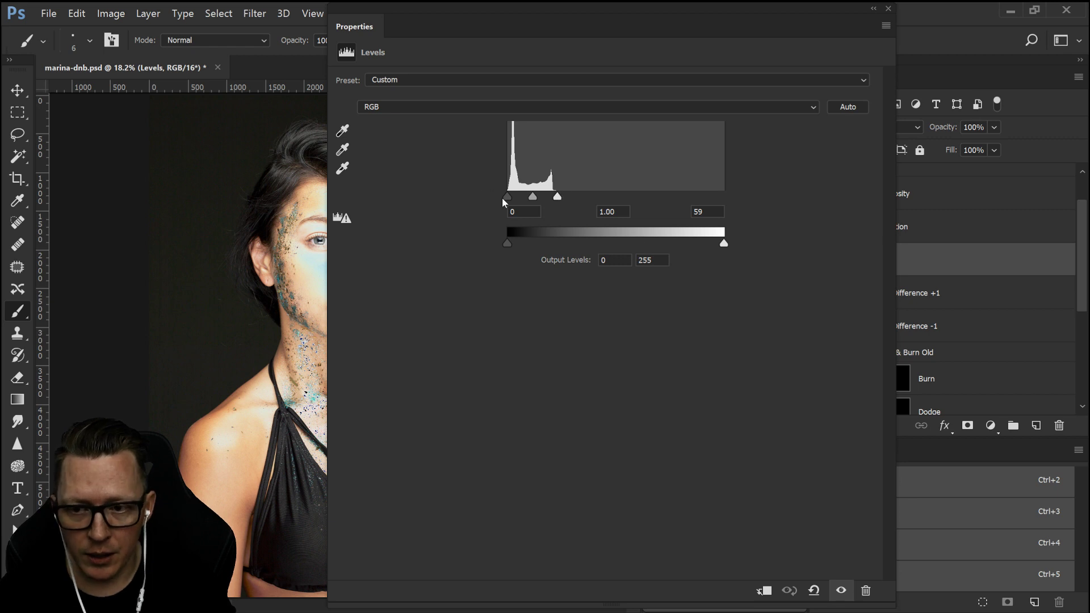
{"action": "left_click", "coordinate": [889, 9]}
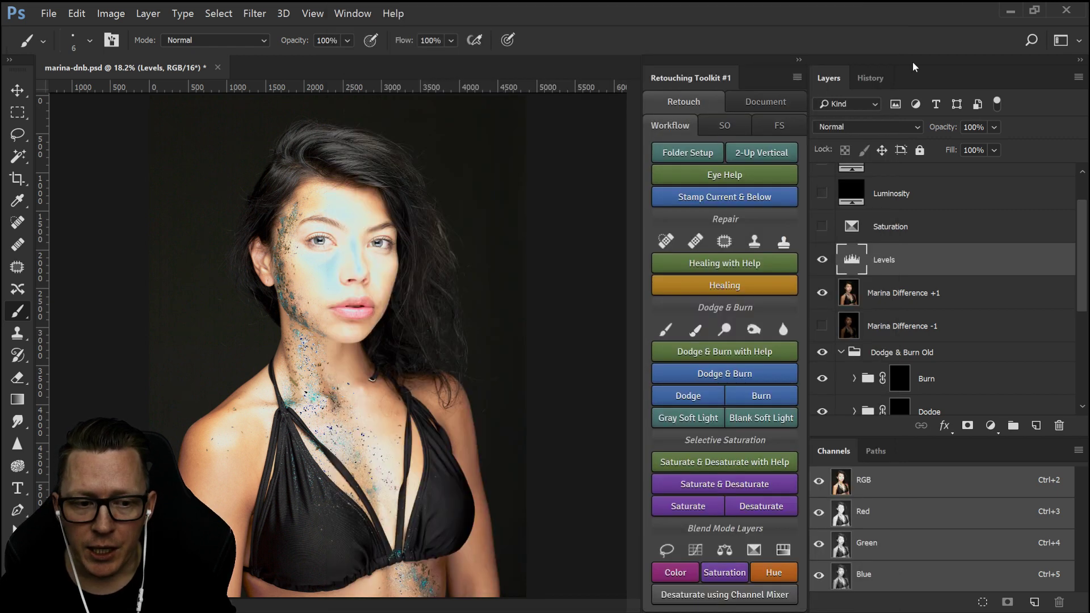
{"action": "left_click", "coordinate": [895, 226]}
{"action": "left_click", "coordinate": [821, 227]}
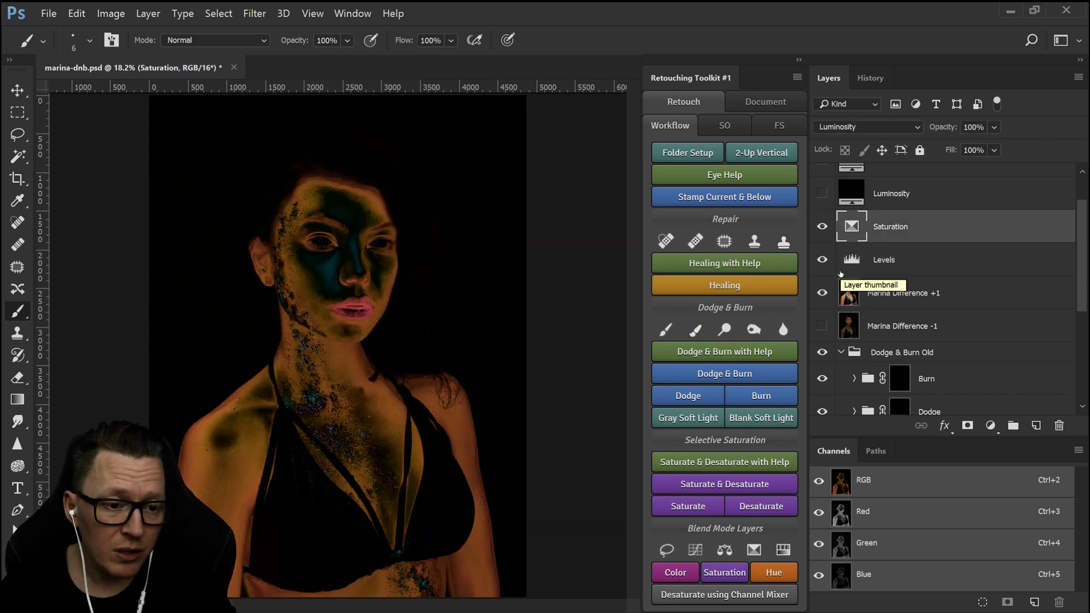
- Briefly preview the Solar layer, then reselect the Marina Difference +1 layer
{"action": "scroll", "coordinate": [974, 276], "scroll_direction": "up", "scroll_amount": 2}
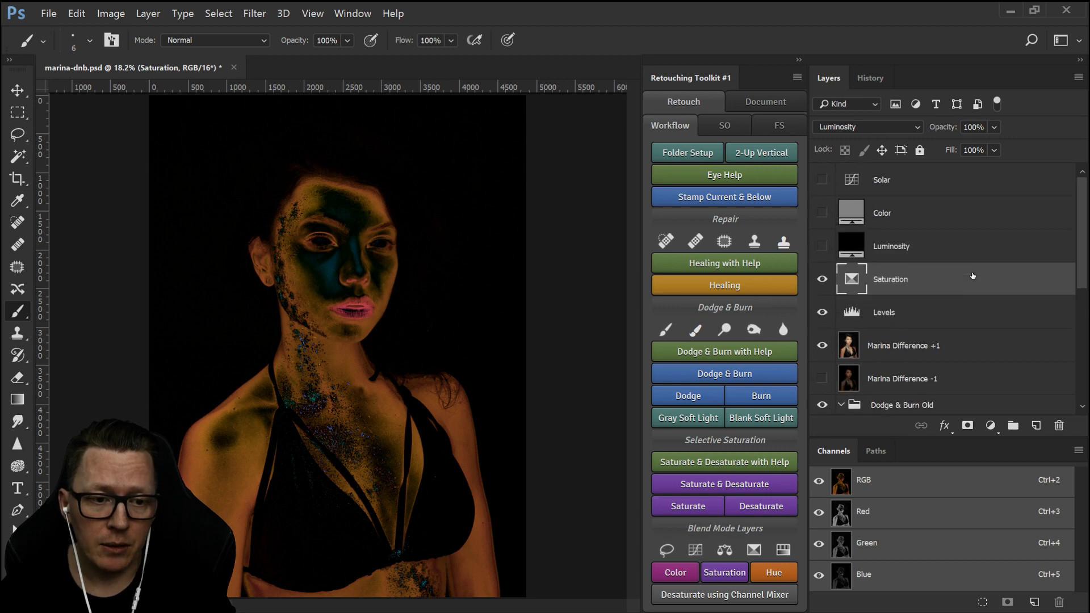
{"action": "left_click", "coordinate": [822, 180]}
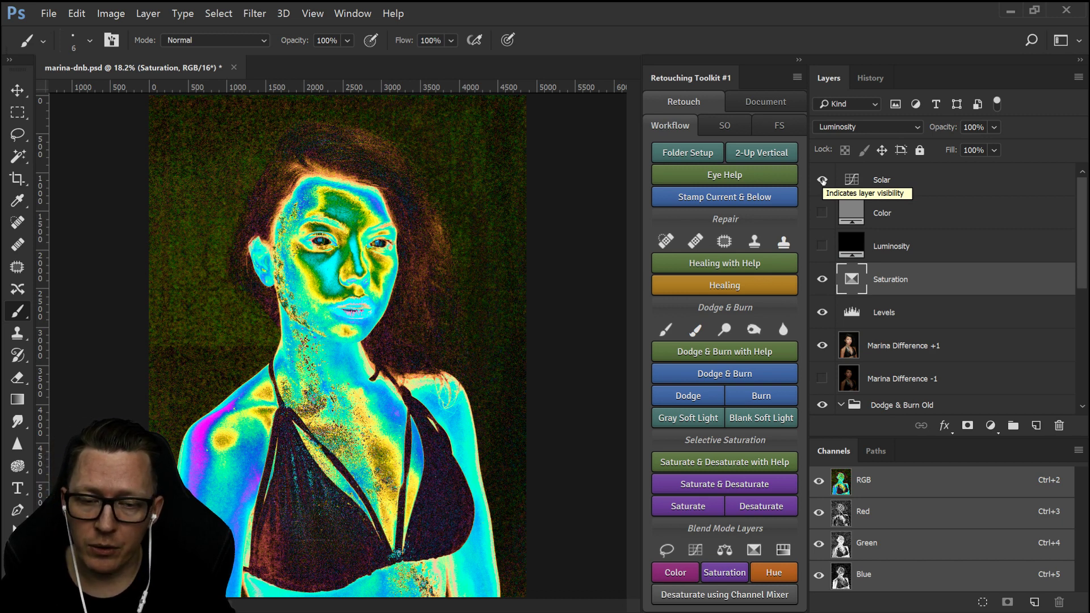
{"action": "left_click", "coordinate": [822, 180]}
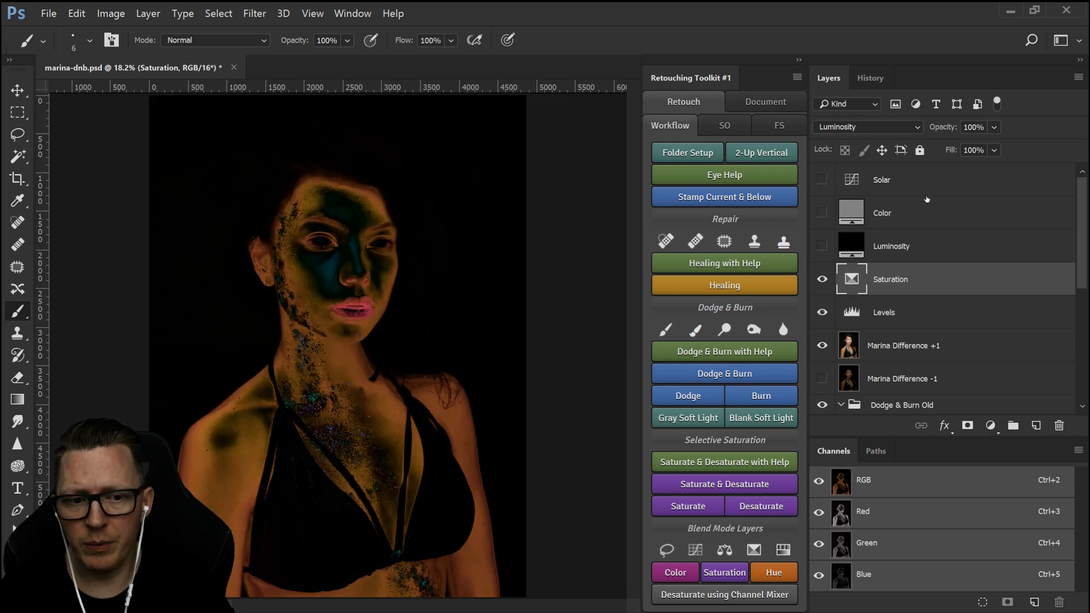
{"action": "scroll", "coordinate": [952, 264], "scroll_direction": "down", "scroll_amount": 1}
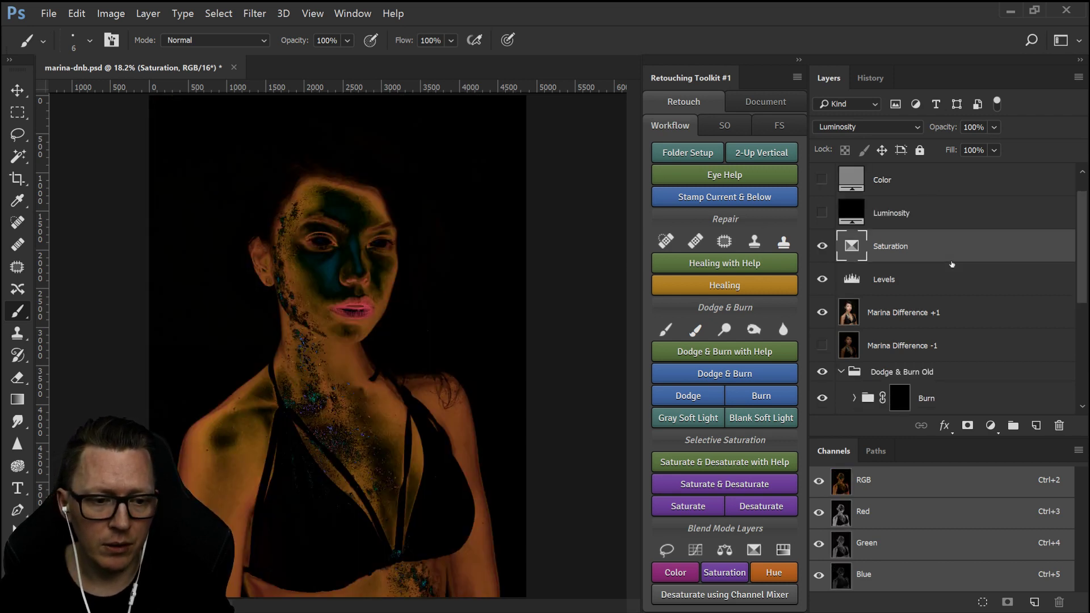
{"action": "scroll", "coordinate": [951, 263], "scroll_direction": "down", "scroll_amount": 2}
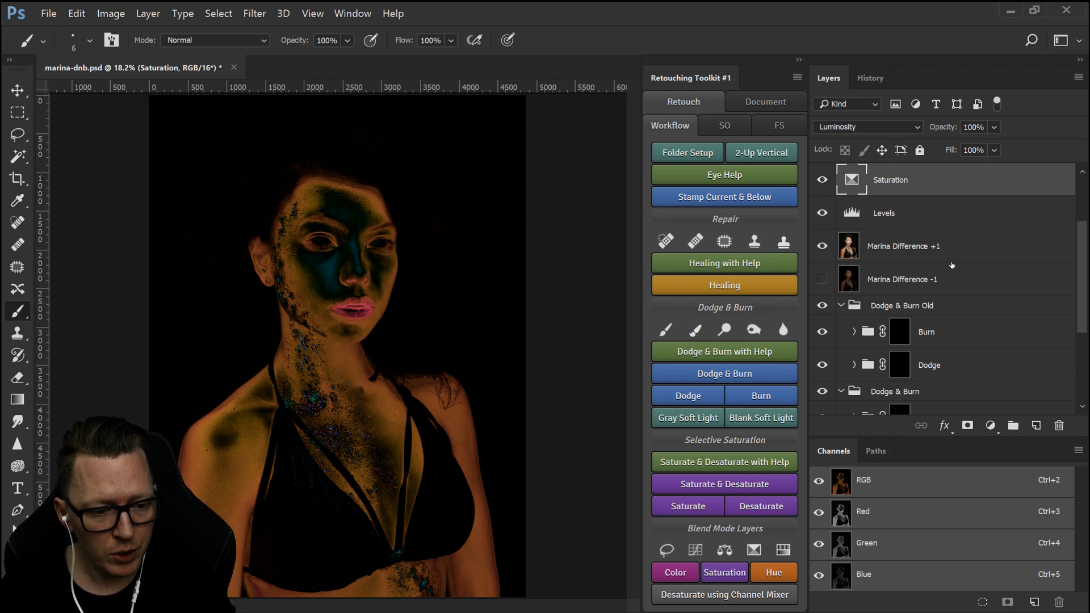
{"action": "scroll", "coordinate": [952, 265], "scroll_direction": "down", "scroll_amount": 4}
{"action": "scroll", "coordinate": [948, 267], "scroll_direction": "down", "scroll_amount": 1}
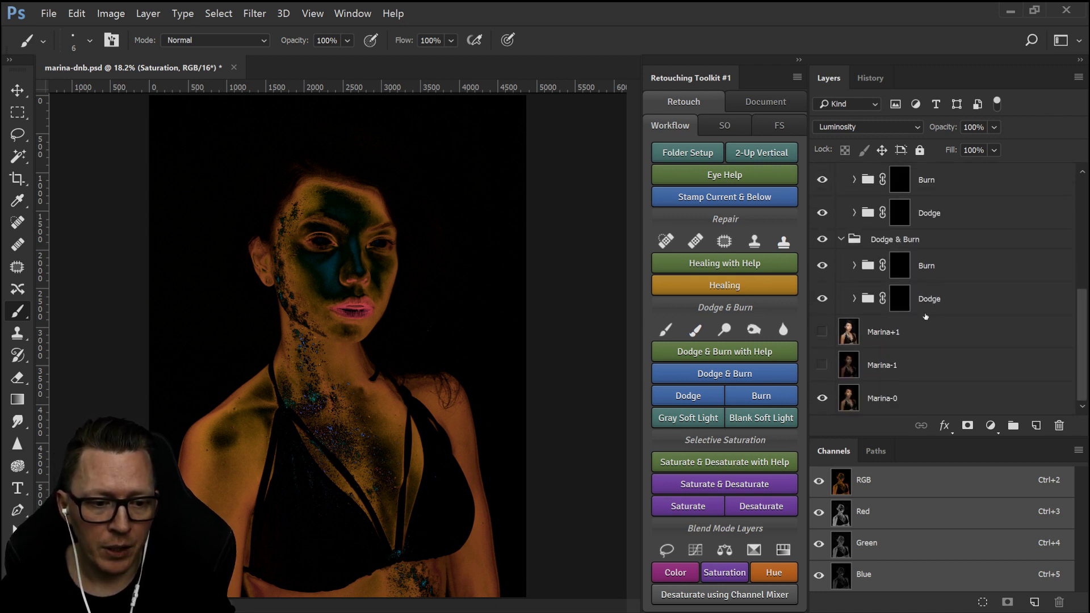
{"action": "scroll", "coordinate": [932, 339], "scroll_direction": "up", "scroll_amount": 7}
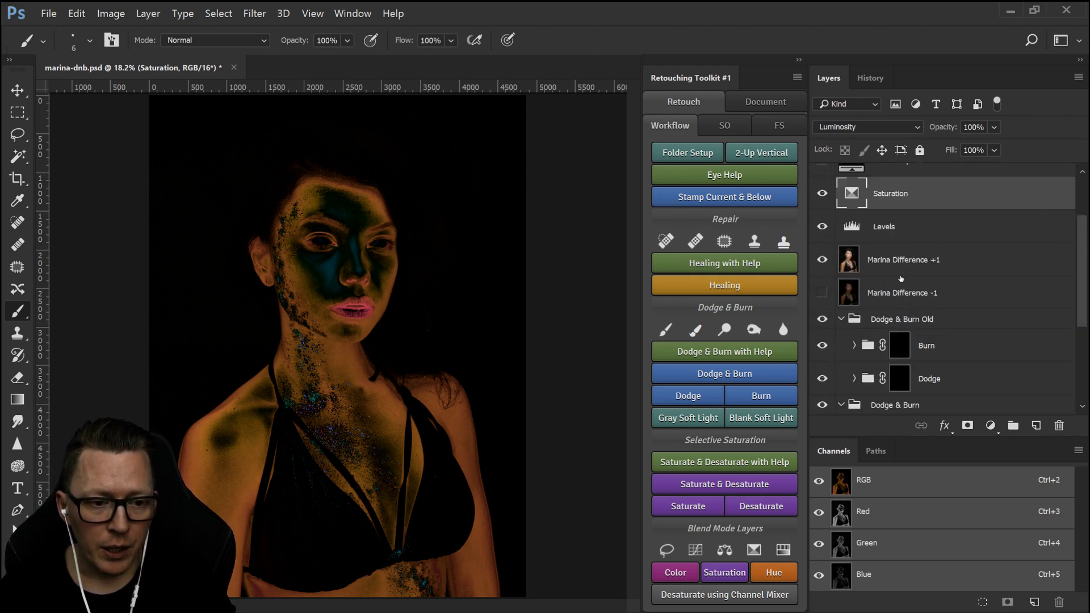
{"action": "left_click", "coordinate": [895, 263]}
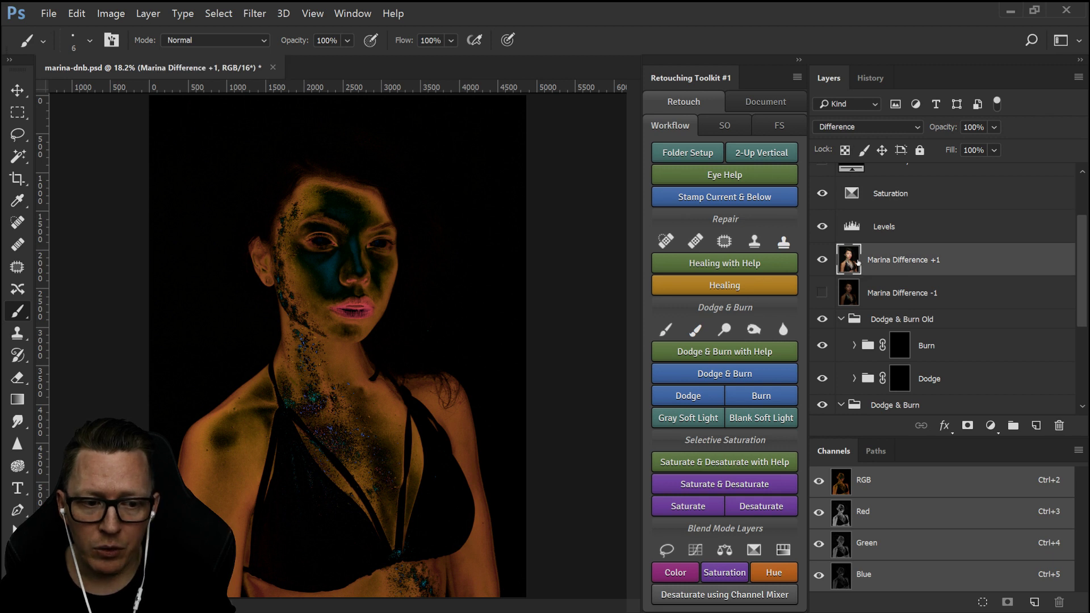
{"action": "scroll", "coordinate": [937, 264], "scroll_direction": "down", "scroll_amount": 5}
{"action": "scroll", "coordinate": [912, 270], "scroll_direction": "up", "scroll_amount": 2}
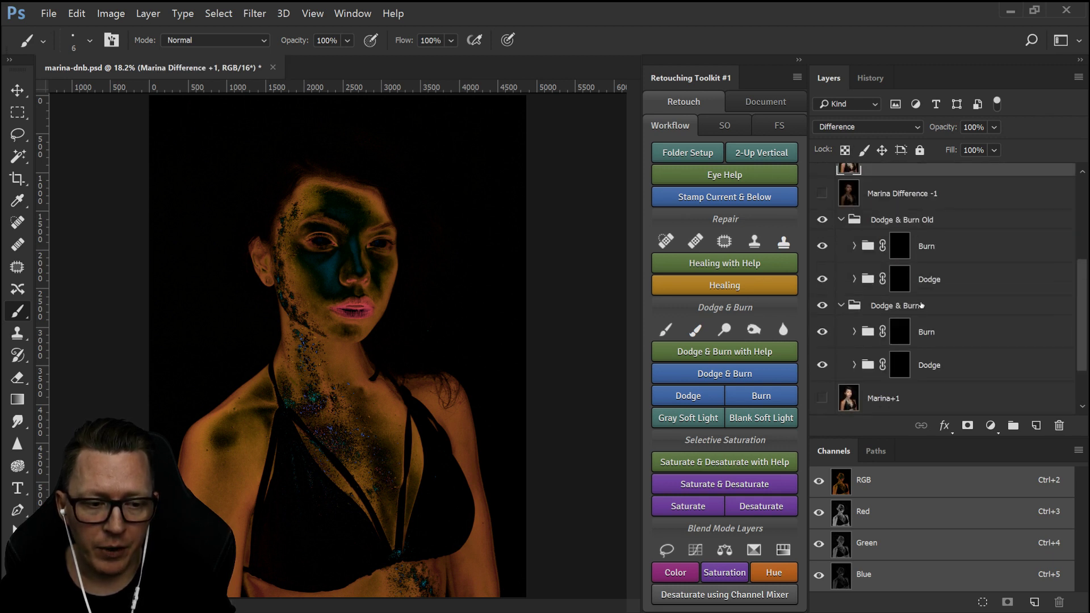
- Invert the old Dodge mask to white and compare with Luminosity, then Saturation, turned on
{"action": "left_click", "coordinate": [903, 282]}
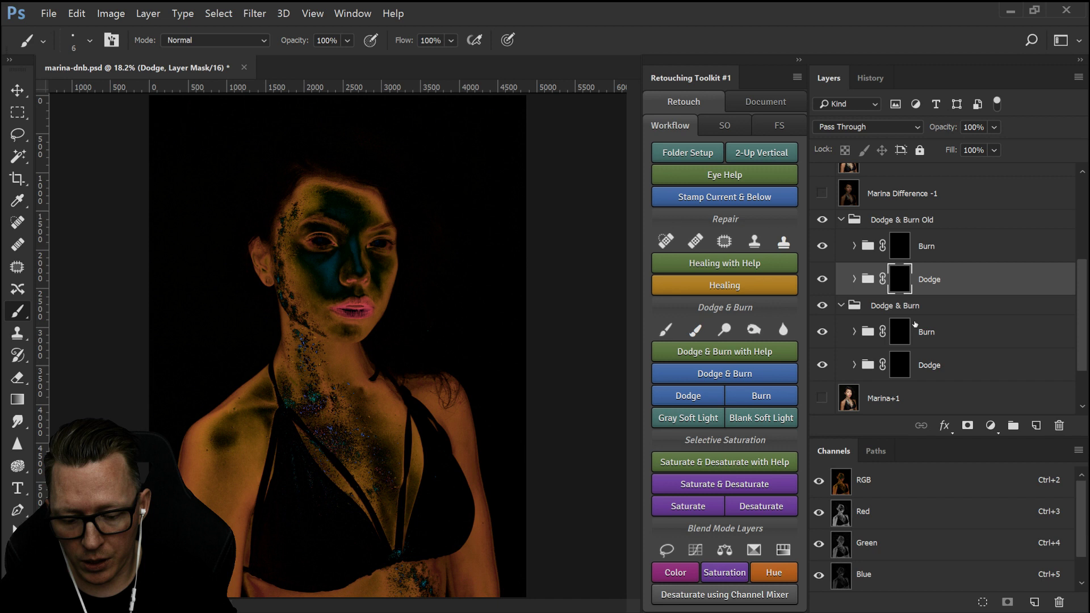
{"action": "key", "text": "ctrl+i"}
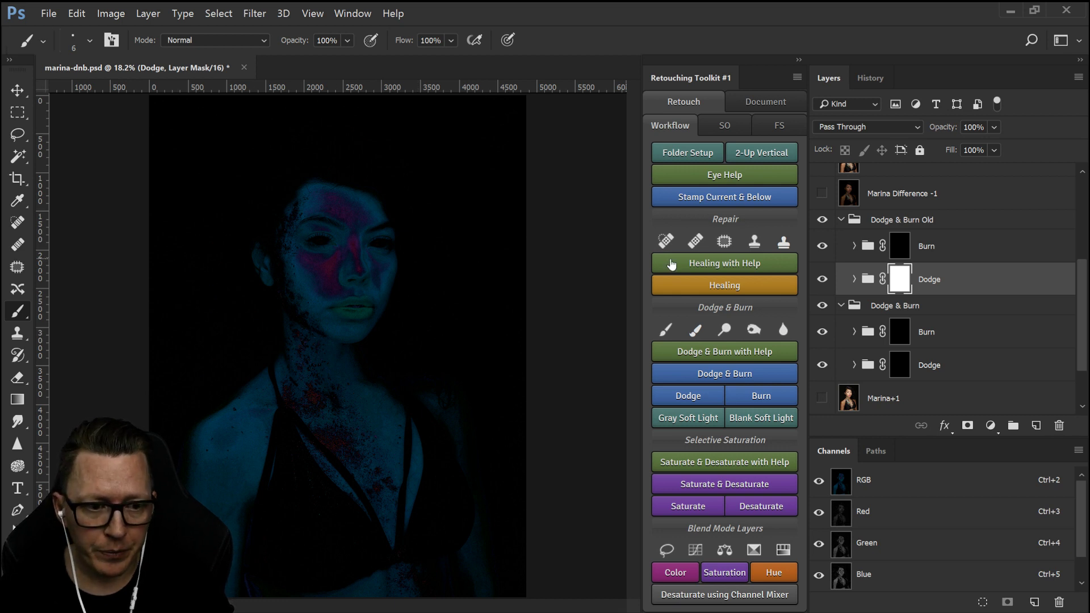
{"action": "scroll", "coordinate": [886, 307], "scroll_direction": "up", "scroll_amount": 5}
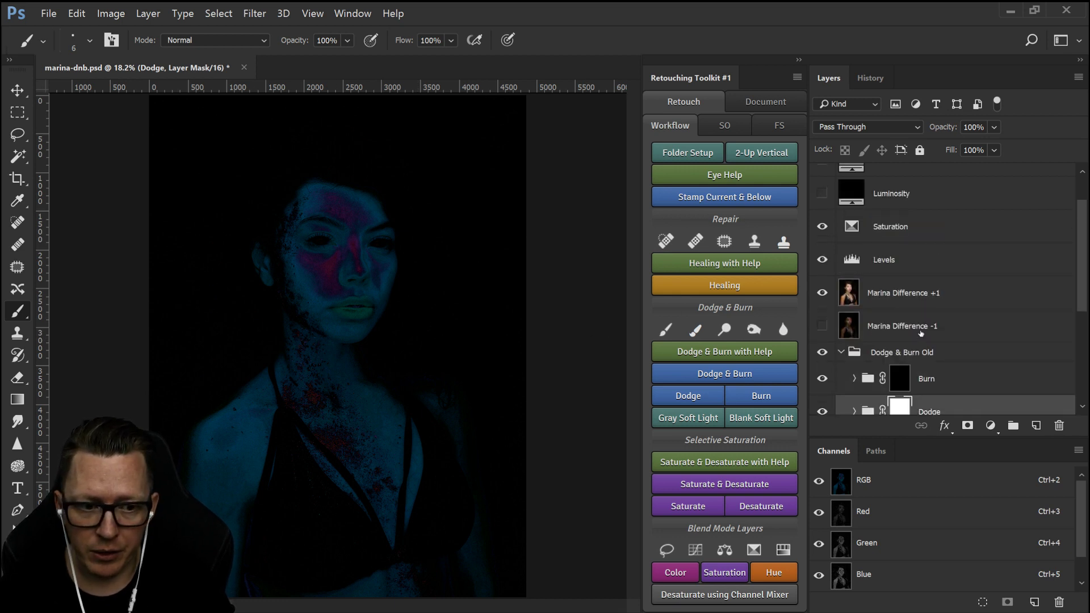
{"action": "left_click", "coordinate": [822, 228]}
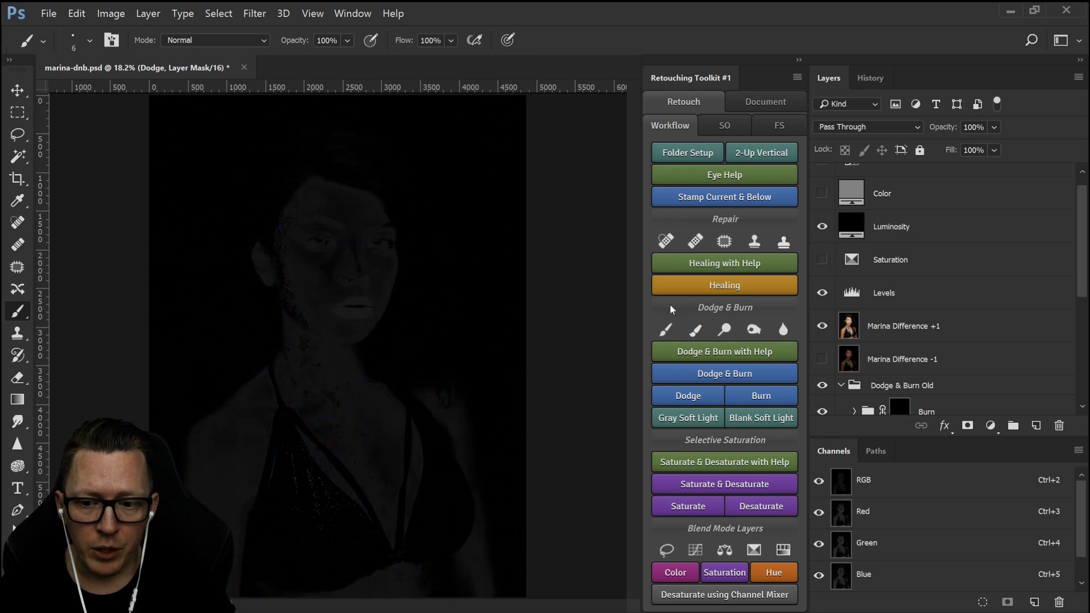
{"action": "left_click", "coordinate": [822, 227]}
{"action": "left_click", "coordinate": [822, 260]}
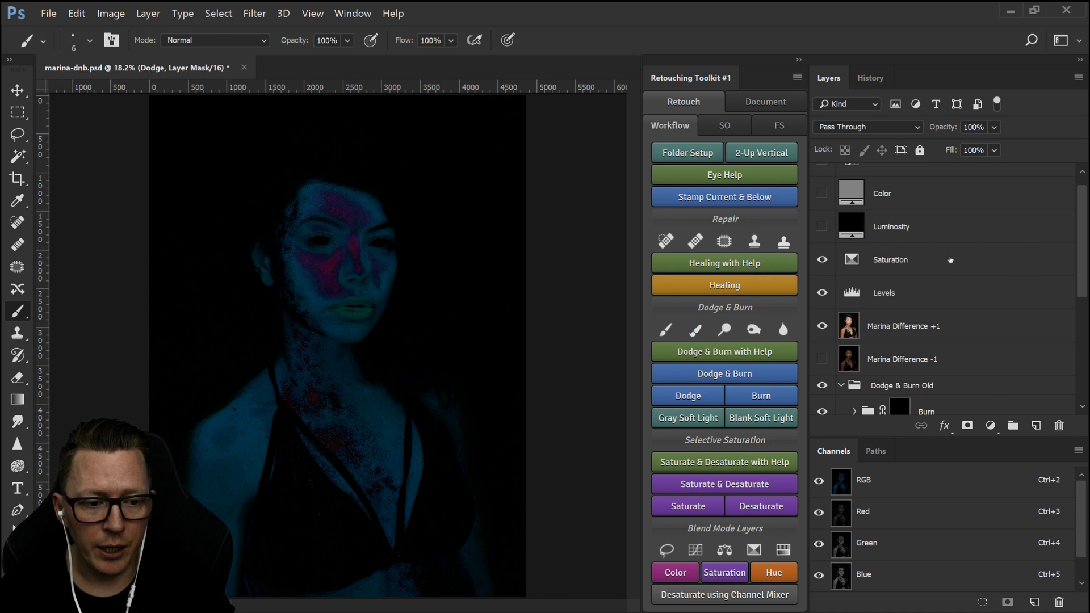
{"action": "scroll", "coordinate": [951, 259], "scroll_direction": "down", "scroll_amount": 5}
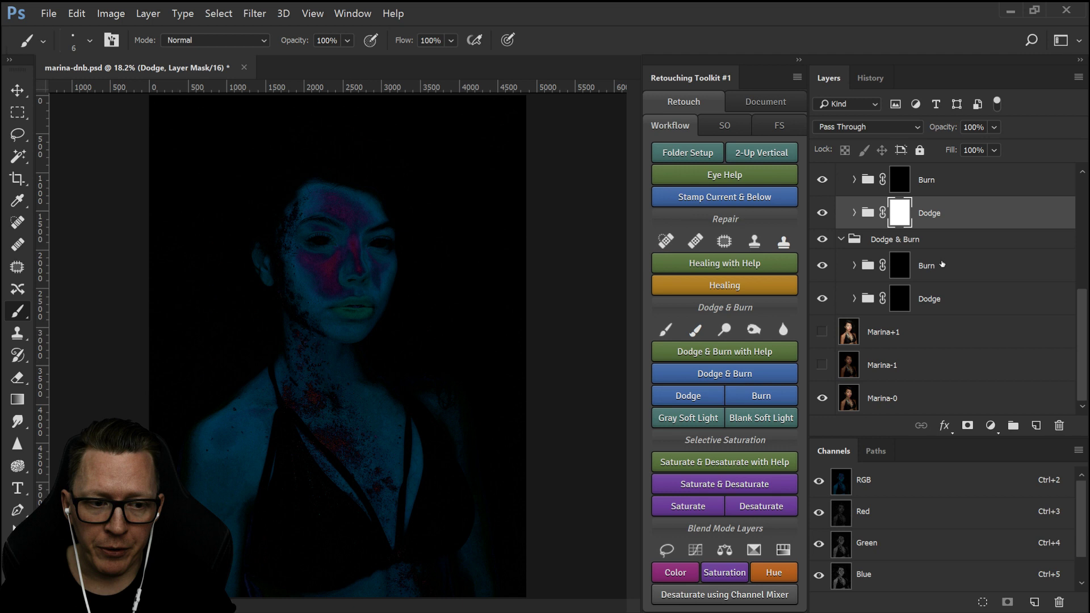
- Return the new and old Dodge masks to black, then target the new Burn mask
{"action": "left_click", "coordinate": [900, 304]}
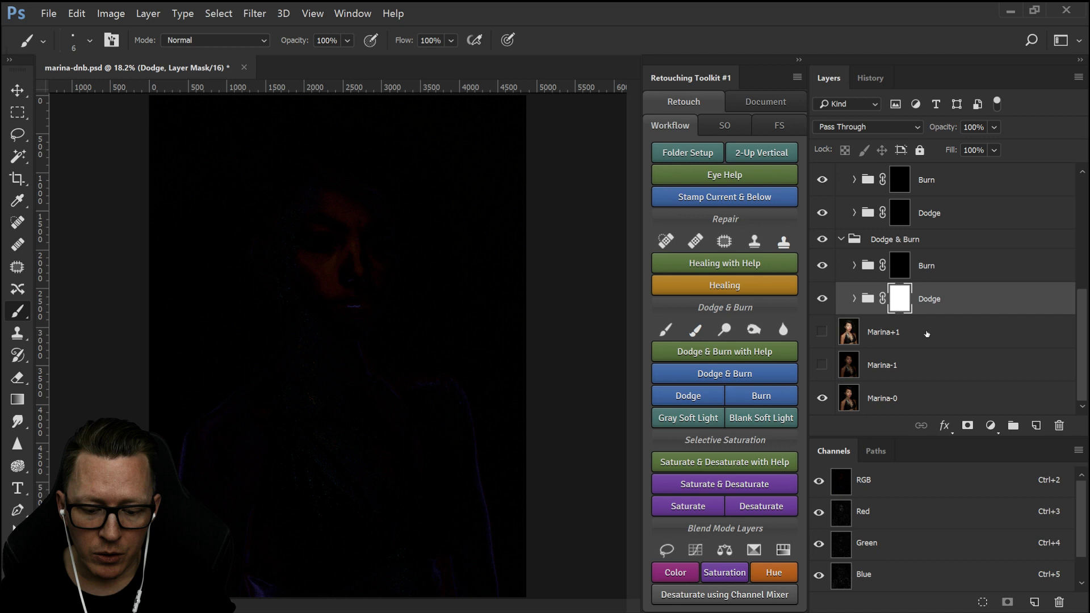
{"action": "key", "text": "ctrl+i"}
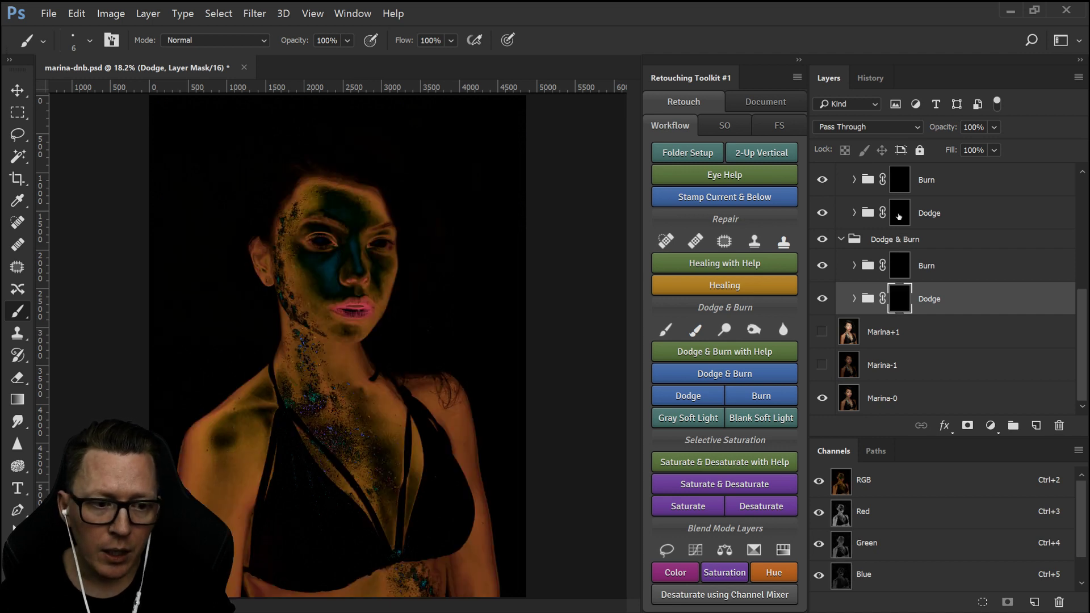
{"action": "left_click", "coordinate": [899, 214]}
{"action": "key", "text": "ctrl+i"}
{"action": "key", "text": "ctrl+i"}
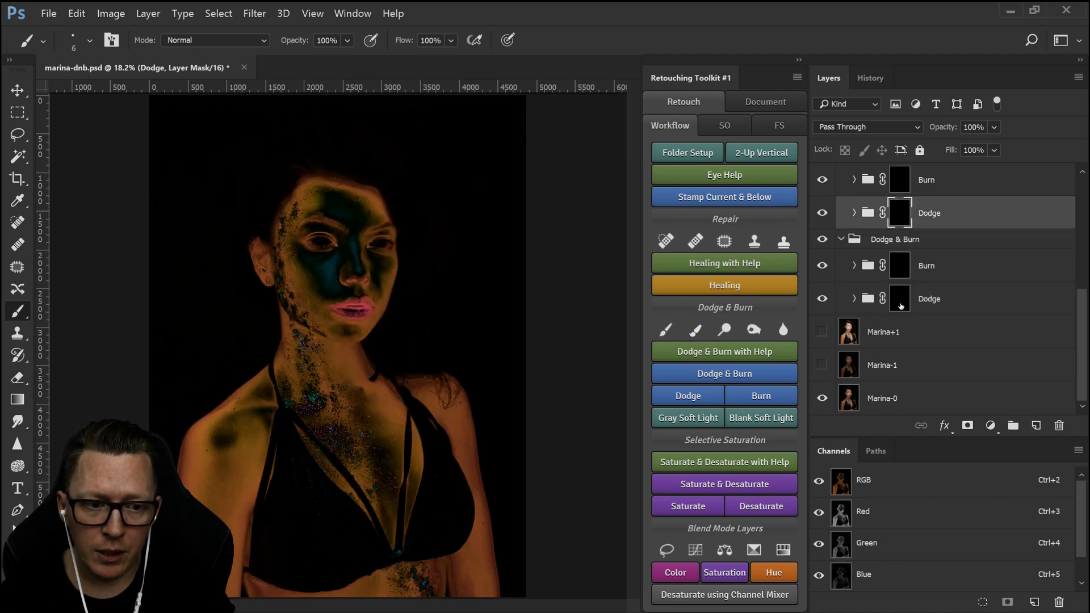
{"action": "left_click", "coordinate": [901, 301]}
{"action": "key", "text": "ctrl+i"}
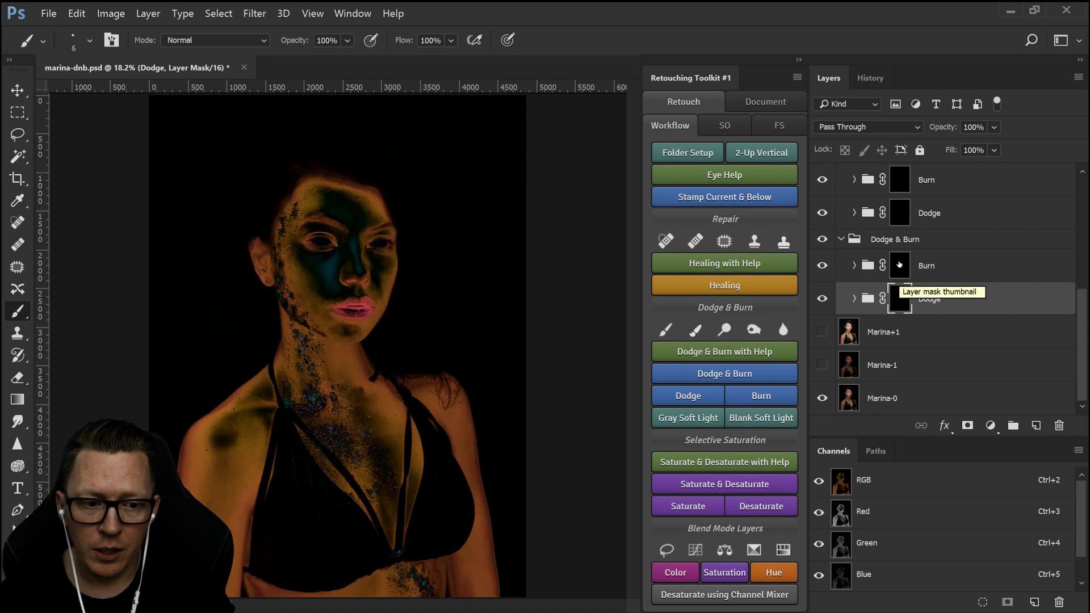
{"action": "left_click", "coordinate": [899, 265]}
{"action": "scroll", "coordinate": [950, 348], "scroll_direction": "up", "scroll_amount": 2}
- Invert the old Burn mask, turn off Marina Difference +1 and select Marina Difference -1
{"action": "left_click", "coordinate": [900, 247]}
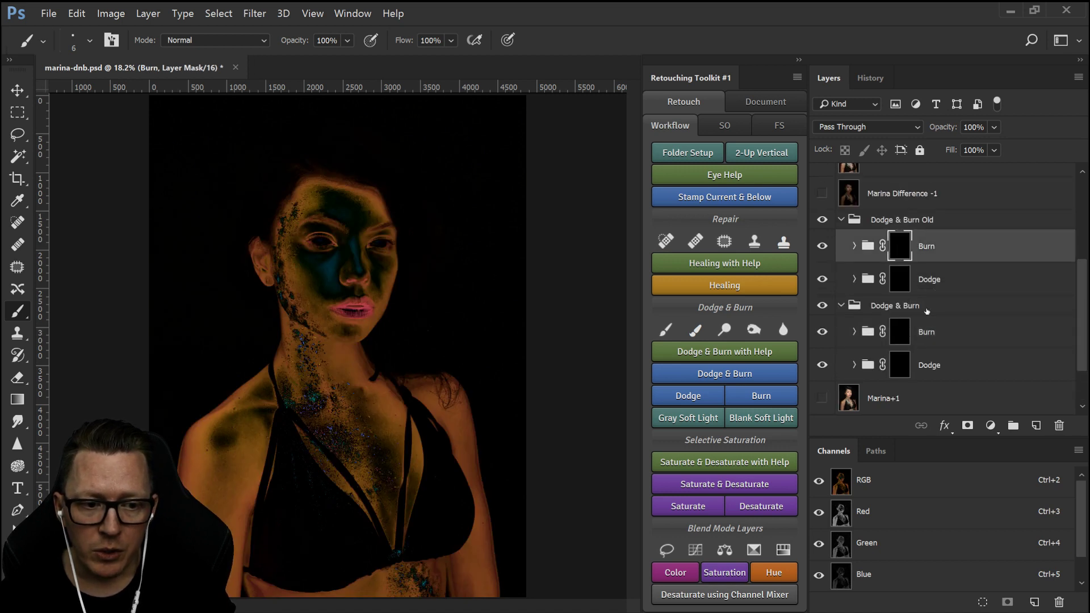
{"action": "key", "text": "ctrl+i"}
{"action": "key", "text": "ctrl+i"}
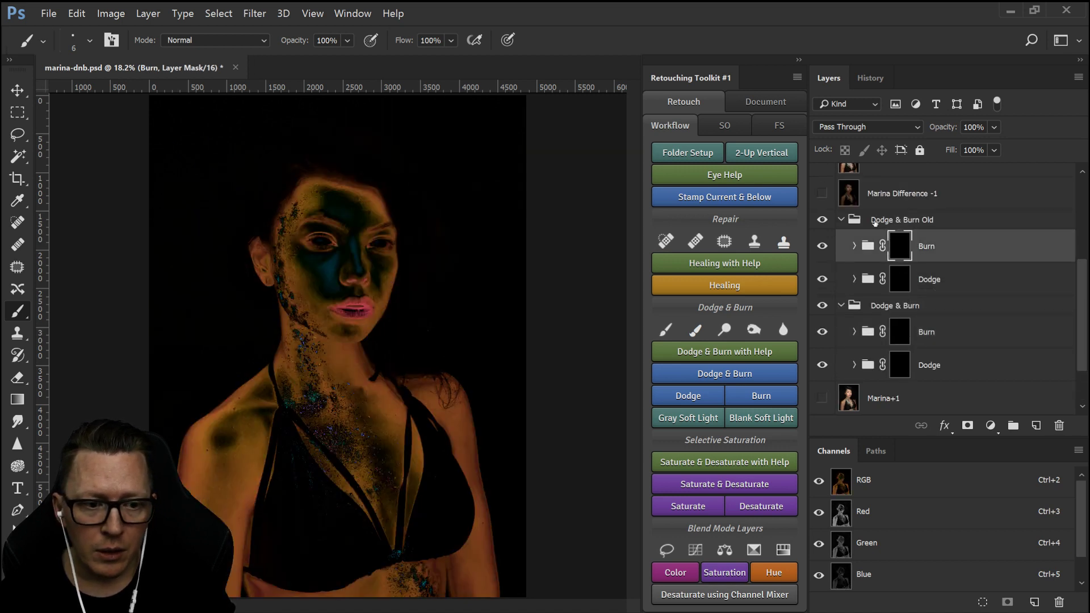
{"action": "scroll", "coordinate": [834, 207], "scroll_direction": "up", "scroll_amount": 2}
{"action": "left_click", "coordinate": [821, 230]}
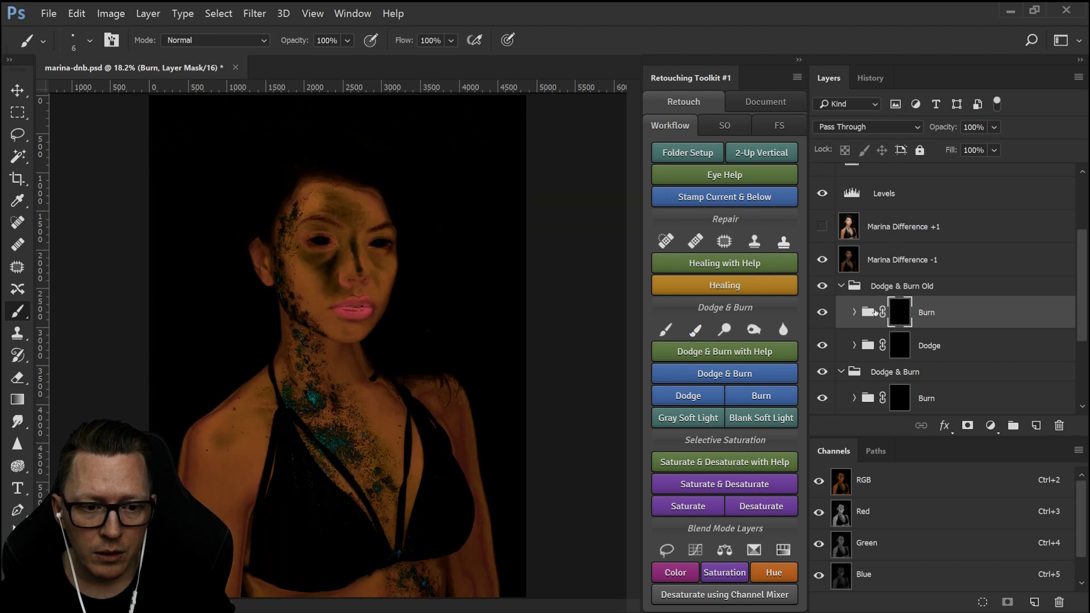
{"action": "scroll", "coordinate": [908, 278], "scroll_direction": "down", "scroll_amount": 3}
{"action": "scroll", "coordinate": [872, 237], "scroll_direction": "up", "scroll_amount": 2}
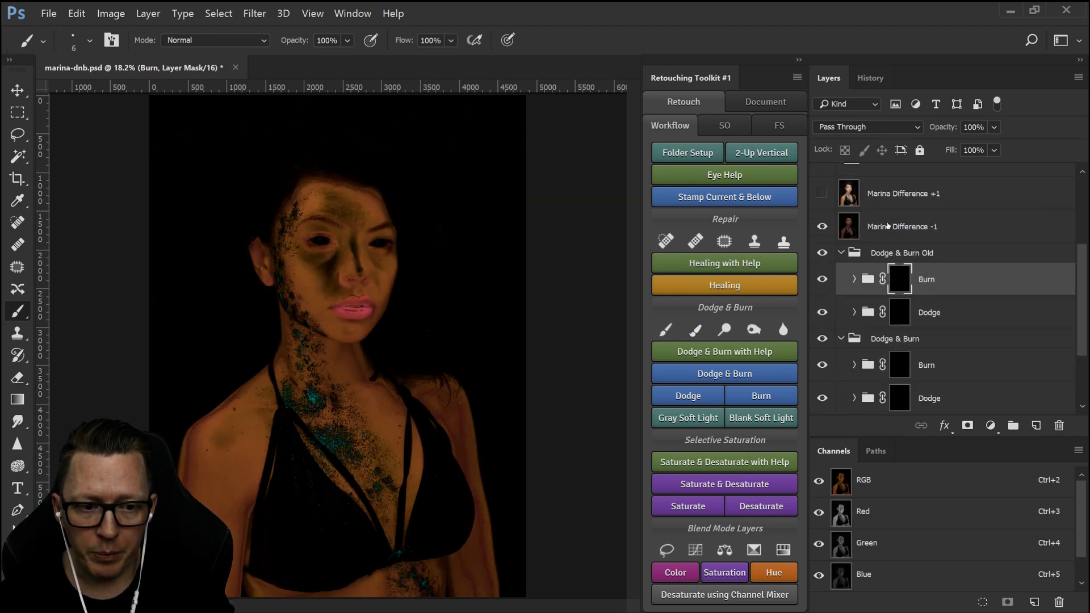
{"action": "left_click", "coordinate": [887, 226]}
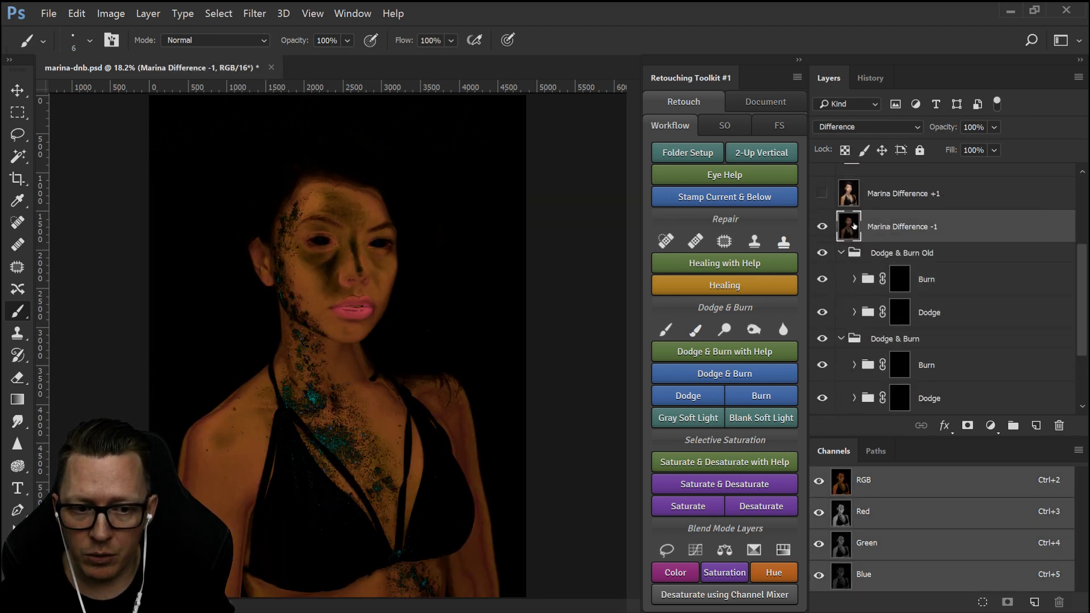
- Preview the old and new Burn masks inverted, returning each to black
{"action": "left_click", "coordinate": [905, 277]}
{"action": "key", "text": "ctrl+i"}
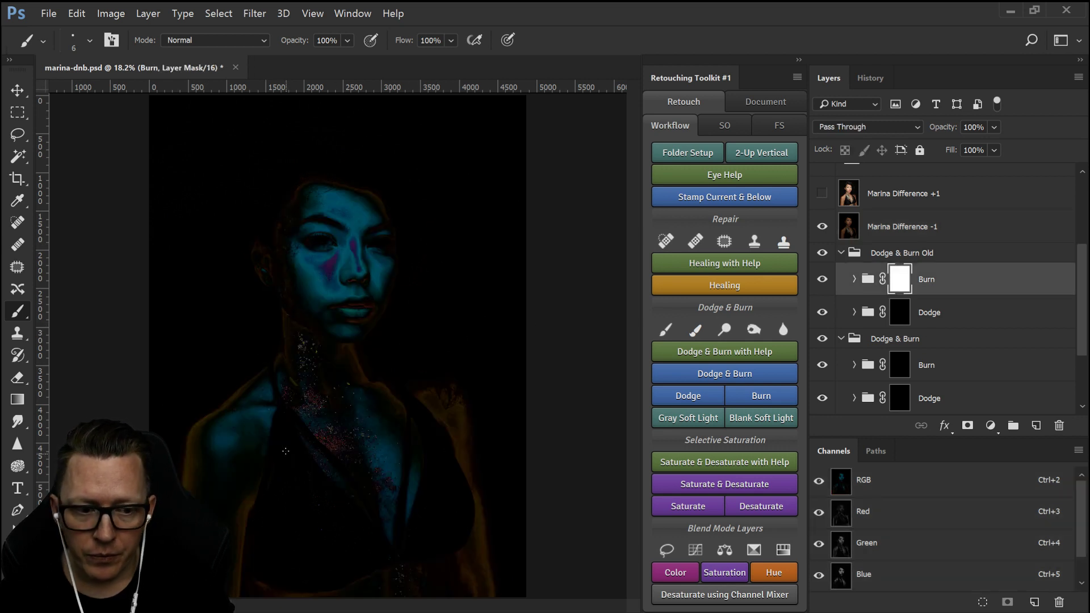
{"action": "key", "text": "ctrl+z"}
{"action": "left_click", "coordinate": [897, 367]}
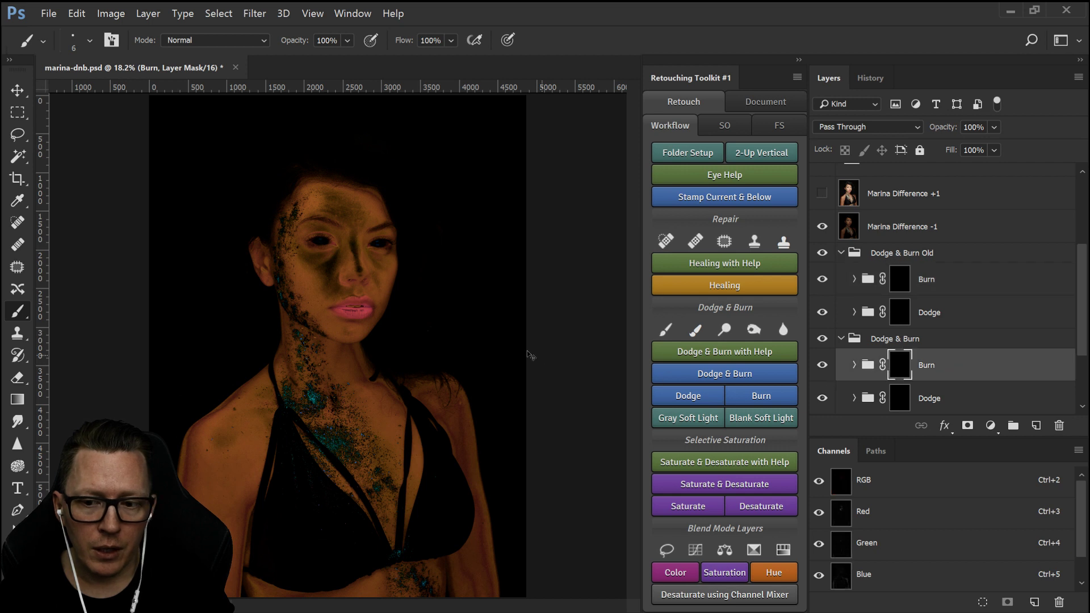
{"action": "key", "text": "ctrl+i"}
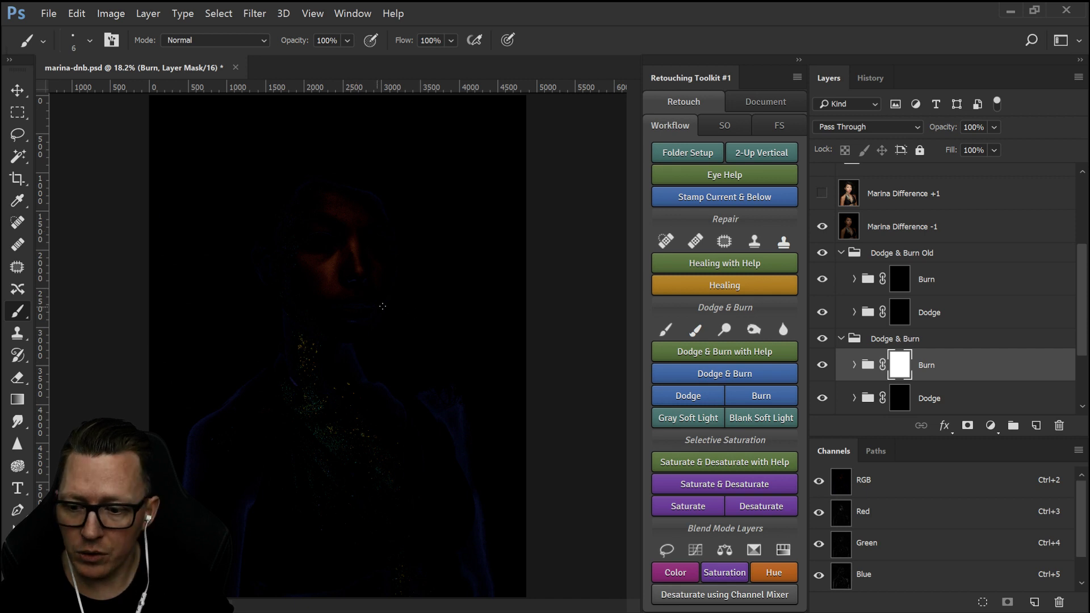
{"action": "scroll", "coordinate": [968, 307], "scroll_direction": "up", "scroll_amount": 3}
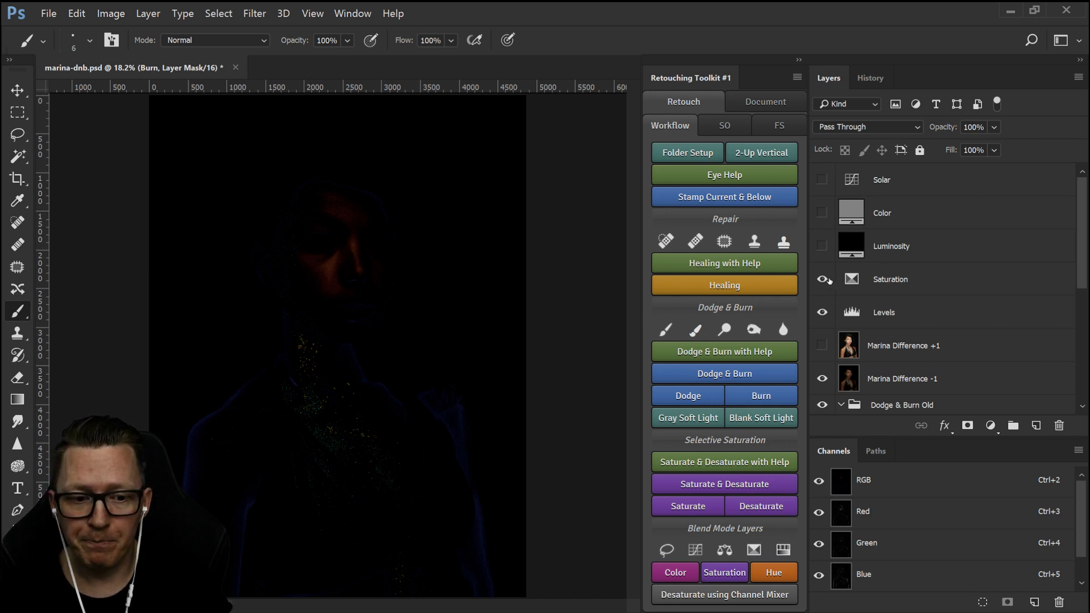
{"action": "scroll", "coordinate": [960, 319], "scroll_direction": "down", "scroll_amount": 5}
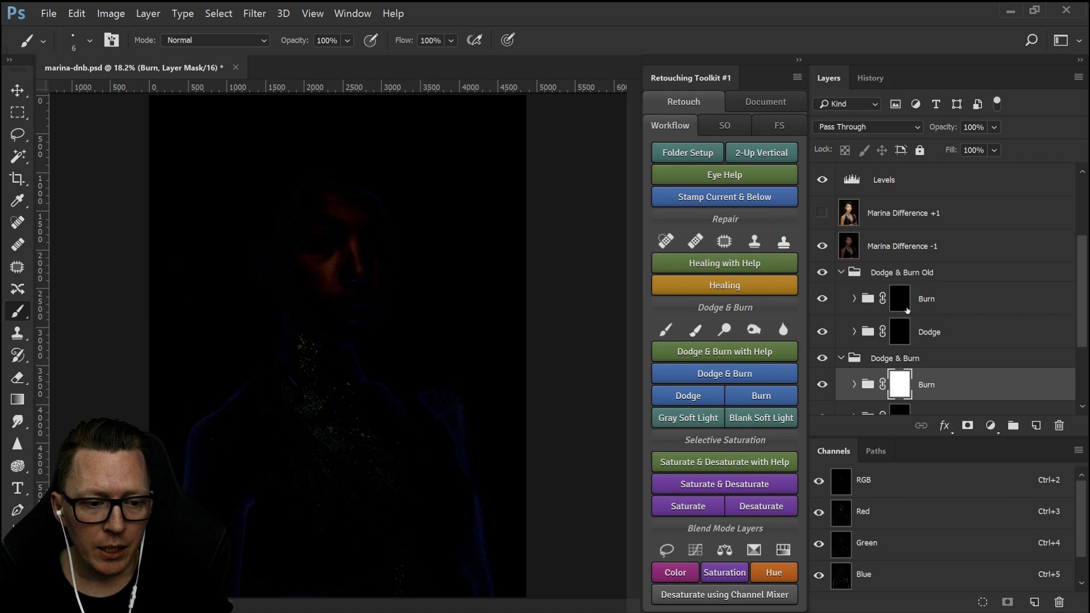
{"action": "key", "text": "ctrl+i"}
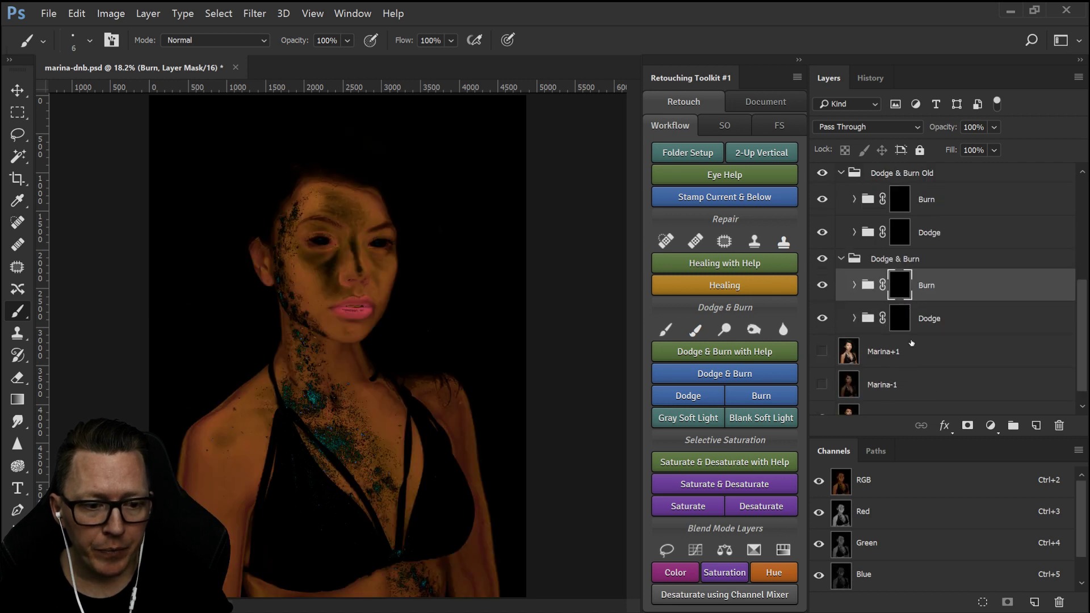
- Hide the Levels and Saturation help layers
{"action": "scroll", "coordinate": [842, 313], "scroll_direction": "up", "scroll_amount": 5}
{"action": "scroll", "coordinate": [842, 312], "scroll_direction": "up", "scroll_amount": 1}
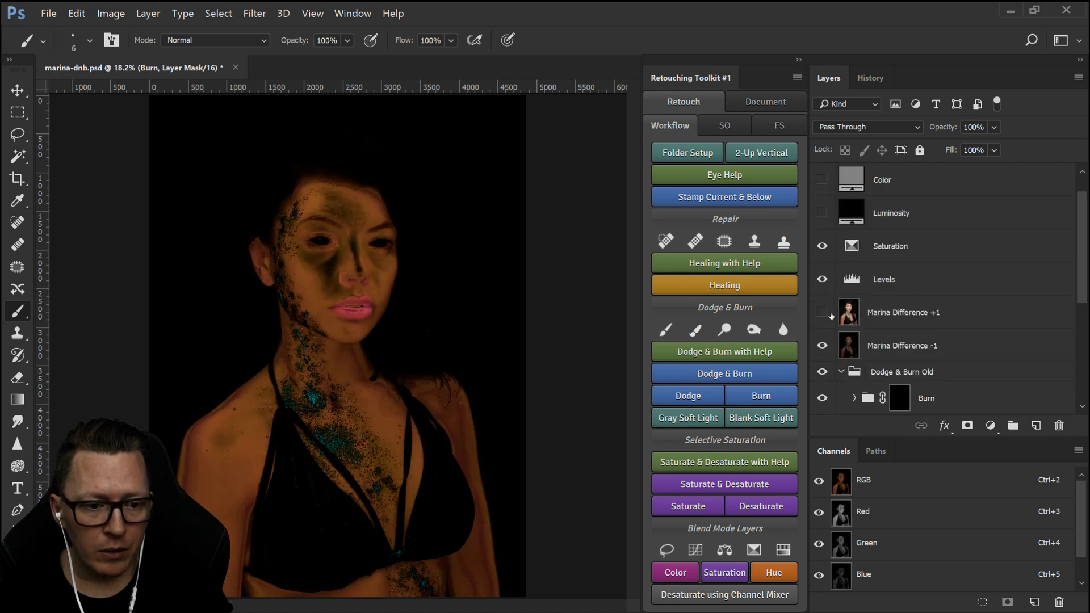
{"action": "left_click_drag", "start_coordinate": [822, 279], "coordinate": [822, 246]}
- Switch off Marina Difference -1's visibility and select that layer
{"action": "scroll", "coordinate": [870, 341], "scroll_direction": "down", "scroll_amount": 2}
{"action": "left_click", "coordinate": [821, 279]}
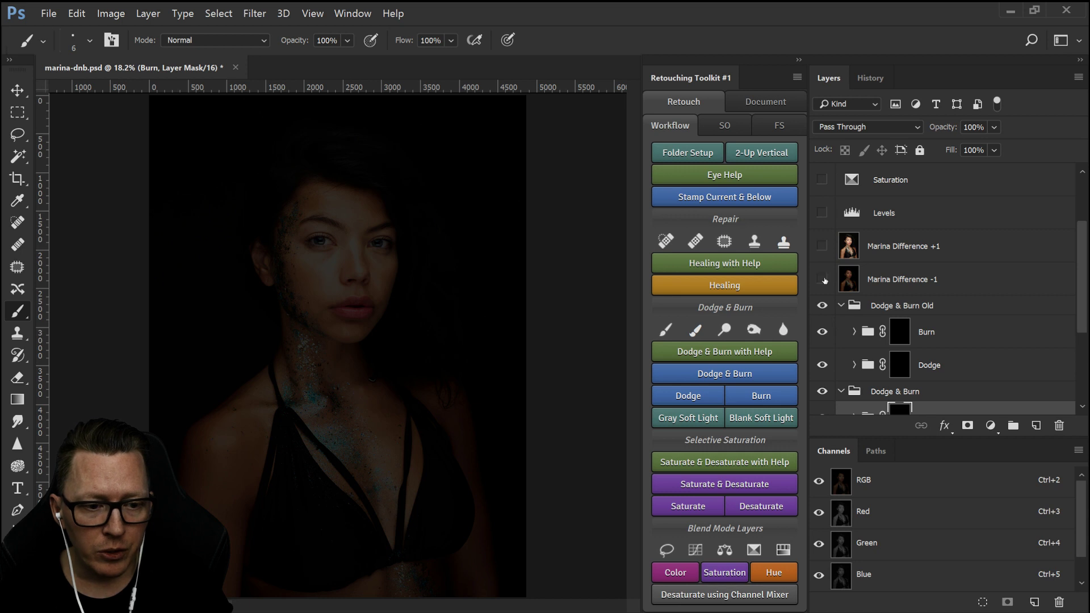
{"action": "scroll", "coordinate": [897, 302], "scroll_direction": "down", "scroll_amount": 1}
{"action": "scroll", "coordinate": [897, 303], "scroll_direction": "down", "scroll_amount": 3}
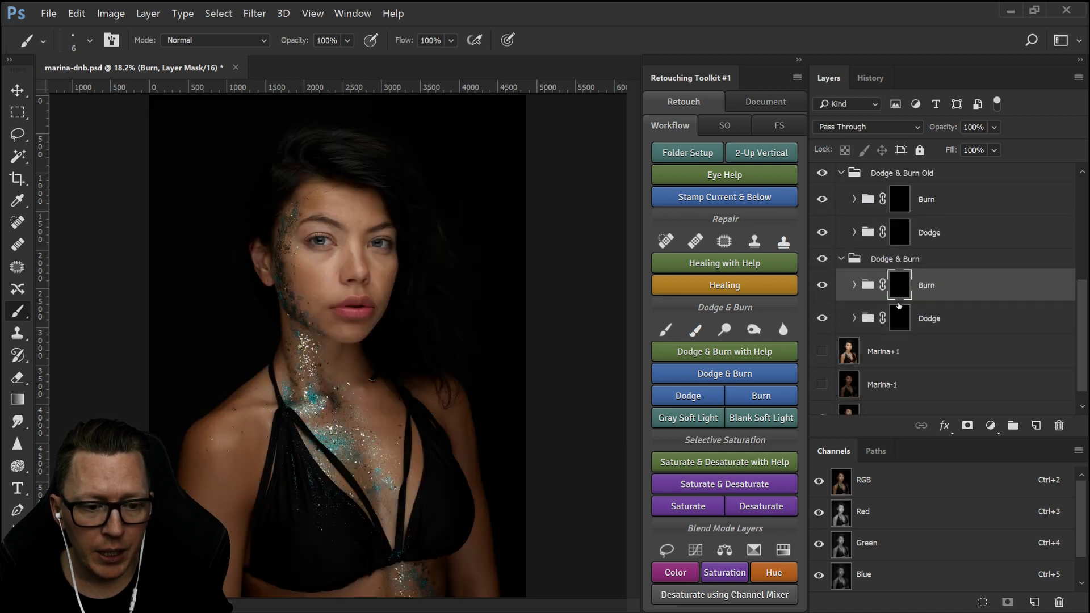
{"action": "scroll", "coordinate": [880, 330], "scroll_direction": "up", "scroll_amount": 7}
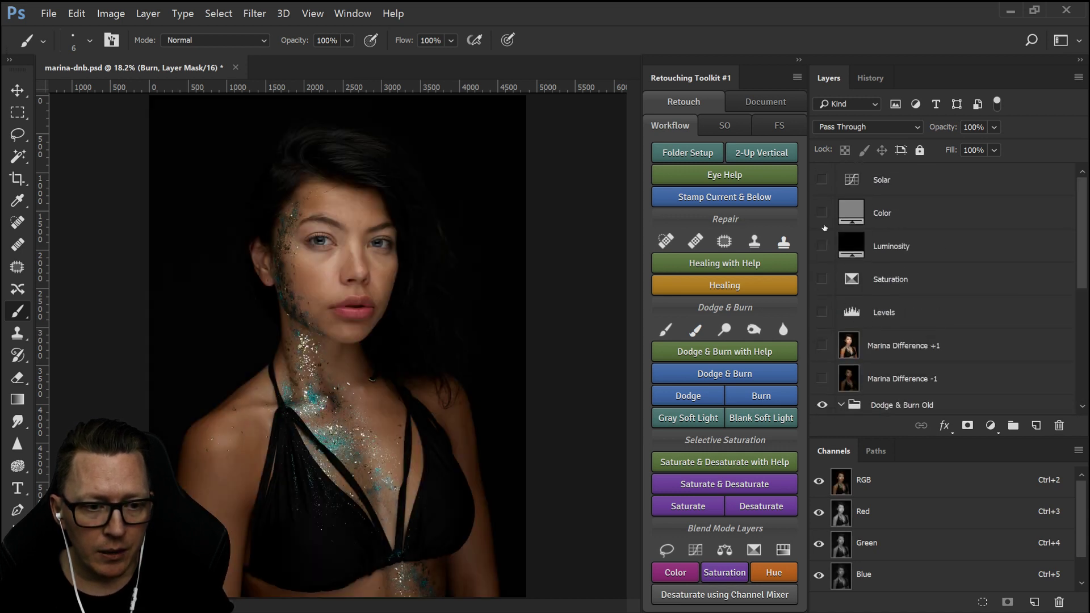
{"action": "left_click", "coordinate": [905, 380]}
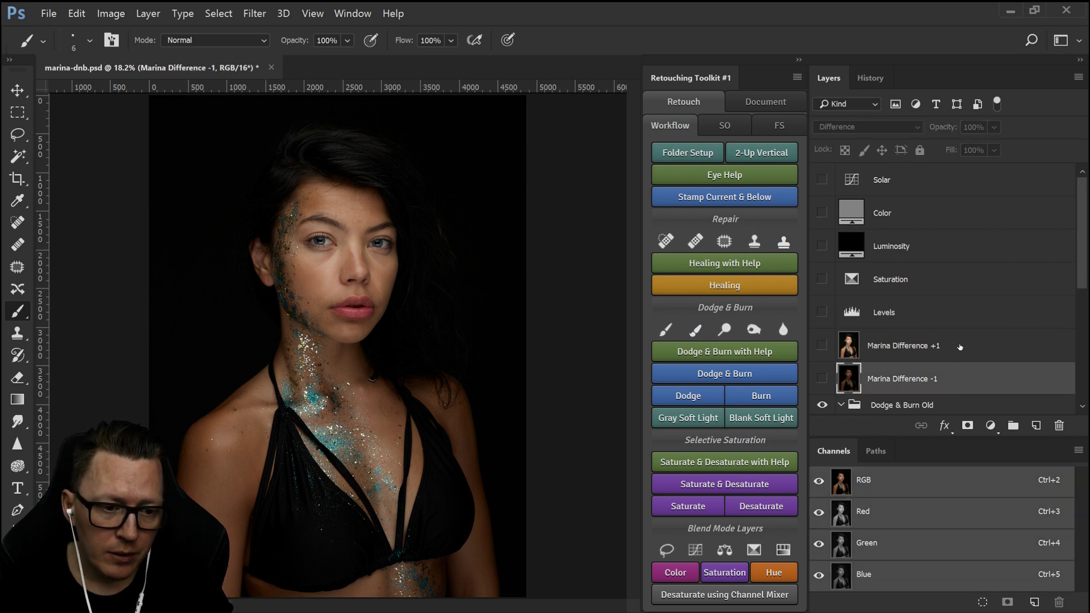
- Group the help layers from Solar down and hide the new group
{"action": "left_click", "coordinate": [888, 182], "text": "shift"}
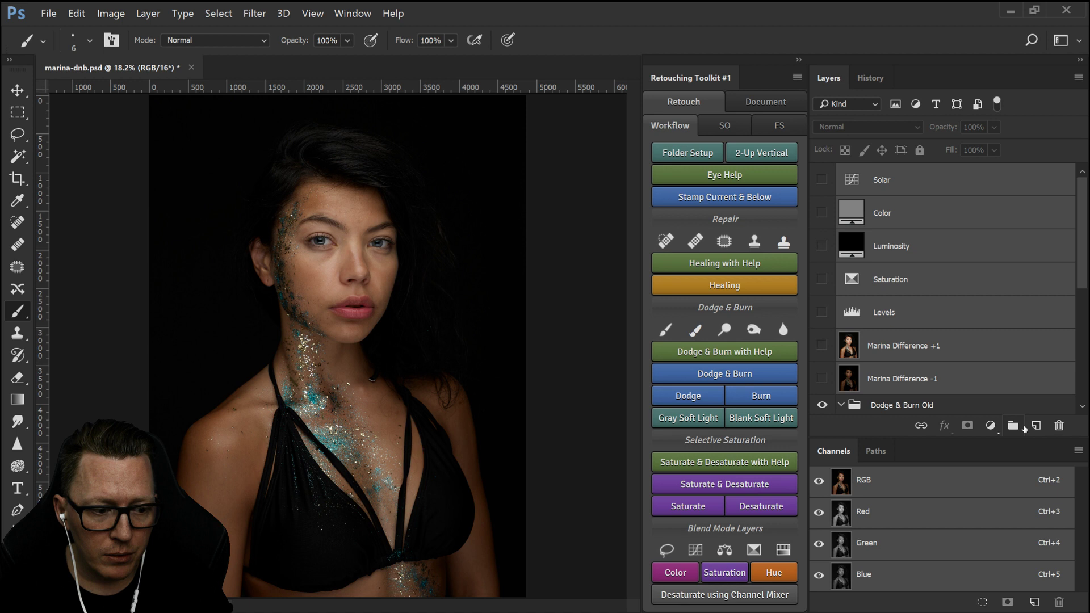
{"action": "left_click", "coordinate": [1014, 425]}
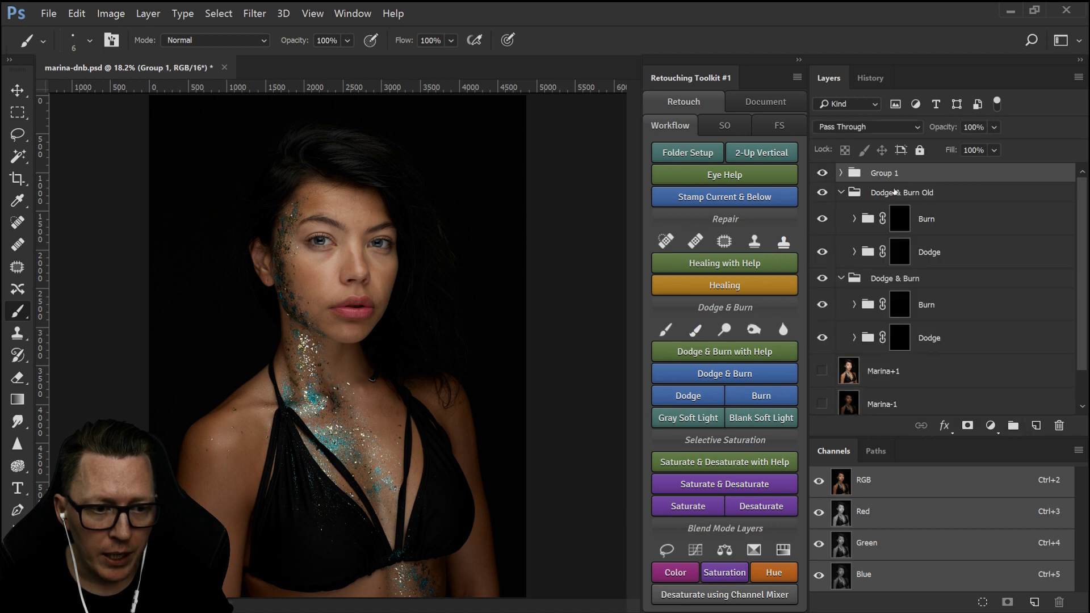
{"action": "left_click", "coordinate": [822, 174]}
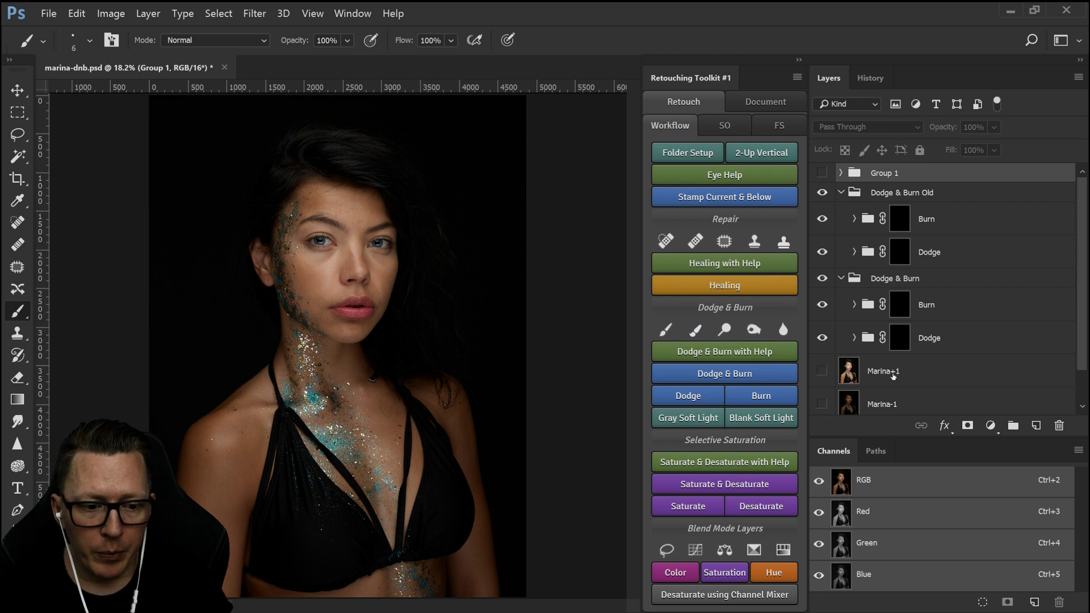
{"action": "scroll", "coordinate": [894, 378], "scroll_direction": "down", "scroll_amount": 2}
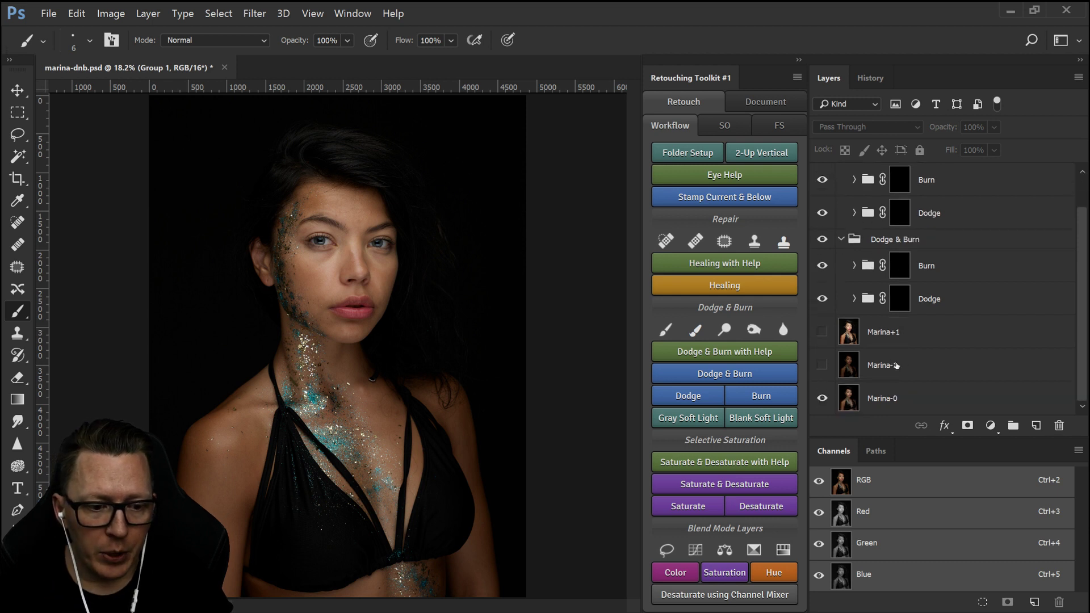
- Stamp the fully dodged result into a new layer, then return the Dodge mask to black
{"action": "left_click", "coordinate": [899, 300]}
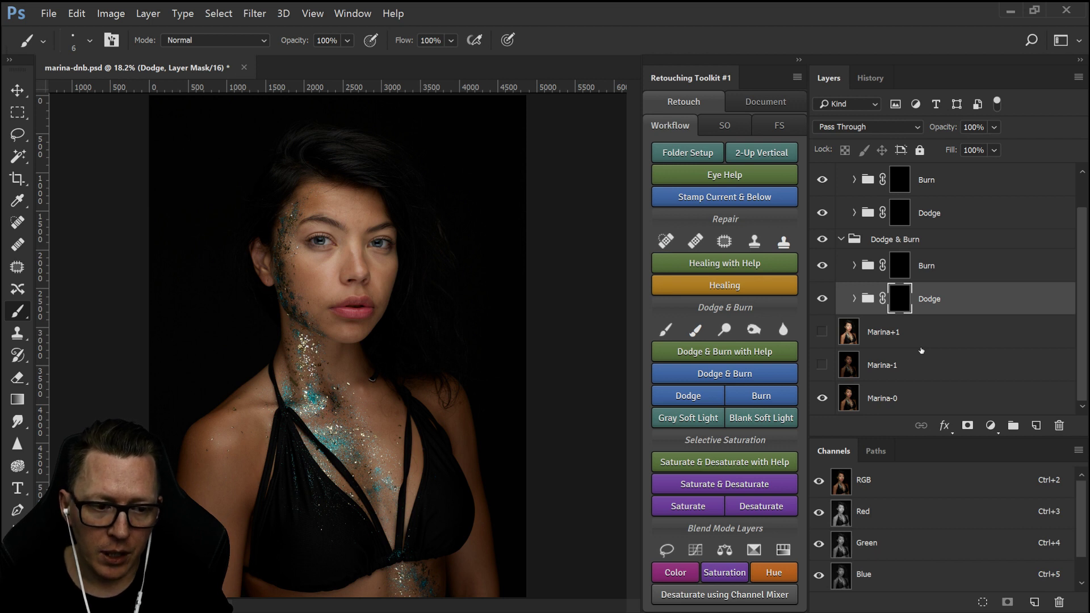
{"action": "key", "text": "ctrl+i"}
{"action": "left_click", "coordinate": [910, 241]}
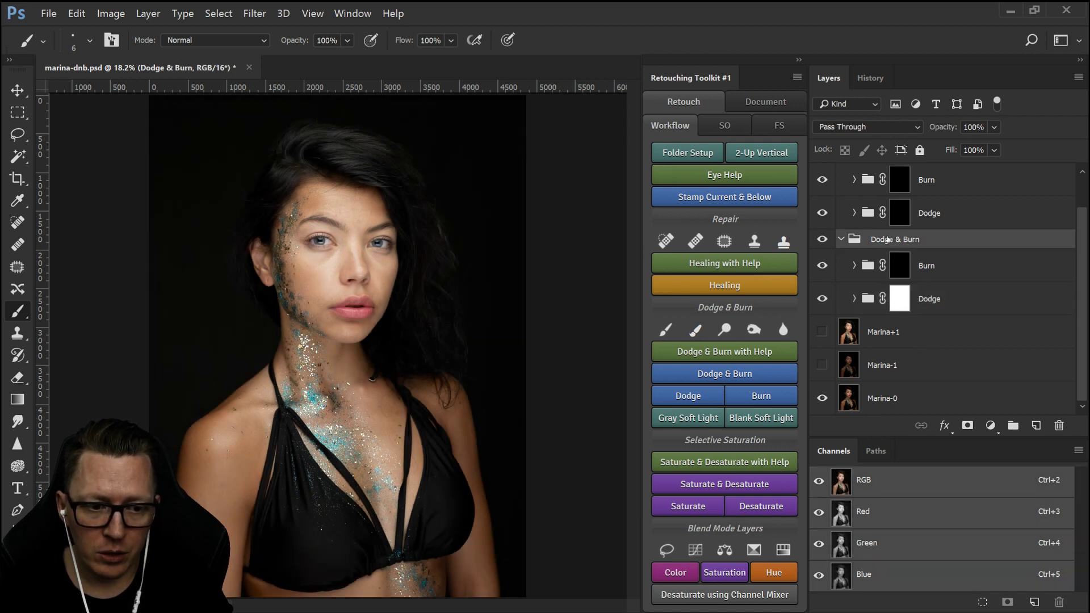
{"action": "left_click", "coordinate": [740, 197]}
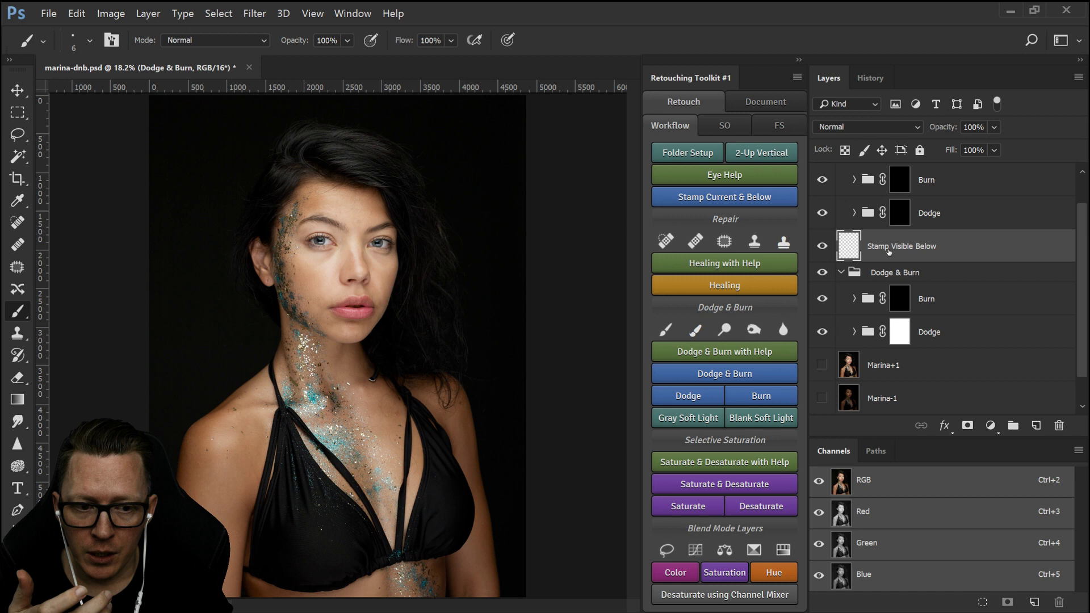
{"action": "left_click", "coordinate": [900, 333]}
{"action": "key", "text": "ctrl+i"}
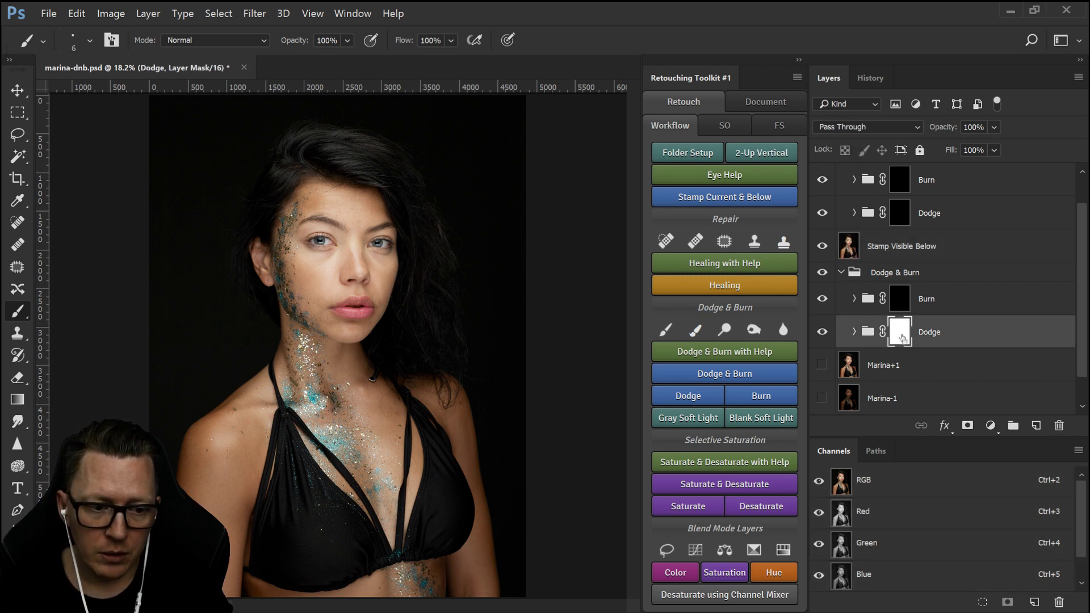
- Hide the Dodge & Burn group and Stamp Visible Below layer, showing and selecting Marina+1
{"action": "left_click", "coordinate": [822, 272]}
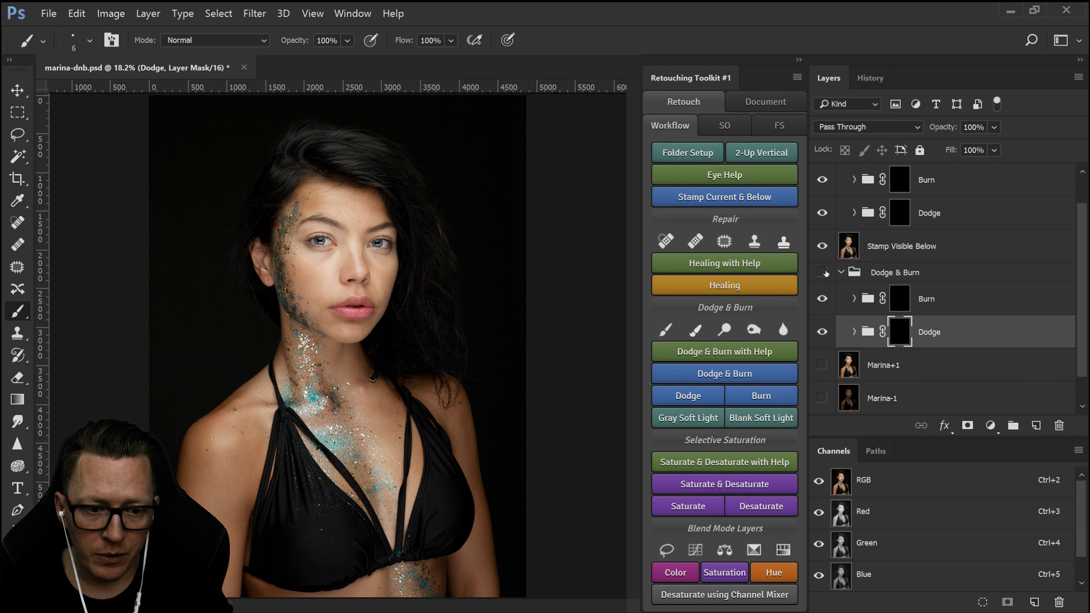
{"action": "left_click", "coordinate": [822, 365]}
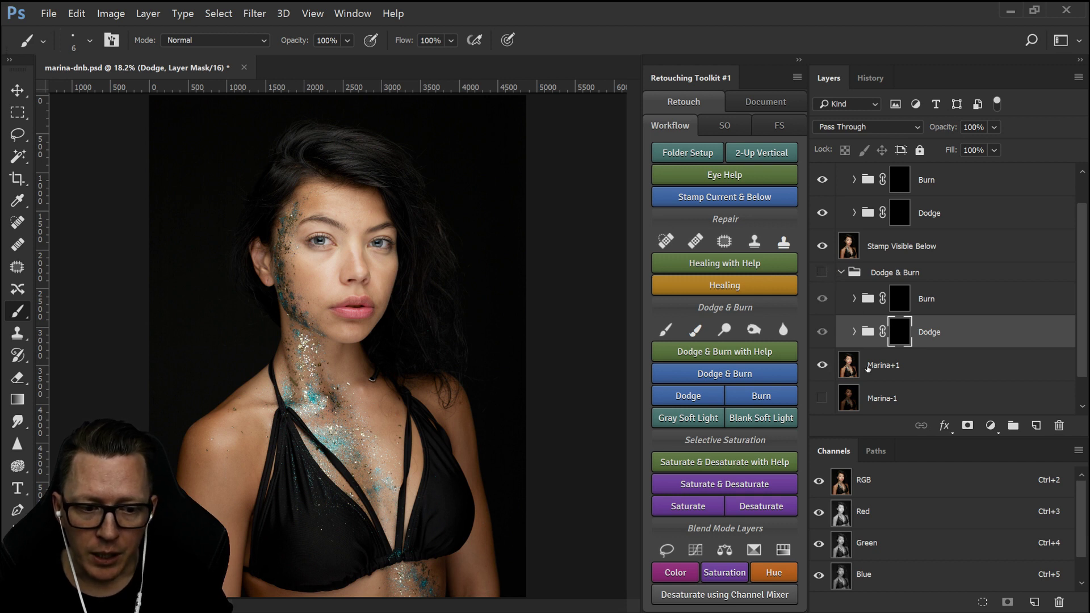
{"action": "left_click", "coordinate": [823, 246]}
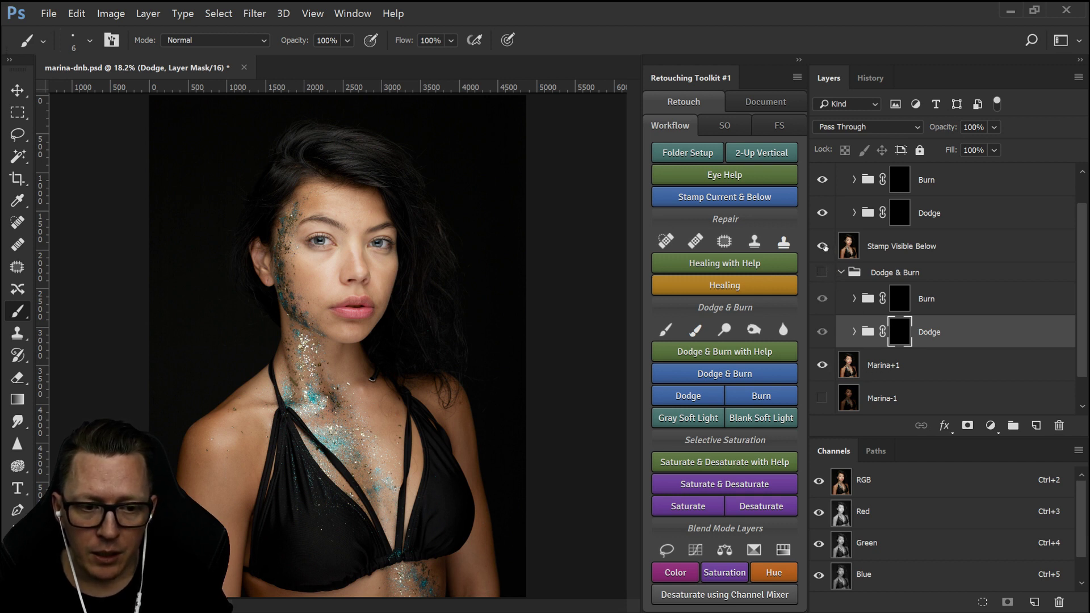
{"action": "left_click", "coordinate": [885, 370]}
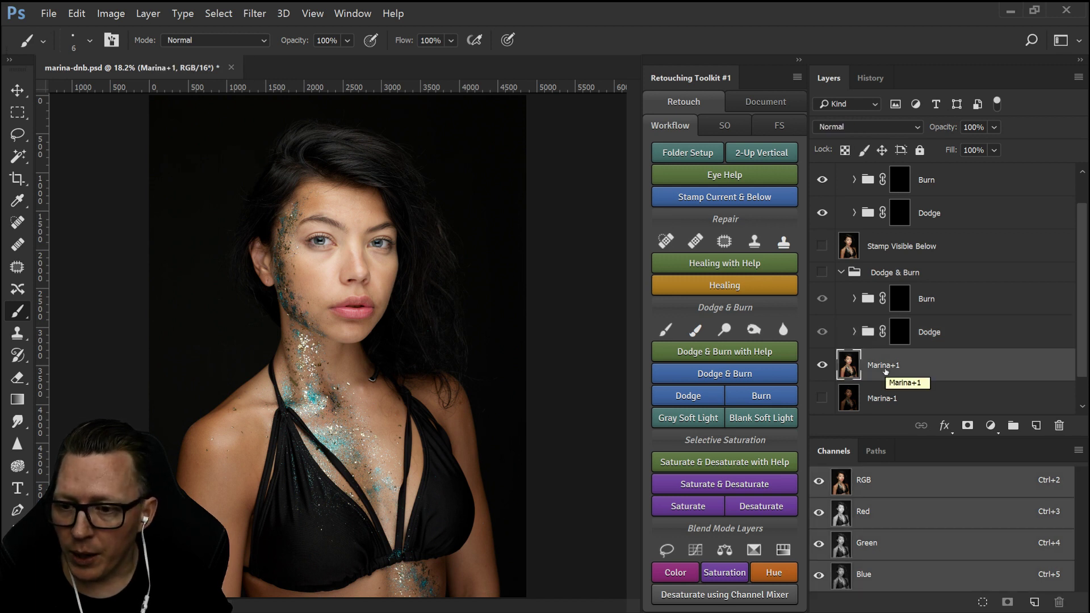
{"action": "left_click", "coordinate": [887, 248]}
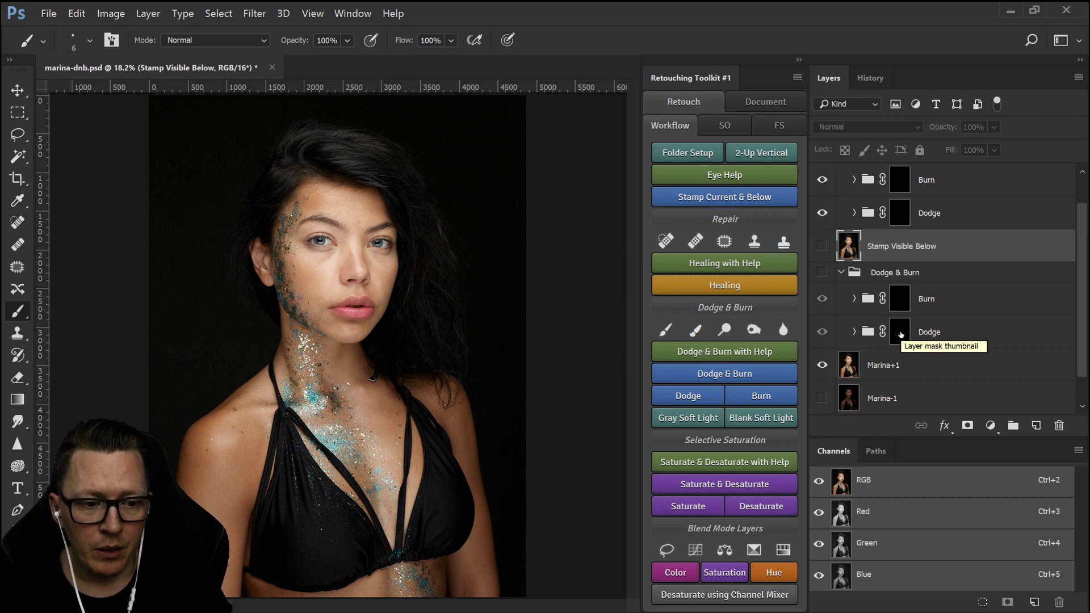
{"action": "left_click", "coordinate": [822, 246]}
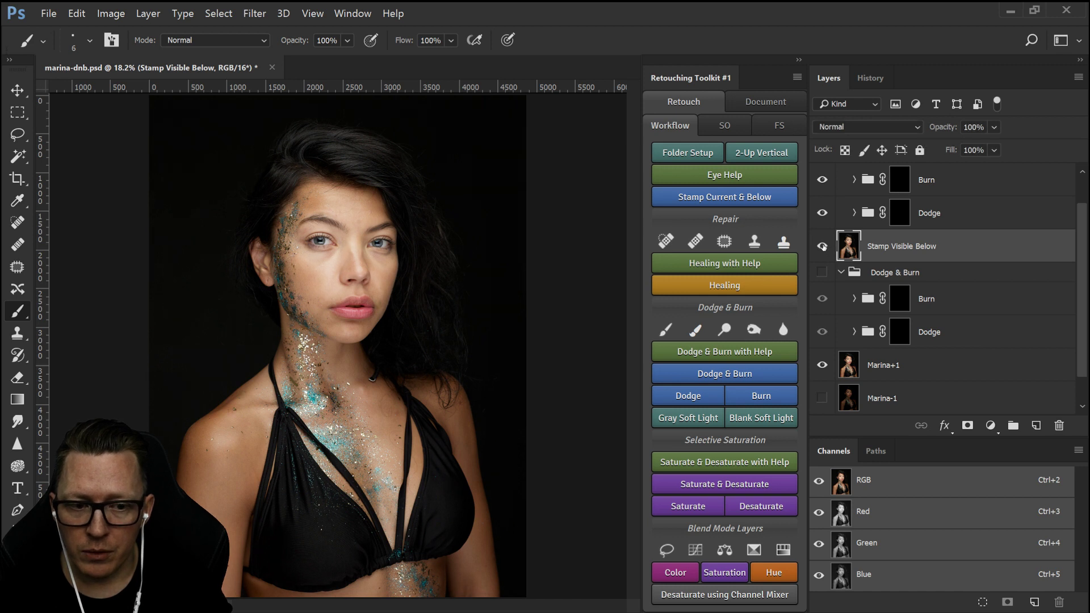
{"action": "left_click", "coordinate": [822, 246]}
{"action": "left_click", "coordinate": [822, 246]}
{"action": "left_click", "coordinate": [822, 246]}
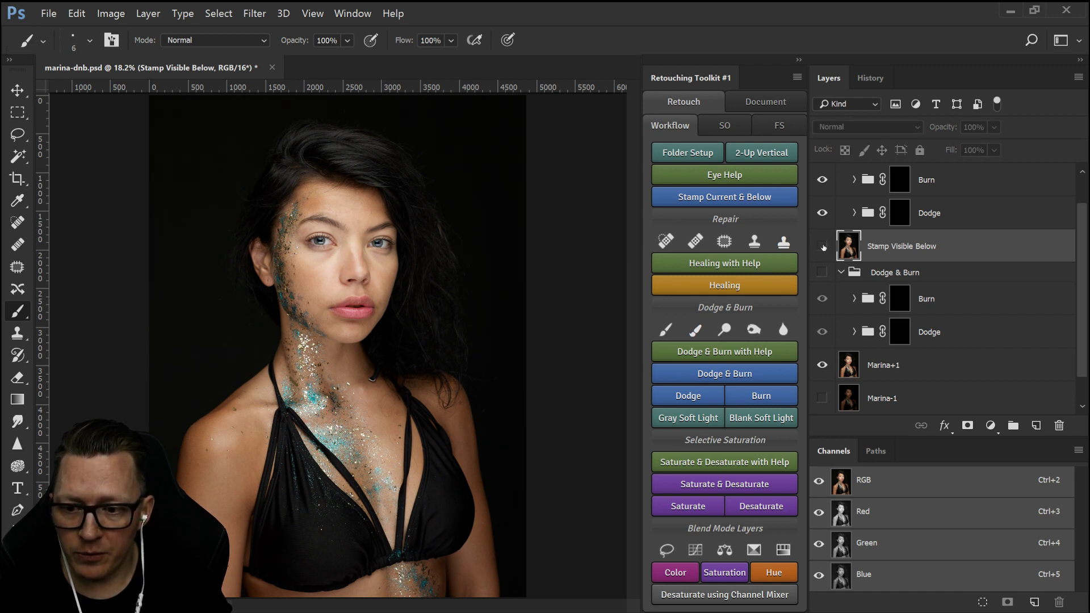
{"action": "left_click", "coordinate": [822, 245]}
{"action": "left_click", "coordinate": [822, 246]}
{"action": "left_click", "coordinate": [822, 246]}
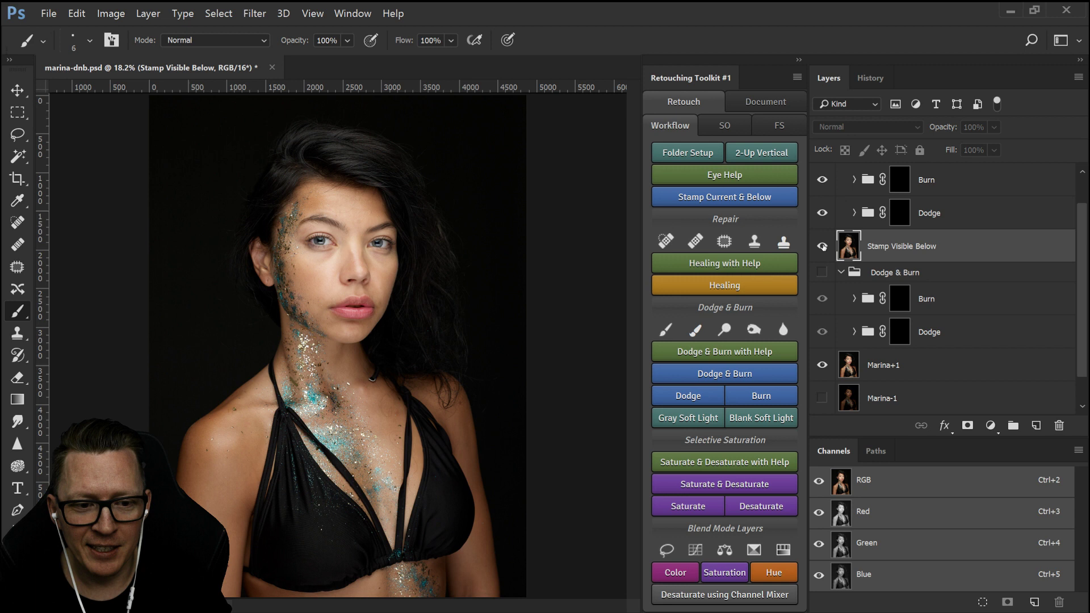
{"action": "left_click", "coordinate": [822, 245]}
{"action": "left_click", "coordinate": [822, 246]}
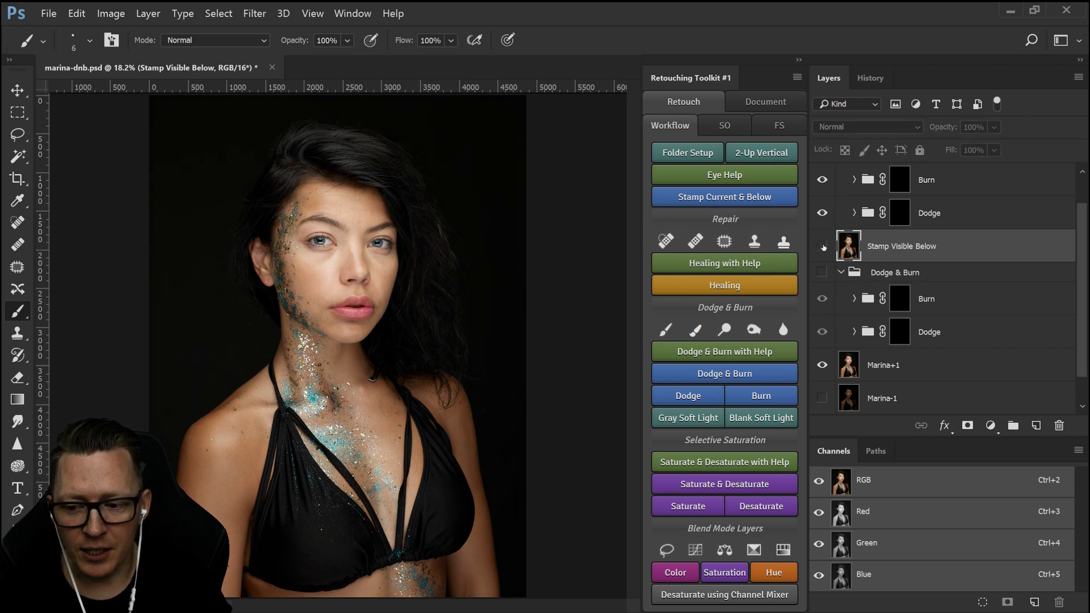
{"action": "left_click", "coordinate": [822, 246]}
{"action": "left_click", "coordinate": [822, 245]}
{"action": "left_click", "coordinate": [822, 245]}
{"action": "left_click", "coordinate": [822, 245]}
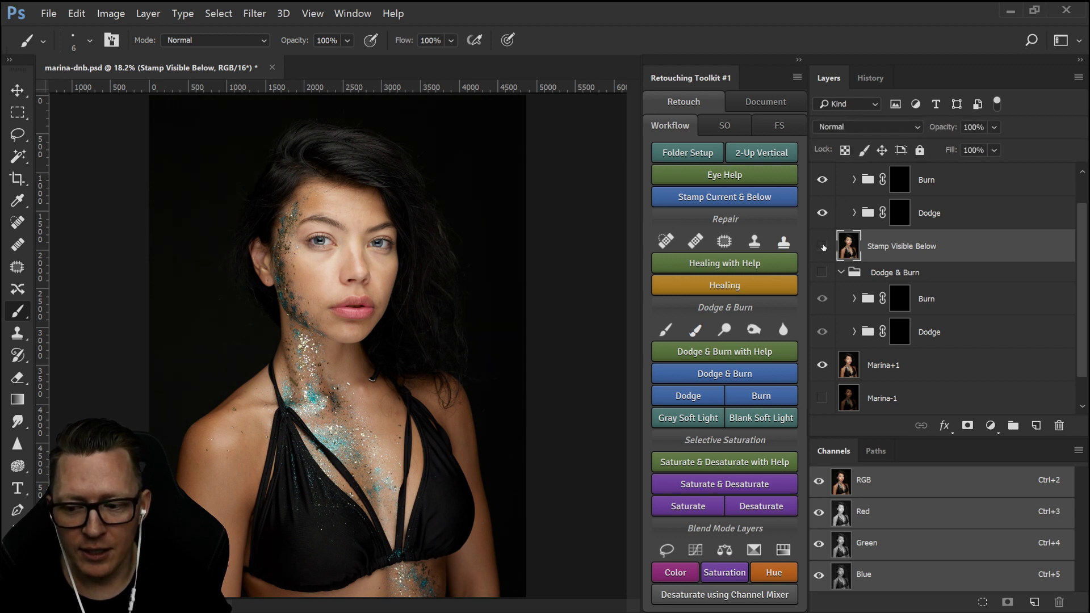
{"action": "left_click", "coordinate": [822, 246]}
{"action": "left_click", "coordinate": [822, 246]}
{"action": "left_click", "coordinate": [823, 247]}
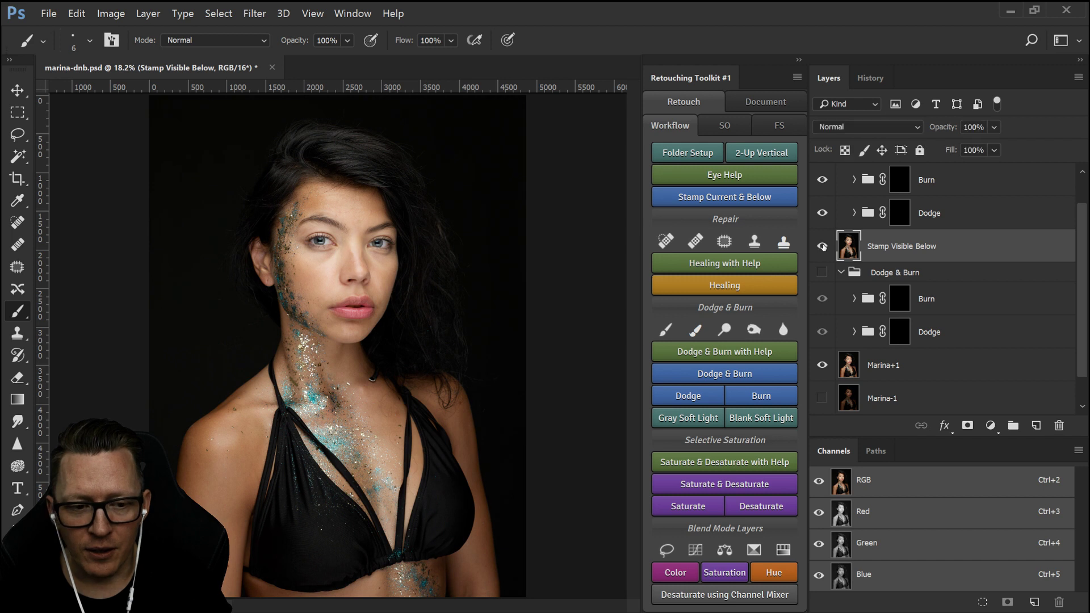
{"action": "left_click", "coordinate": [822, 246]}
{"action": "left_click", "coordinate": [822, 246]}
{"action": "left_click", "coordinate": [823, 247]}
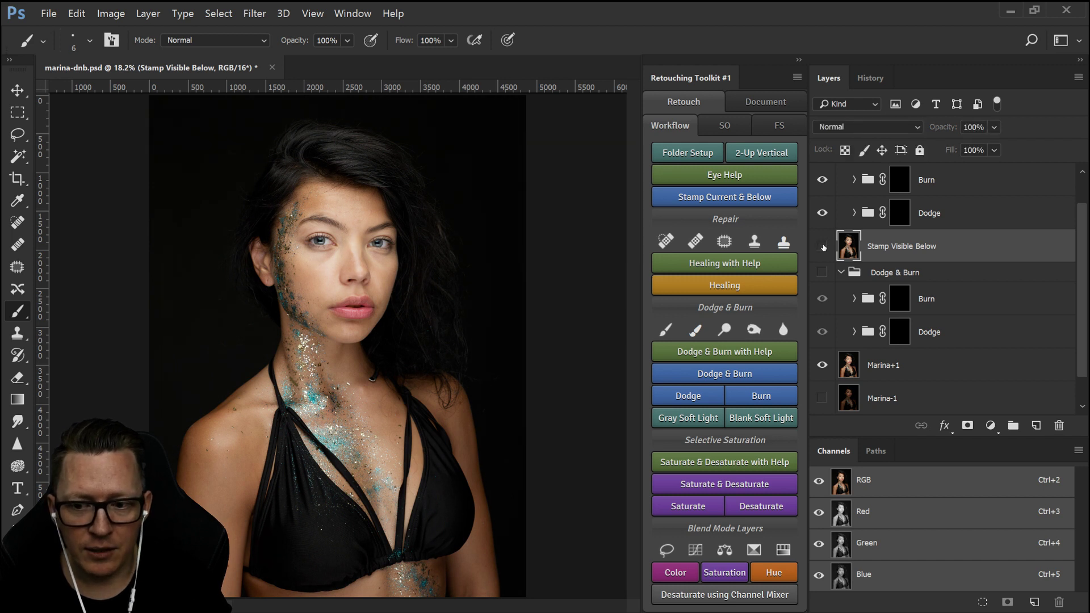
{"action": "left_click", "coordinate": [823, 246]}
{"action": "left_click", "coordinate": [823, 246]}
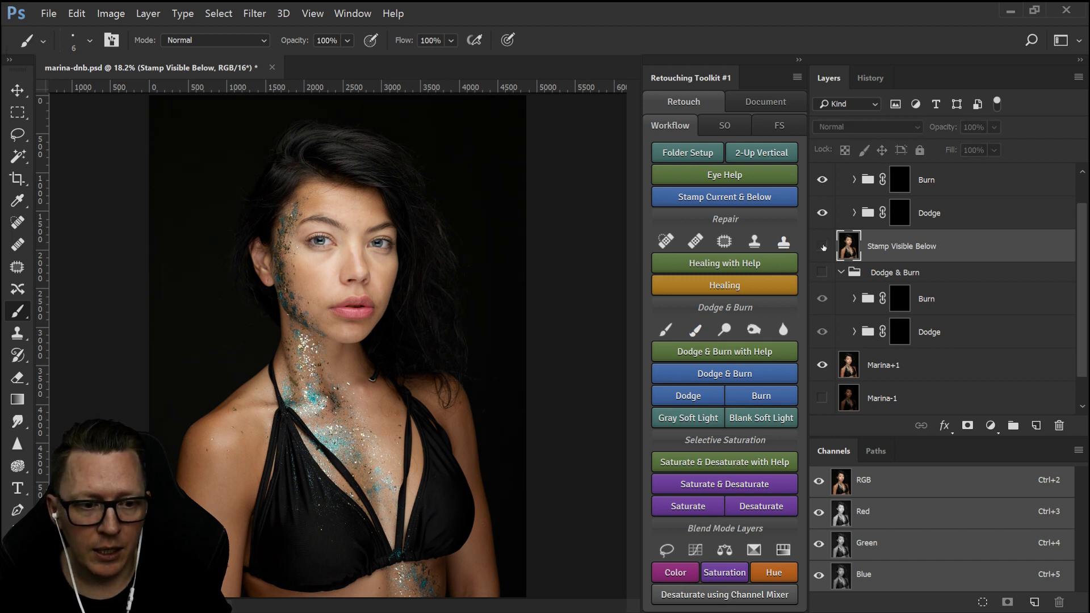
{"action": "scroll", "coordinate": [872, 265], "scroll_direction": "up", "scroll_amount": 1}
{"action": "scroll", "coordinate": [873, 265], "scroll_direction": "up", "scroll_amount": 1}
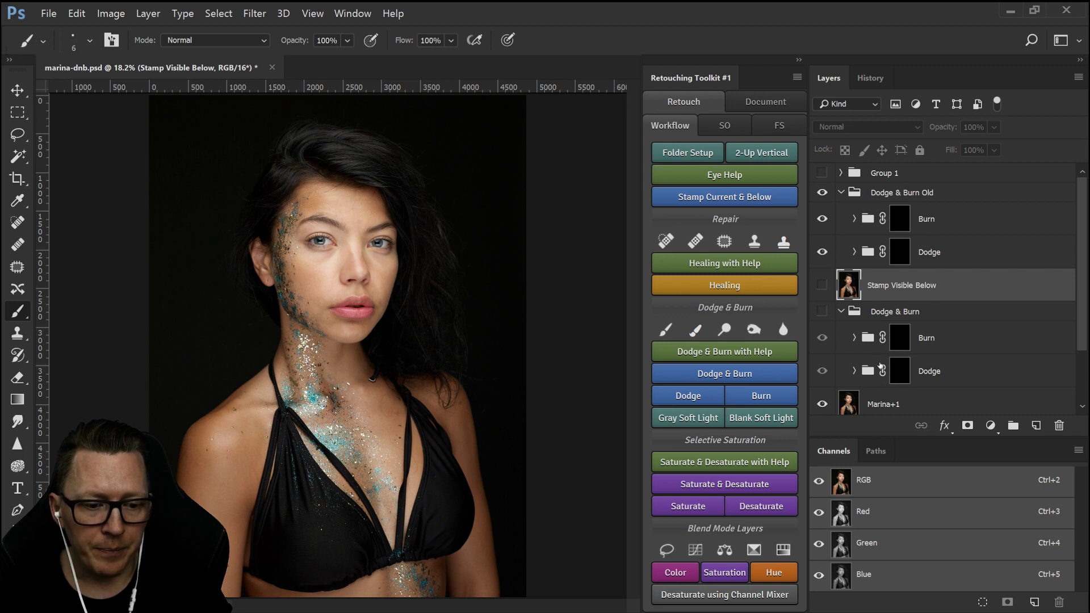
- Hide Marina+1 and stamp the old group's full dodge, then return its Dodge mask to black
{"action": "left_click", "coordinate": [822, 404]}
{"action": "scroll", "coordinate": [822, 401], "scroll_direction": "down", "scroll_amount": 2}
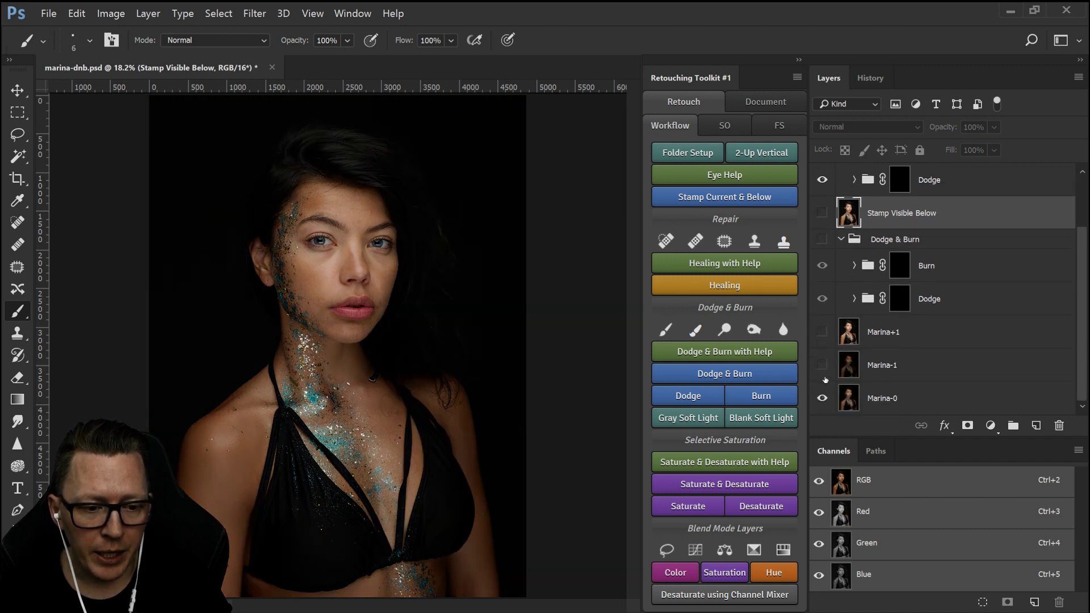
{"action": "scroll", "coordinate": [952, 263], "scroll_direction": "up", "scroll_amount": 2}
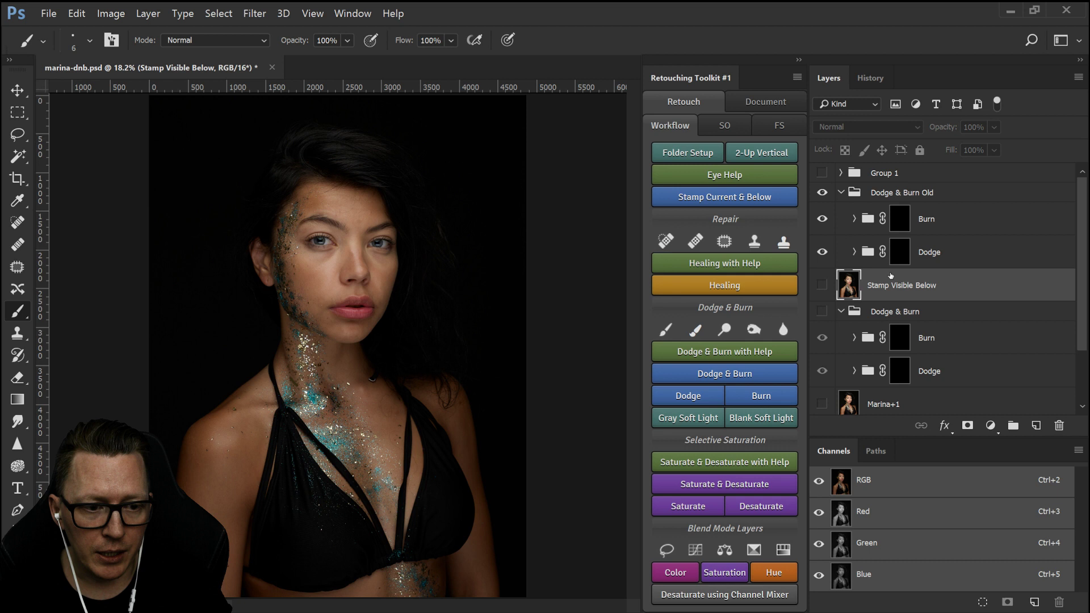
{"action": "left_click", "coordinate": [896, 251]}
{"action": "key", "text": "ctrl+i"}
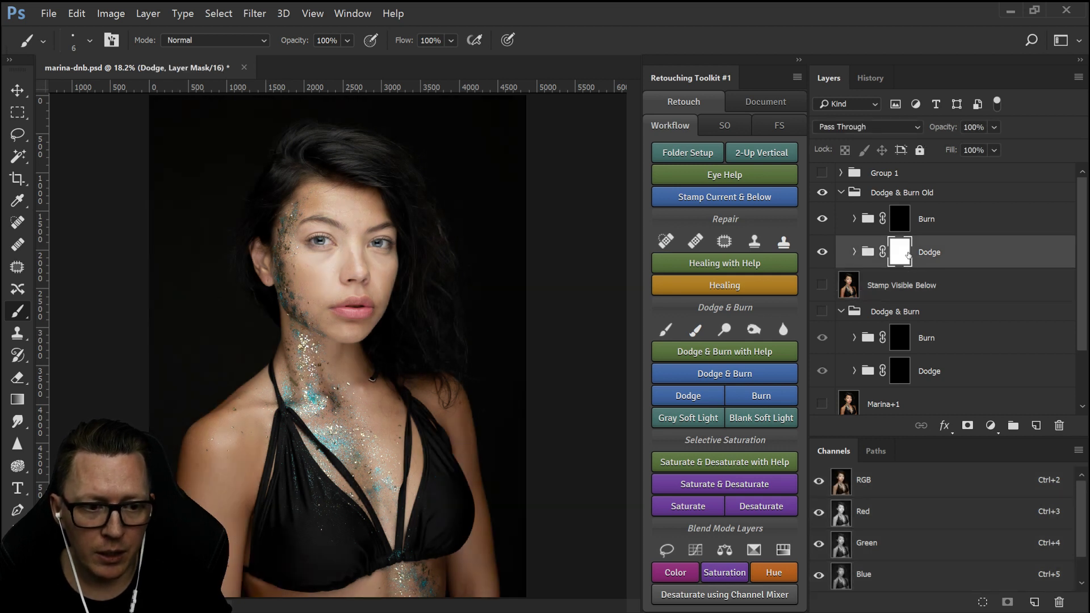
{"action": "left_click", "coordinate": [906, 195]}
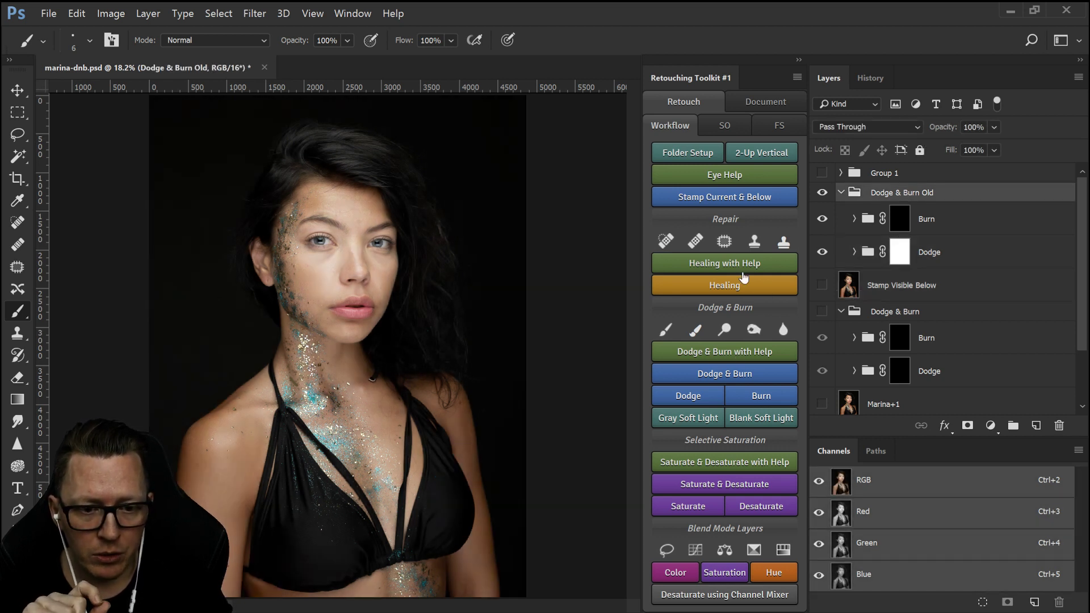
{"action": "left_click", "coordinate": [747, 199]}
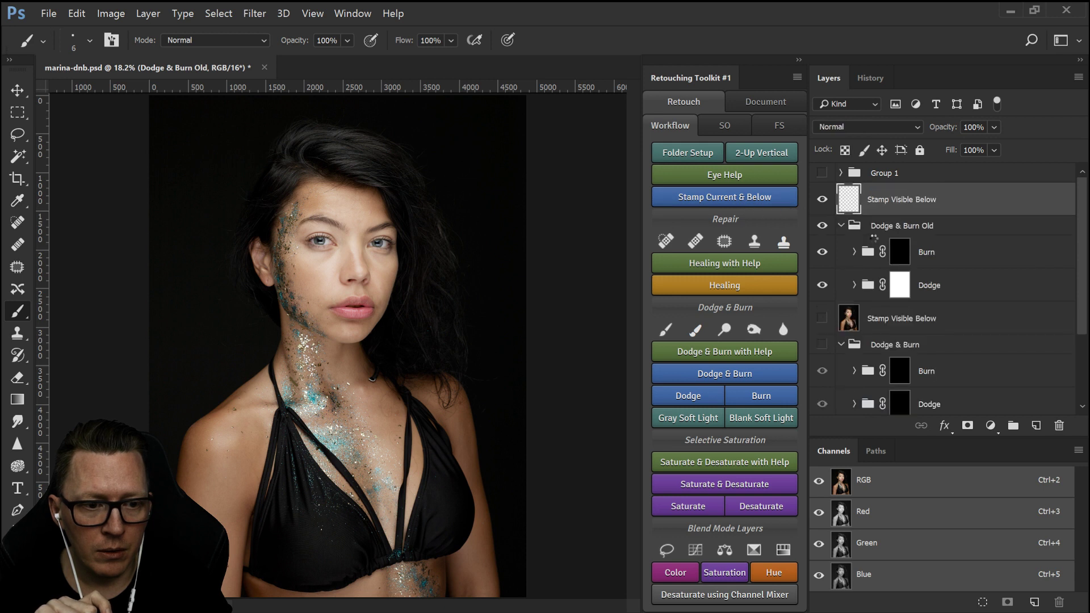
{"action": "left_click", "coordinate": [899, 285]}
{"action": "key", "text": "ctrl+i"}
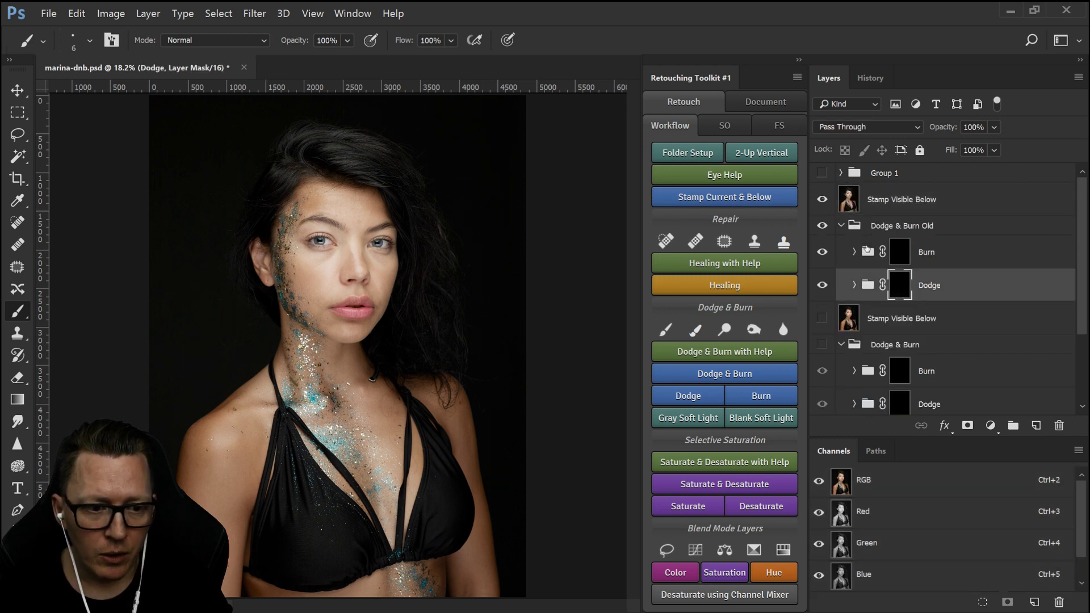
- Collapse and hide the Dodge & Burn Old group, then show Marina+1
{"action": "left_click", "coordinate": [841, 225]}
{"action": "left_click", "coordinate": [822, 226]}
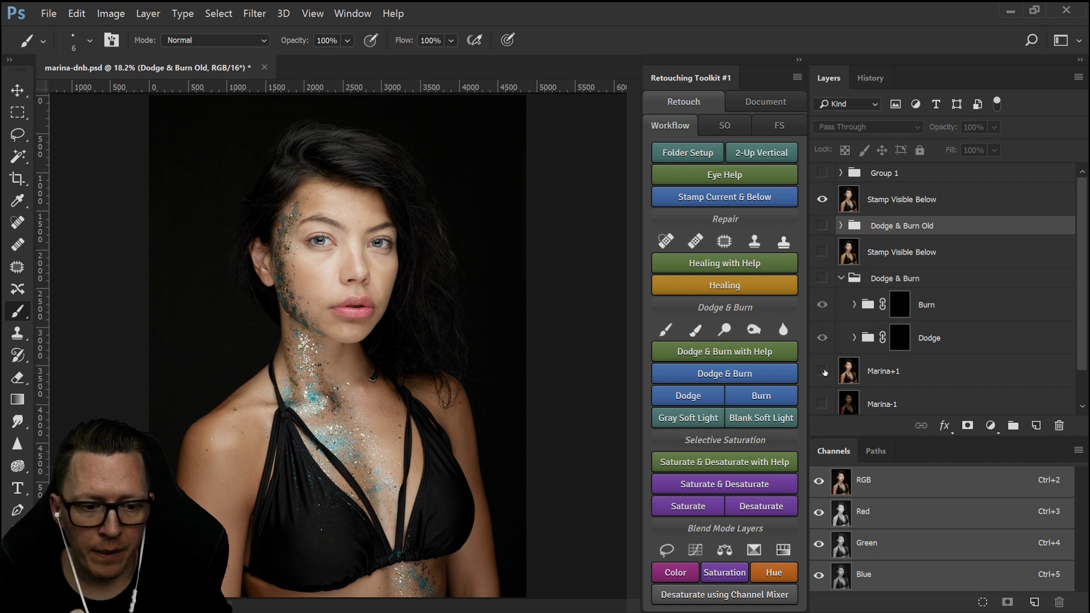
{"action": "scroll", "coordinate": [822, 378], "scroll_direction": "down", "scroll_amount": 1}
{"action": "left_click", "coordinate": [822, 331]}
- Select Marina+1, then turn the newest Stamp Visible Below layer off and on again
{"action": "left_click", "coordinate": [894, 338]}
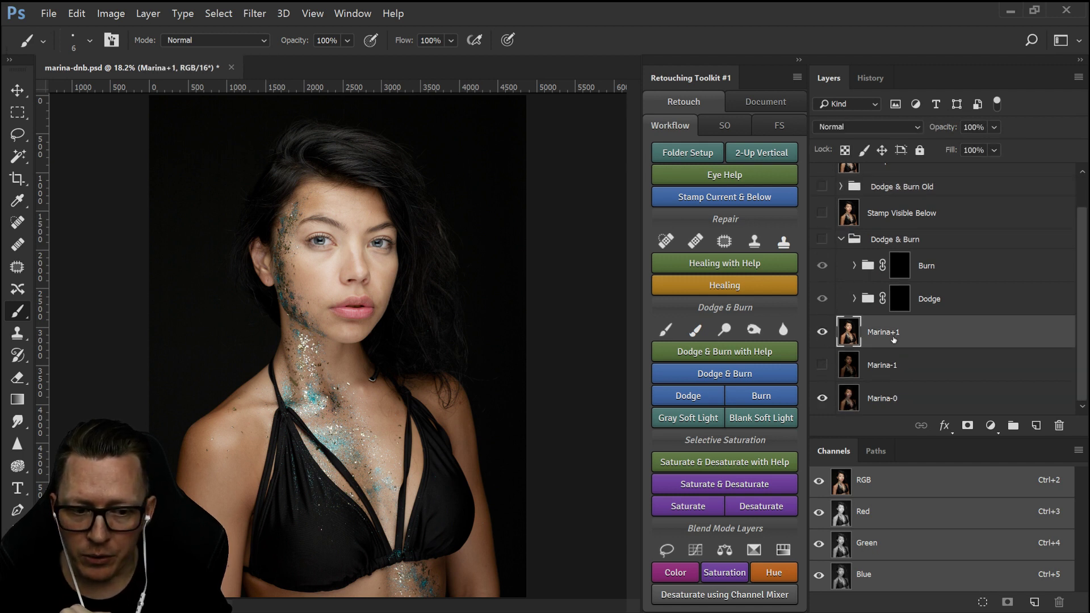
{"action": "scroll", "coordinate": [915, 336], "scroll_direction": "up", "scroll_amount": 1}
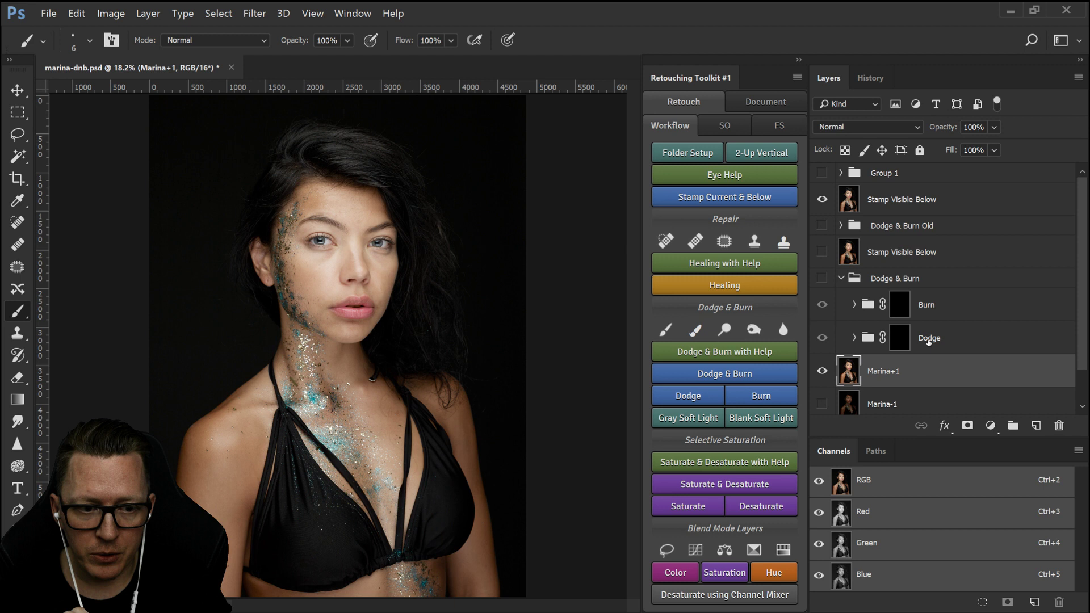
{"action": "left_click", "coordinate": [822, 199]}
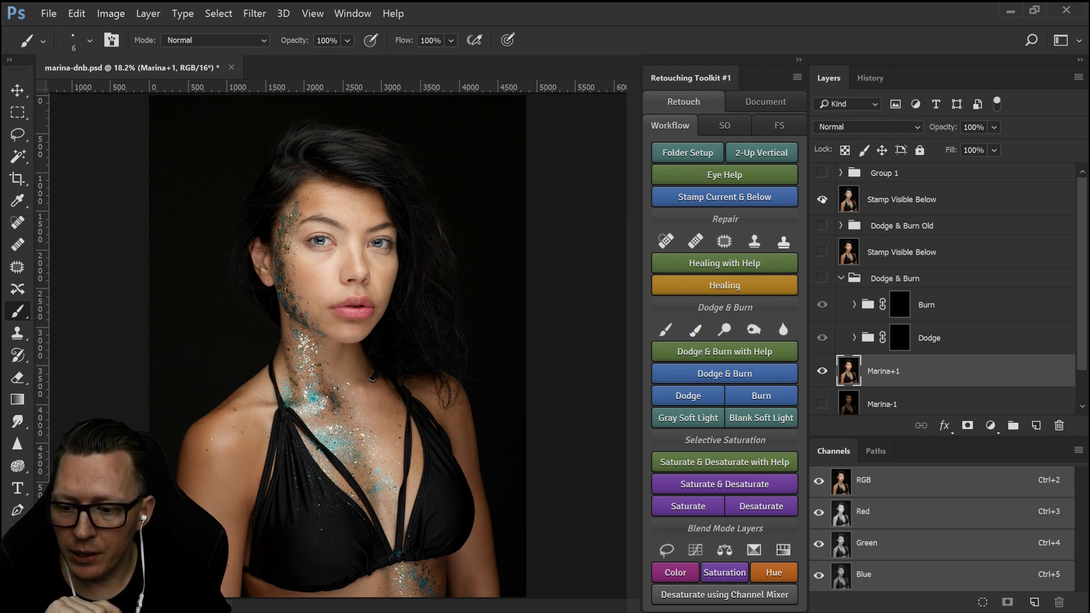
{"action": "left_click", "coordinate": [822, 199]}
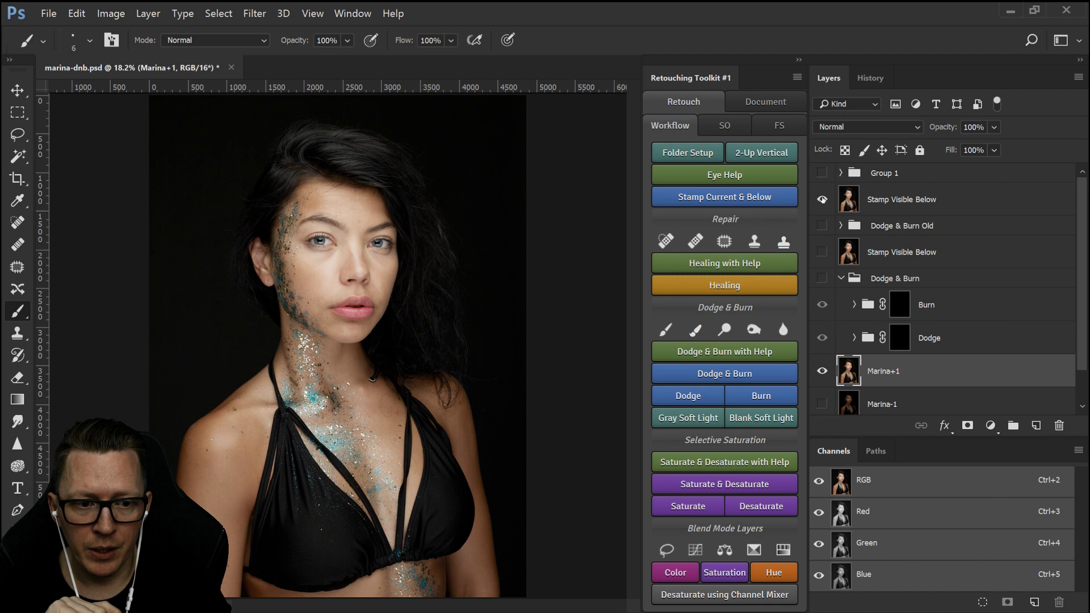
{"action": "left_click", "coordinate": [890, 201]}
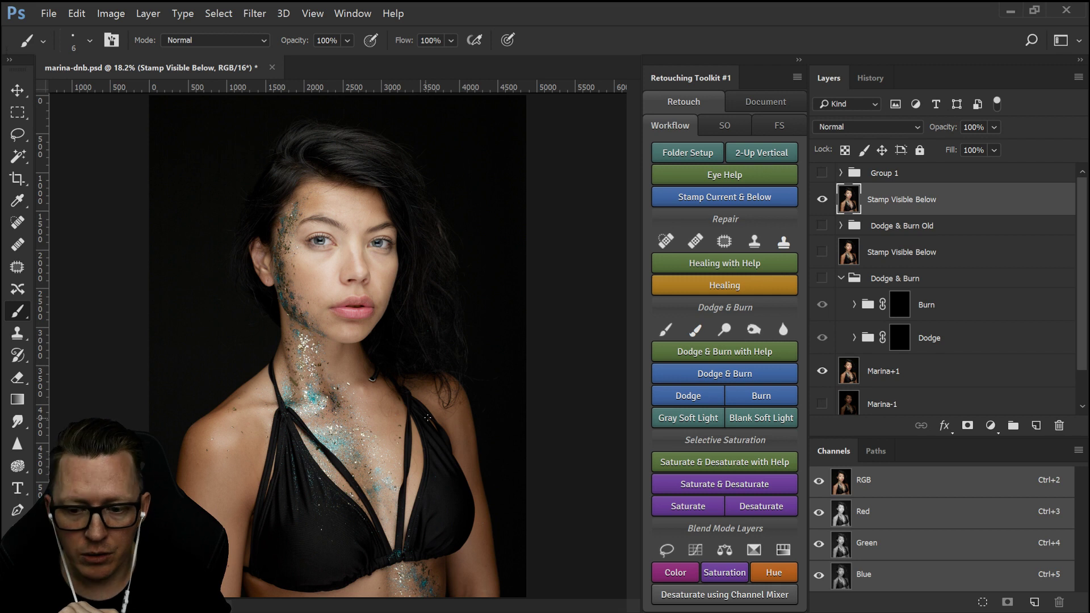
- Flip the upper stamp snapshot on and off to compare, leaving it hidden
{"action": "left_click", "coordinate": [822, 199]}
{"action": "left_click", "coordinate": [822, 199]}
{"action": "left_click", "coordinate": [823, 200]}
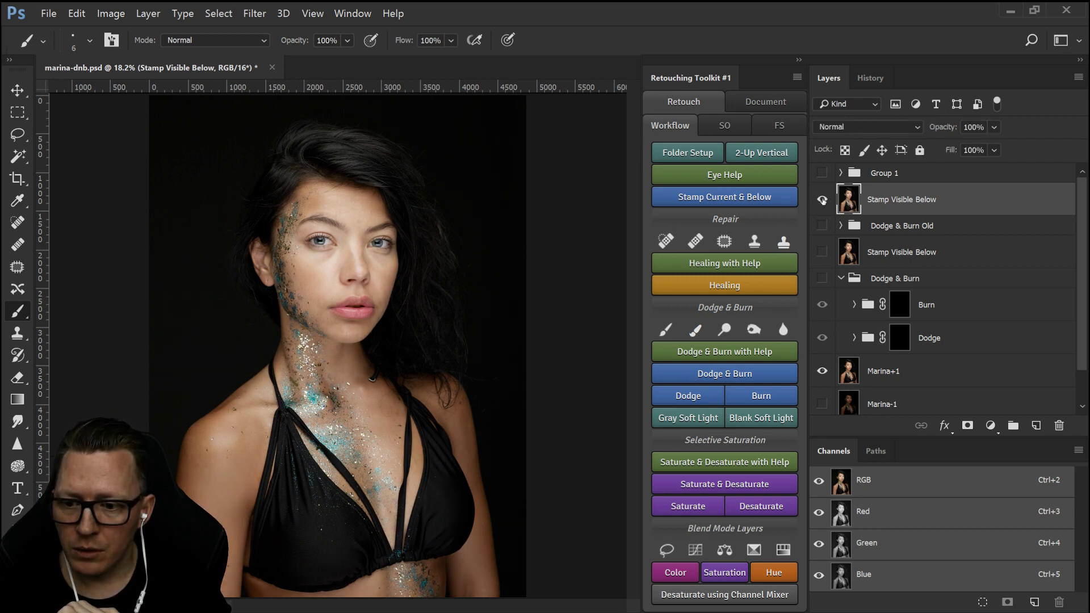
{"action": "left_click", "coordinate": [822, 199]}
{"action": "left_click", "coordinate": [822, 199]}
{"action": "left_click", "coordinate": [822, 199]}
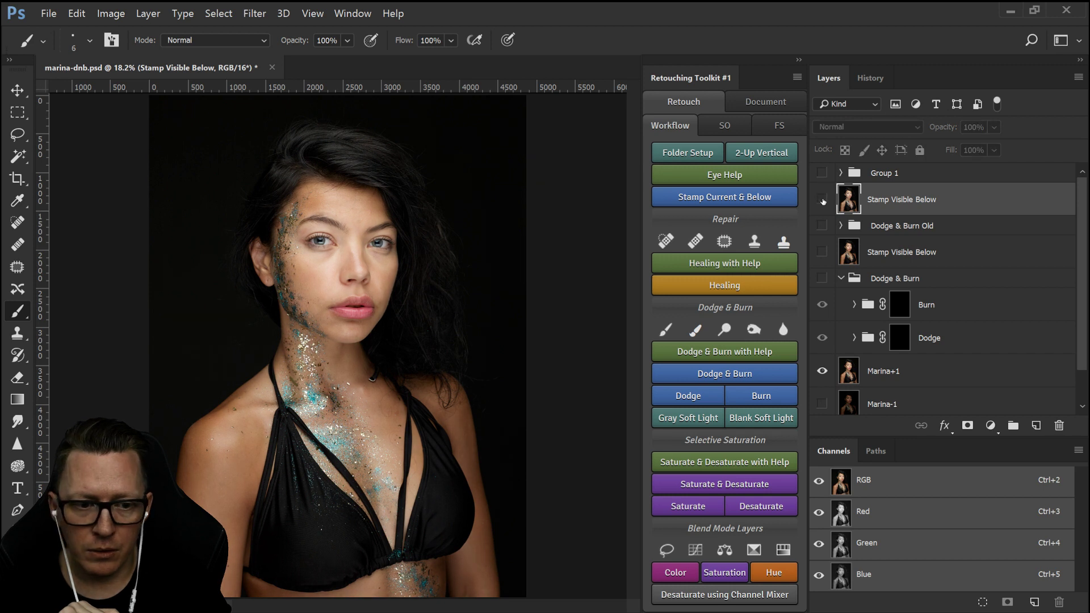
{"action": "left_click", "coordinate": [822, 200]}
{"action": "left_click", "coordinate": [822, 199]}
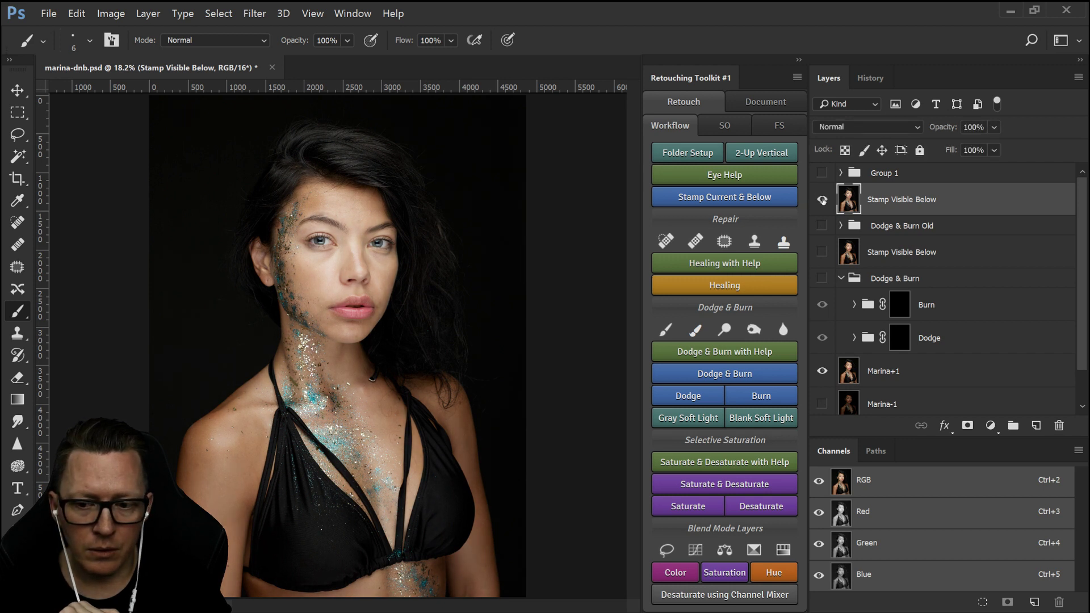
{"action": "left_click", "coordinate": [822, 199]}
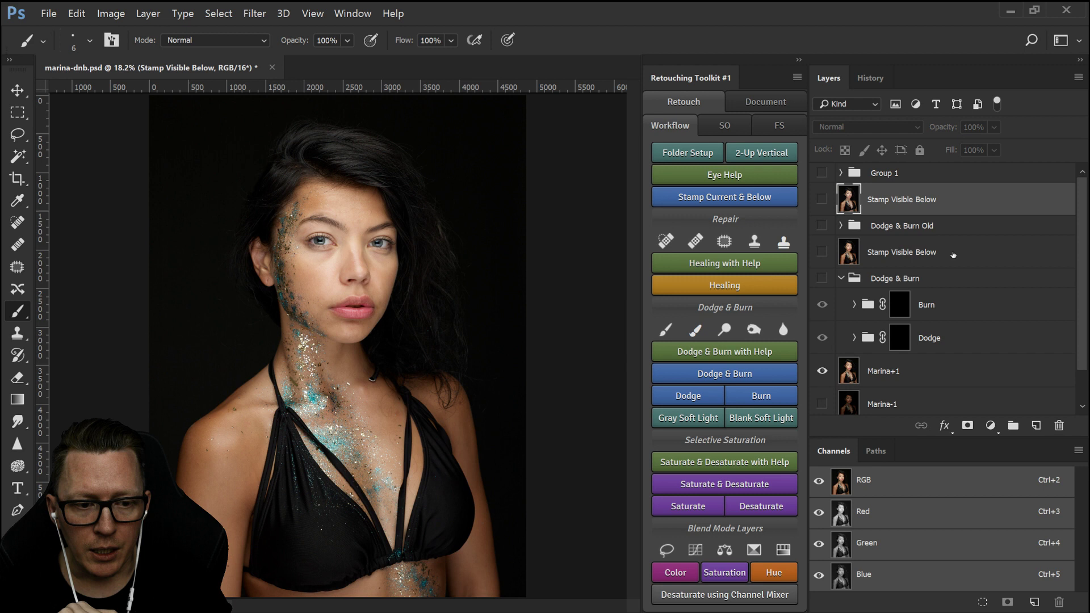
- Hide the lower Stamp Visible Below layer and select both stamp layers
{"action": "left_click", "coordinate": [822, 252]}
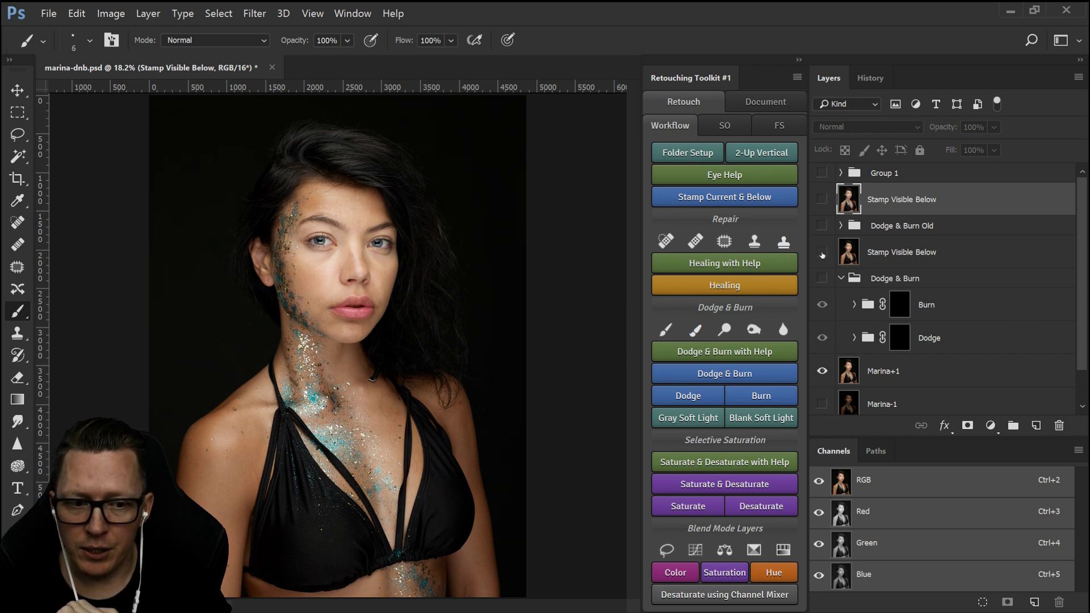
{"action": "left_click", "coordinate": [822, 253]}
{"action": "left_click", "coordinate": [822, 252]}
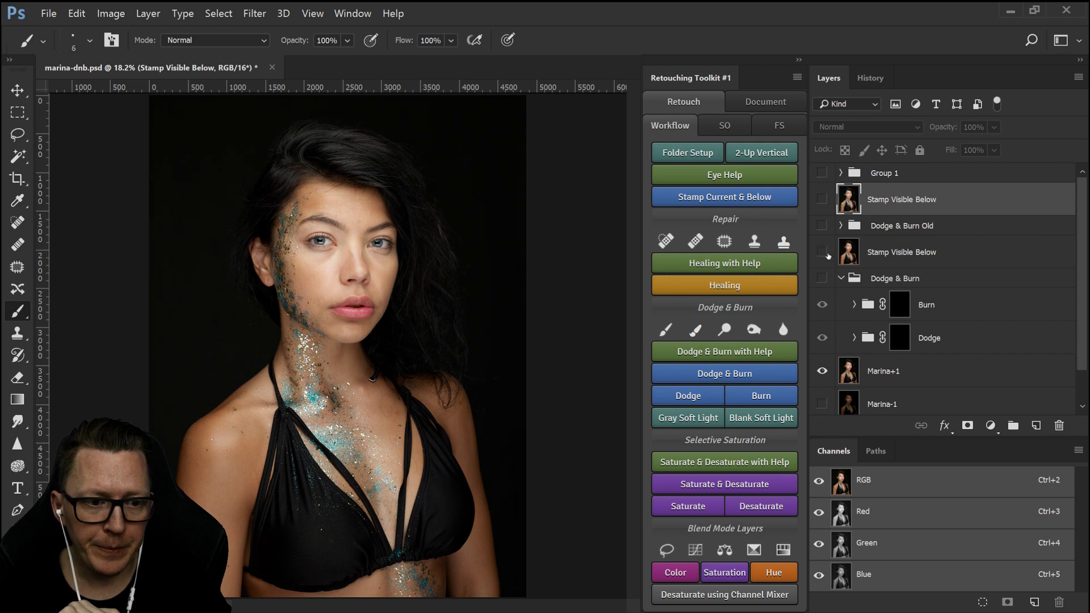
{"action": "left_click", "coordinate": [903, 253]}
{"action": "left_click", "coordinate": [926, 202], "text": "ctrl"}
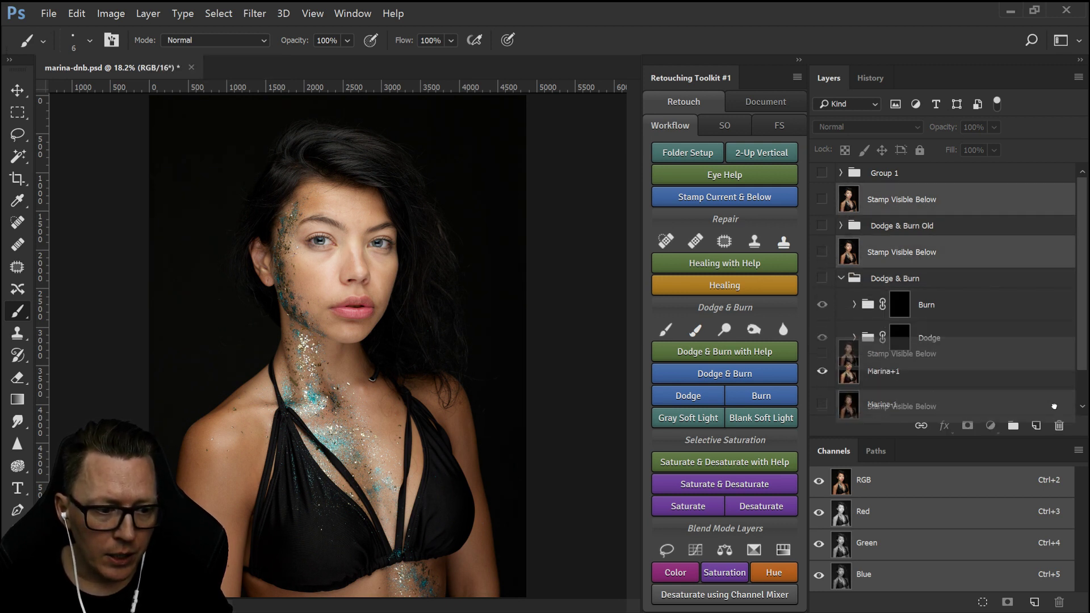
- Delete both stamp layers, hide Marina+1 and select Marina-0
{"action": "key", "text": "Delete"}
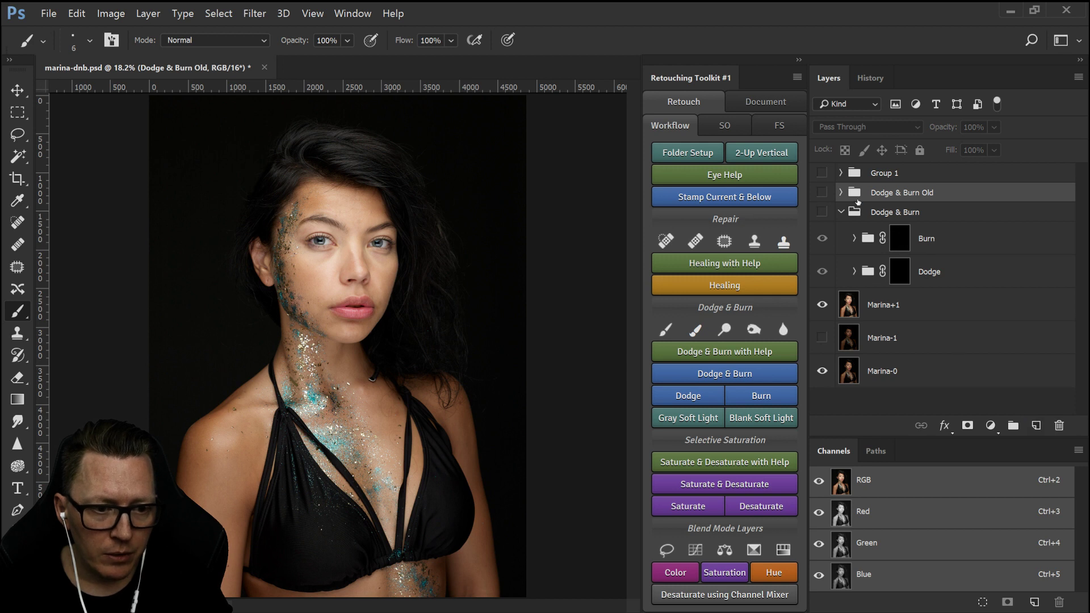
{"action": "left_click", "coordinate": [841, 192]}
{"action": "left_click", "coordinate": [900, 303]}
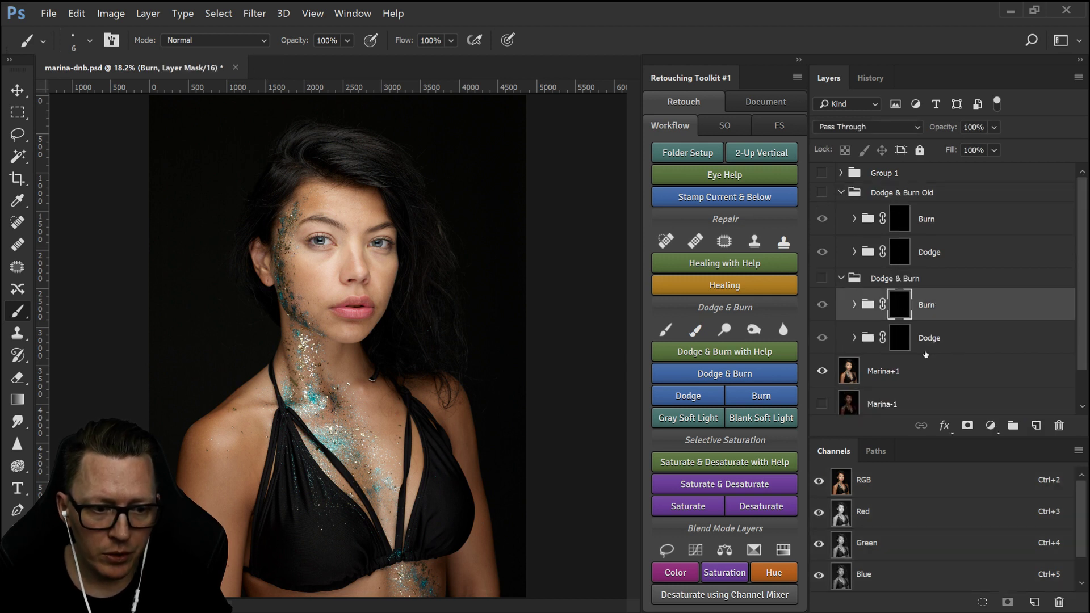
{"action": "left_click", "coordinate": [822, 371]}
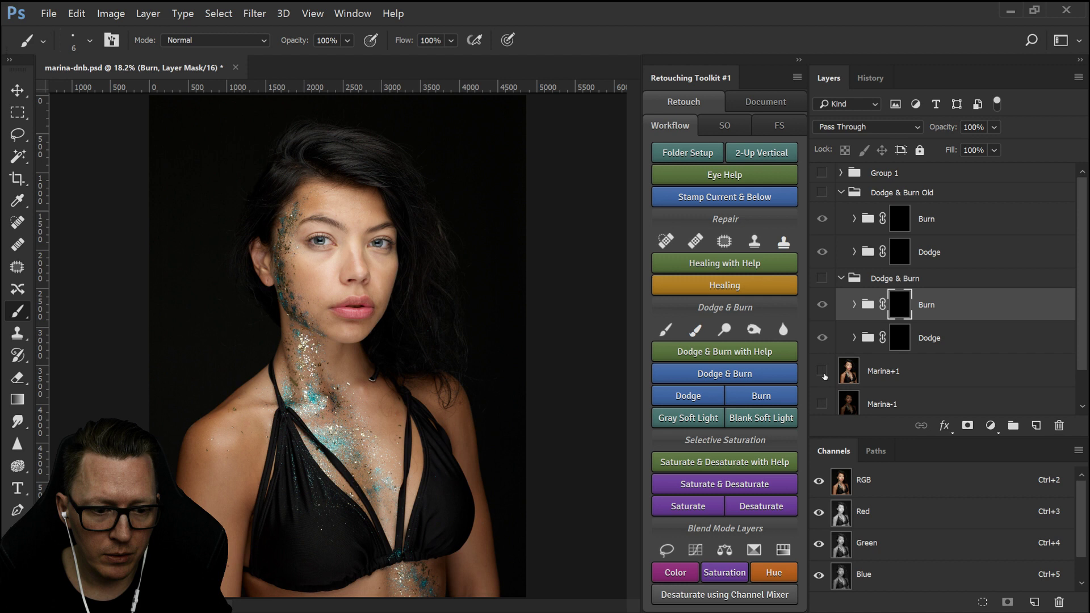
{"action": "scroll", "coordinate": [925, 359], "scroll_direction": "down", "scroll_amount": 1}
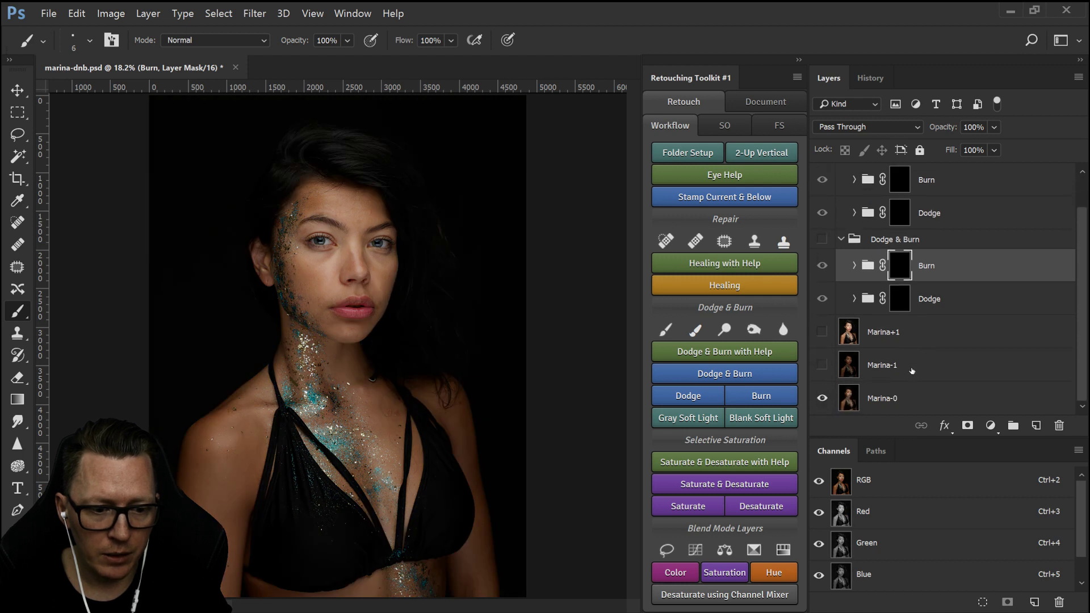
{"action": "left_click", "coordinate": [882, 399]}
- Invert the new Burn mask to white, show Dodge & Burn, and stamp the visible image
{"action": "left_click", "coordinate": [903, 271]}
{"action": "key", "text": "ctrl+i"}
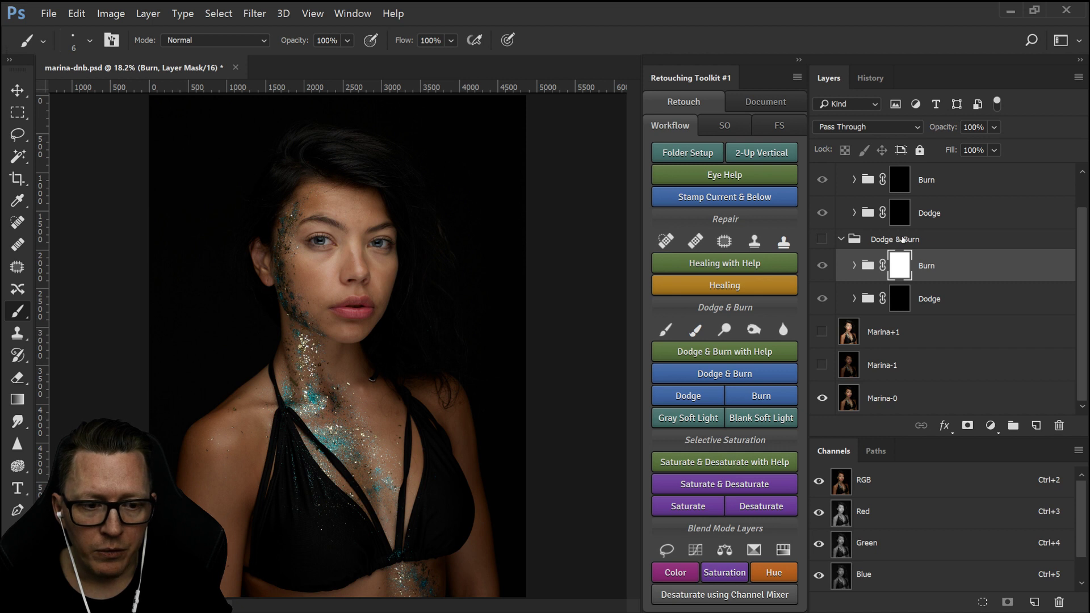
{"action": "left_click", "coordinate": [821, 239]}
{"action": "left_click", "coordinate": [911, 244]}
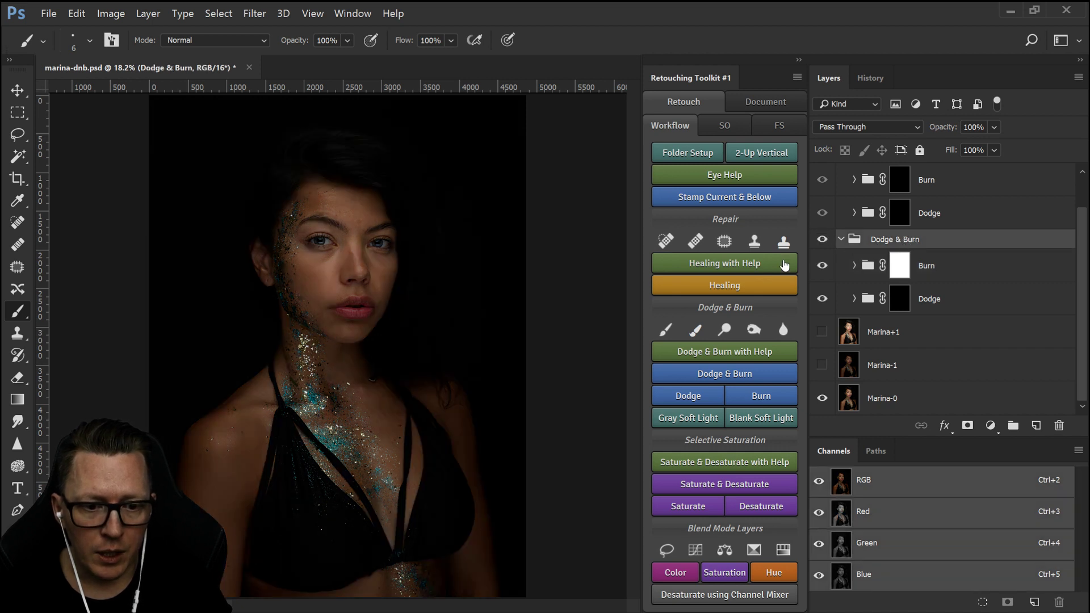
{"action": "left_click", "coordinate": [731, 209]}
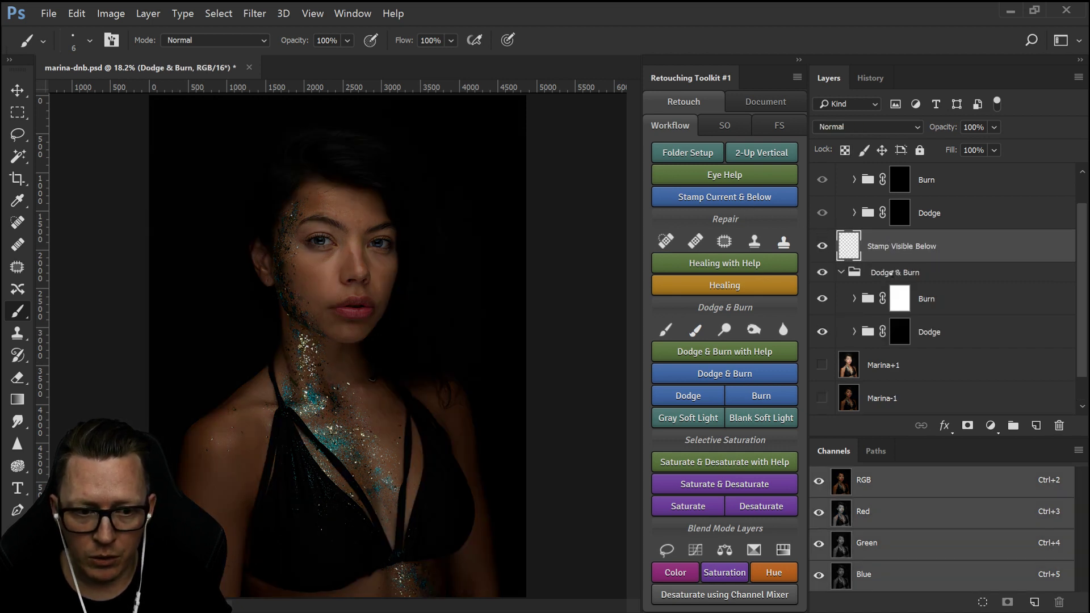
- Invert the Burn mask back to black, hide Dodge & Burn, and show Marina-1
{"action": "left_click", "coordinate": [899, 301]}
{"action": "key", "text": "ctrl+i"}
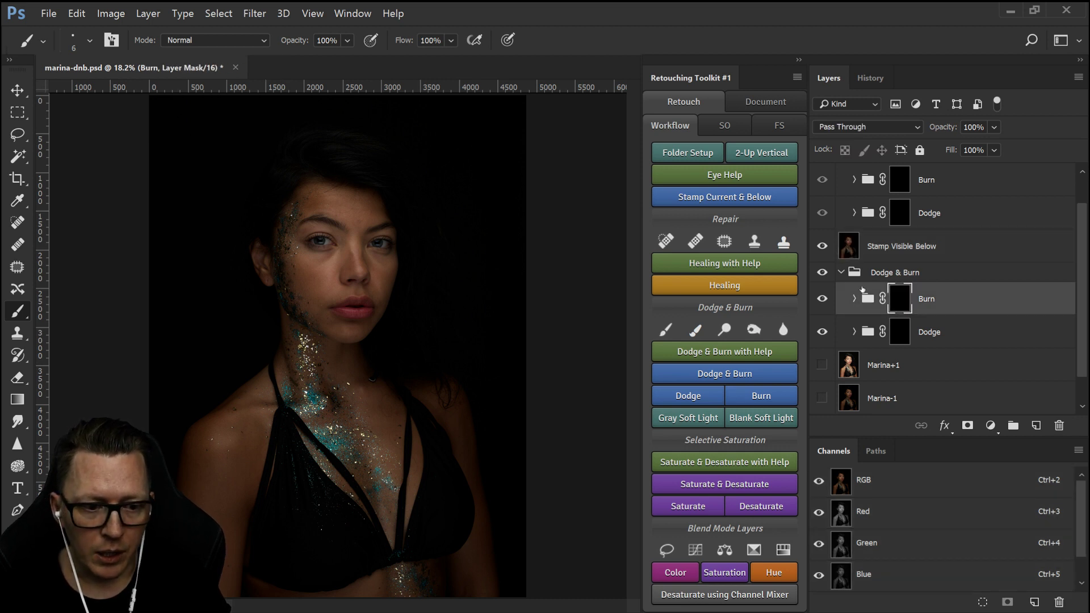
{"action": "left_click", "coordinate": [824, 273]}
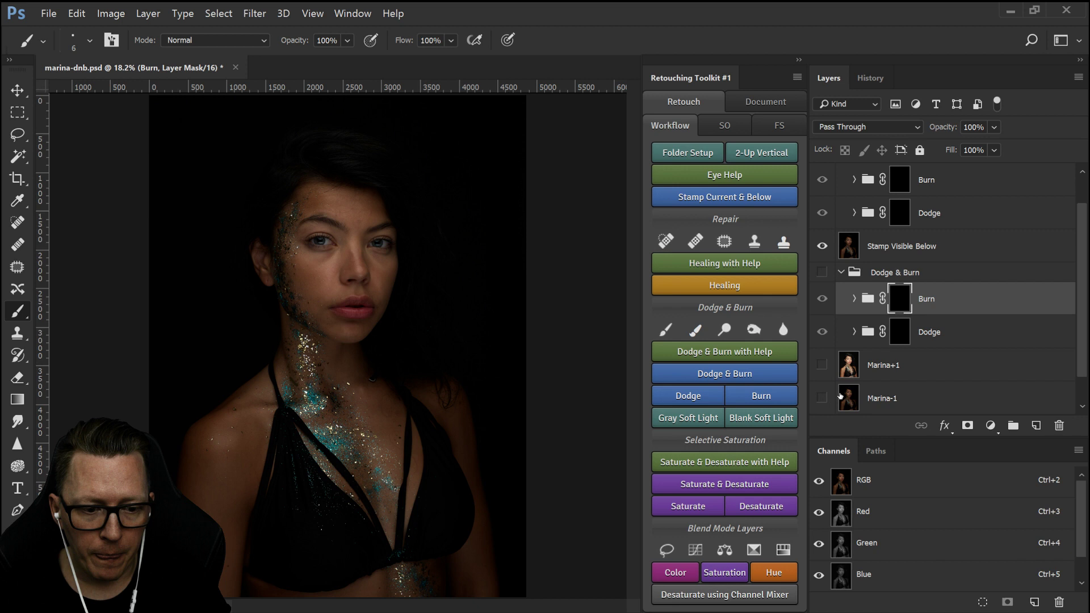
{"action": "left_click", "coordinate": [823, 399]}
{"action": "left_click", "coordinate": [902, 403]}
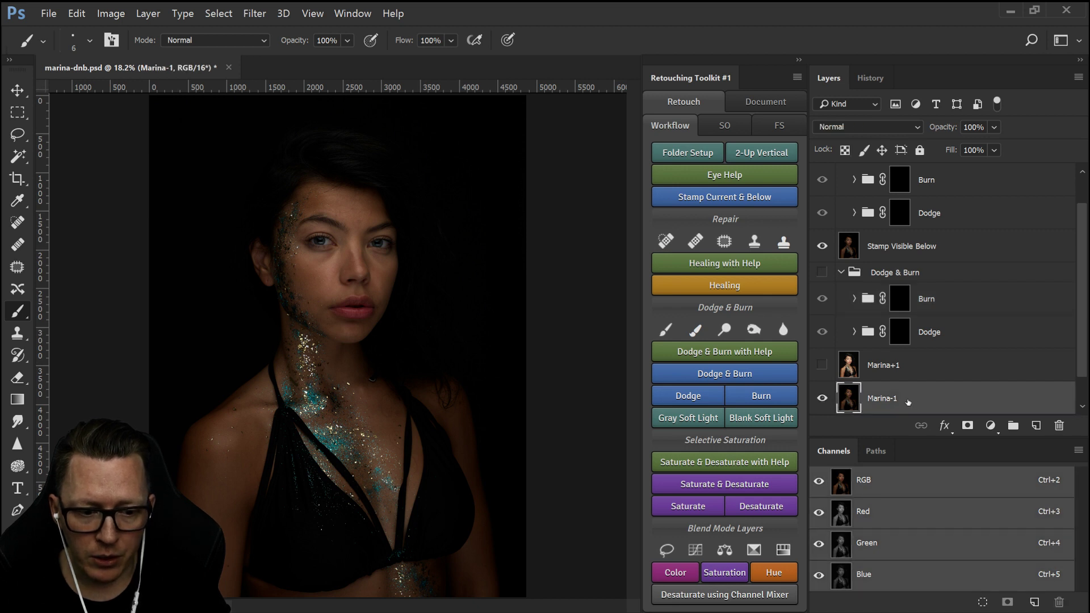
{"action": "left_click", "coordinate": [822, 248]}
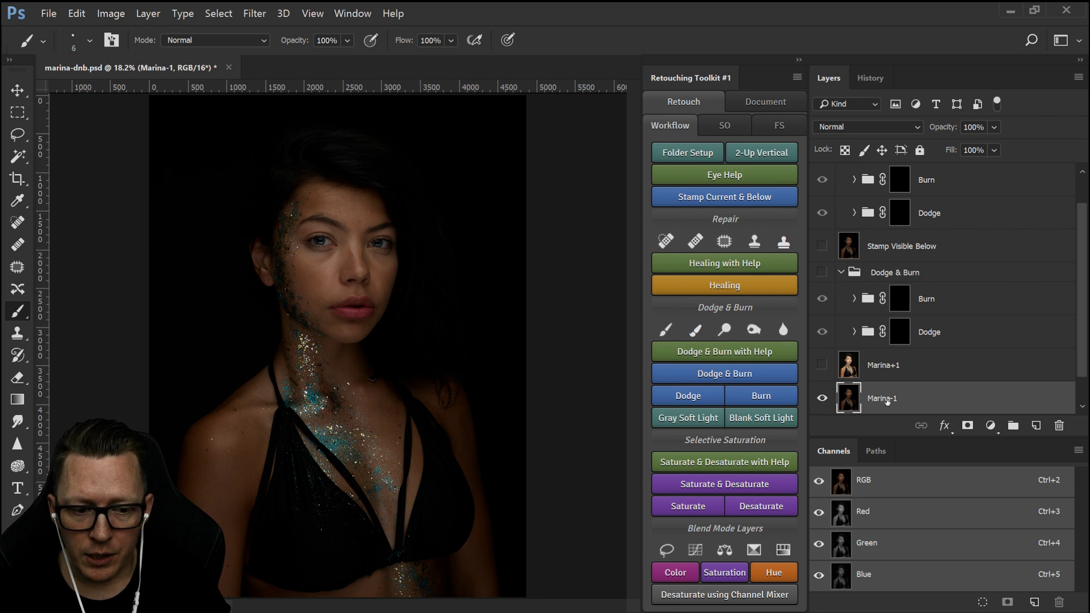
{"action": "scroll", "coordinate": [887, 402], "scroll_direction": "down", "scroll_amount": 1}
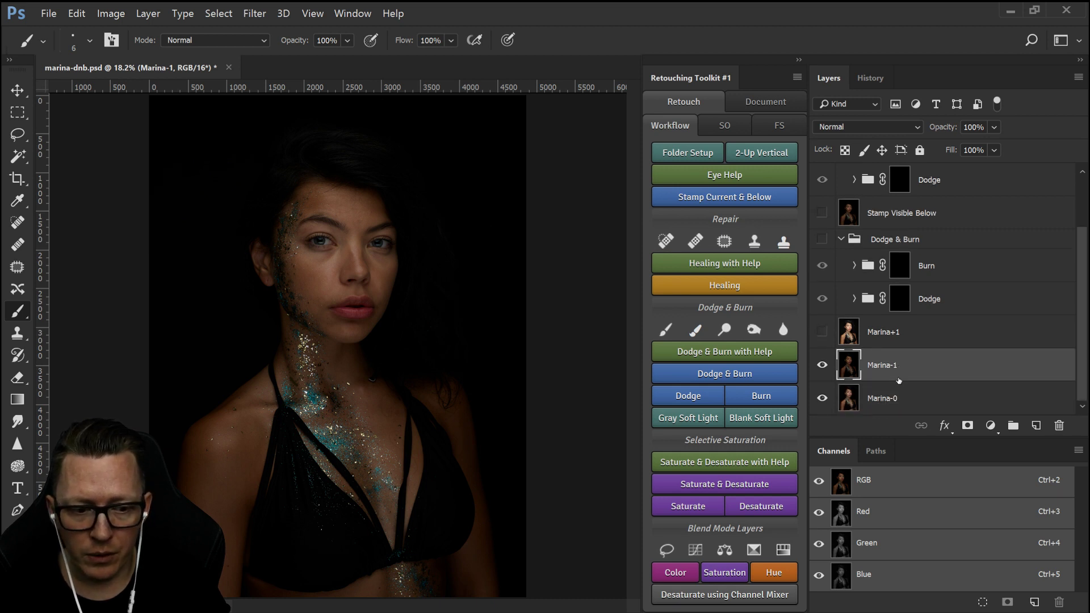
{"action": "left_click", "coordinate": [823, 214]}
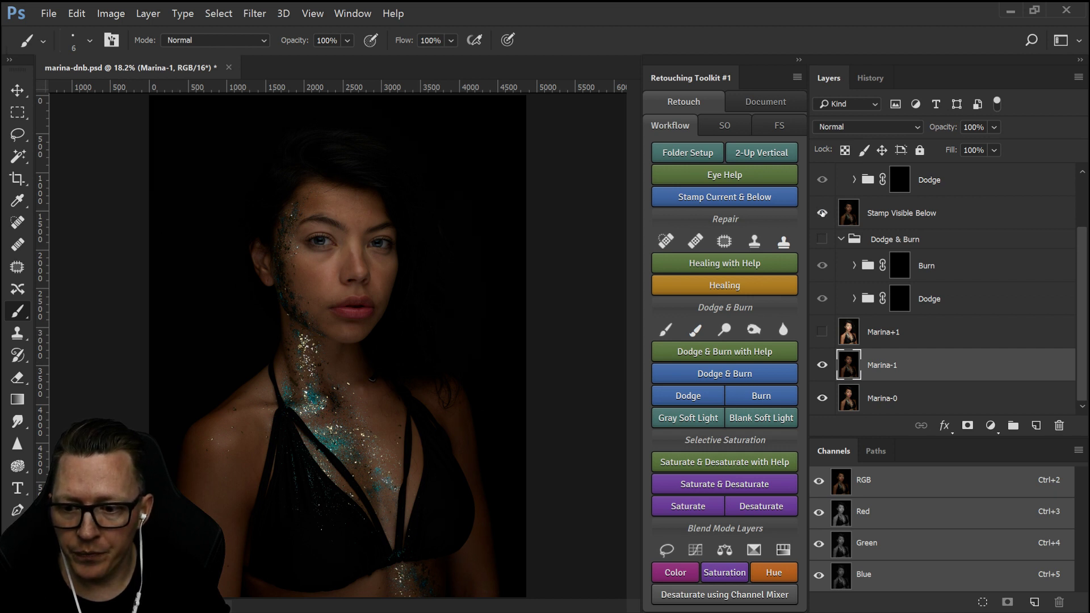
{"action": "left_click", "coordinate": [822, 213]}
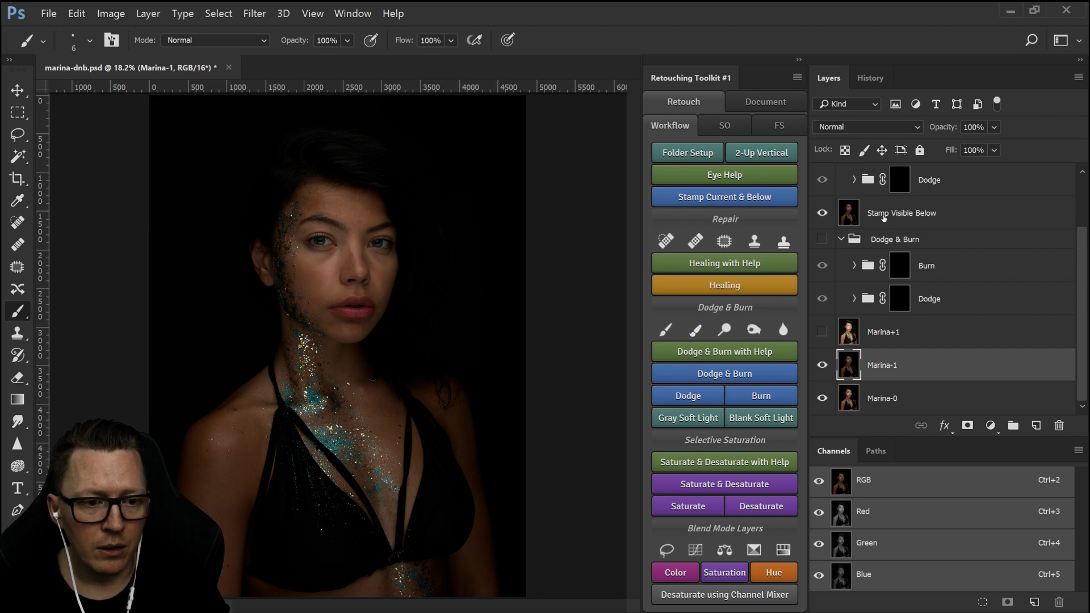
- Hide the stamp layer, invert the old Burn mask to white, and hide Marina-1
{"action": "scroll", "coordinate": [926, 253], "scroll_direction": "up", "scroll_amount": 3}
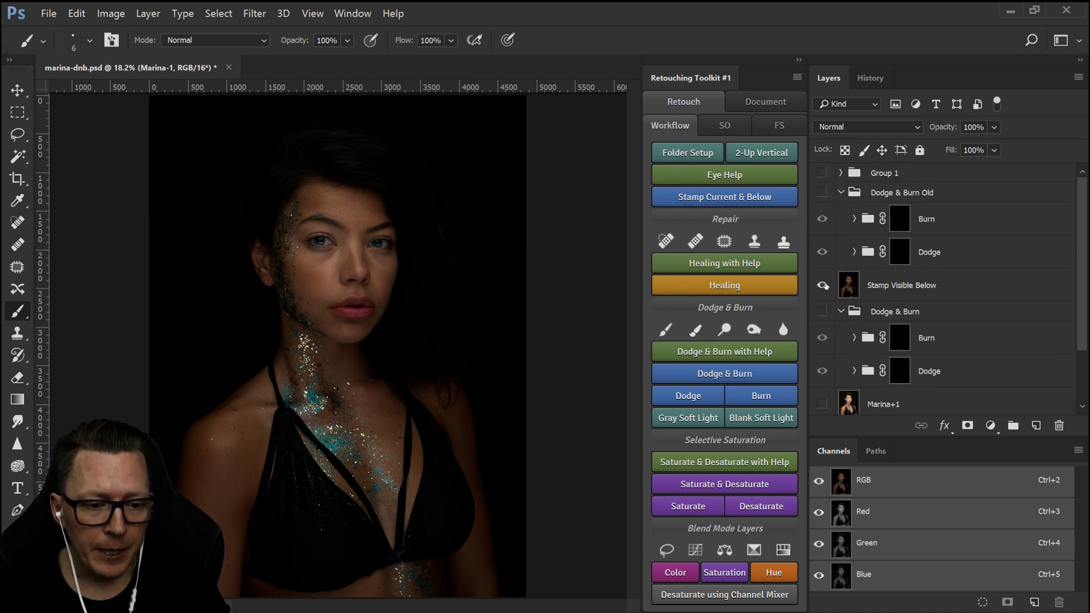
{"action": "left_click", "coordinate": [822, 285]}
{"action": "left_click", "coordinate": [899, 221]}
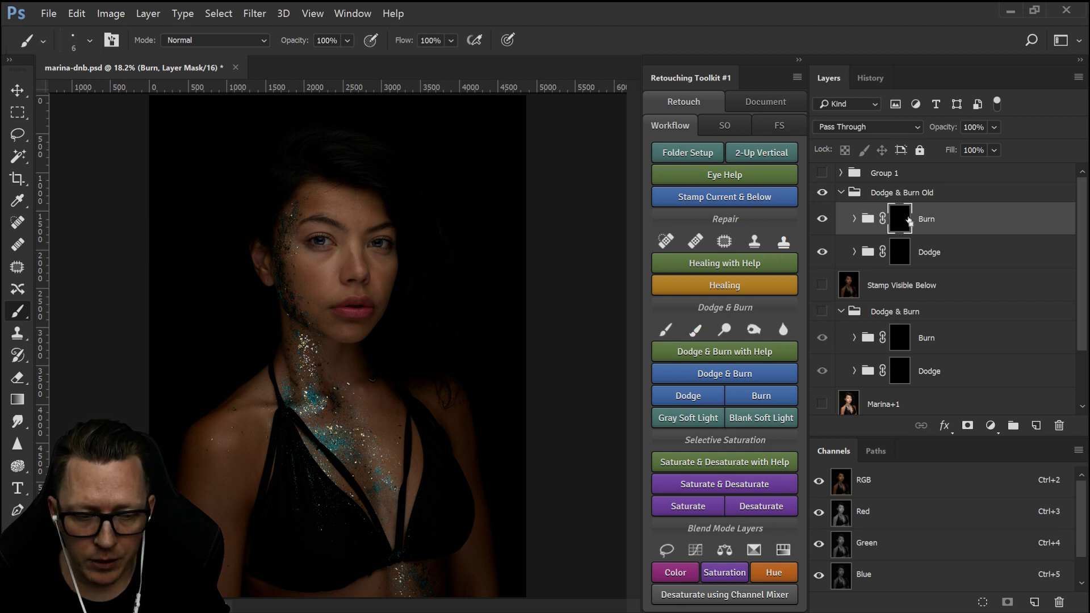
{"action": "key", "text": "ctrl+i"}
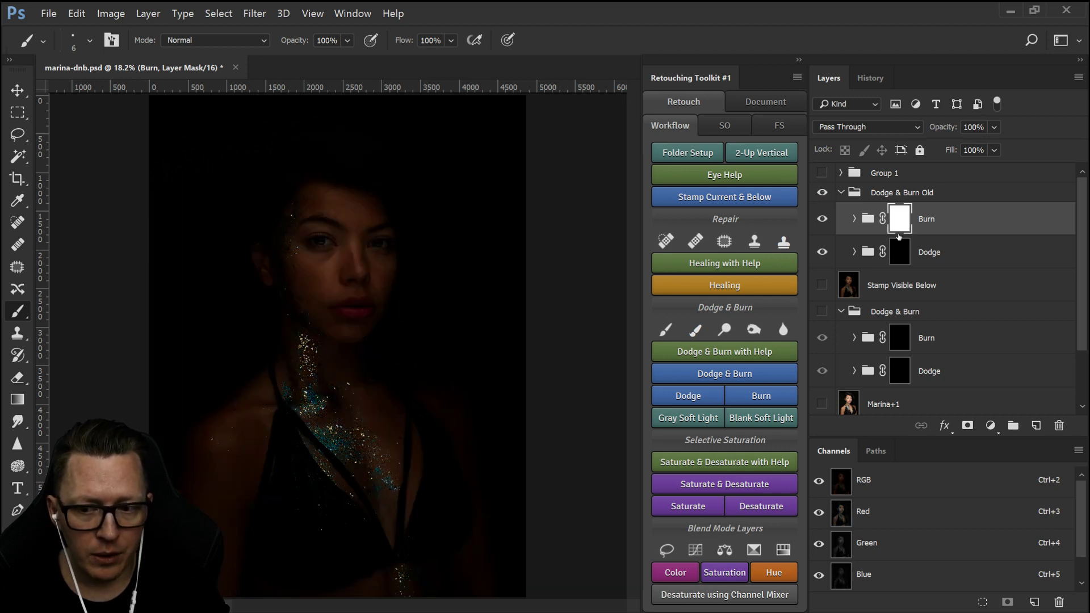
{"action": "scroll", "coordinate": [908, 284], "scroll_direction": "down", "scroll_amount": 3}
{"action": "left_click", "coordinate": [823, 367]}
{"action": "scroll", "coordinate": [914, 311], "scroll_direction": "up", "scroll_amount": 3}
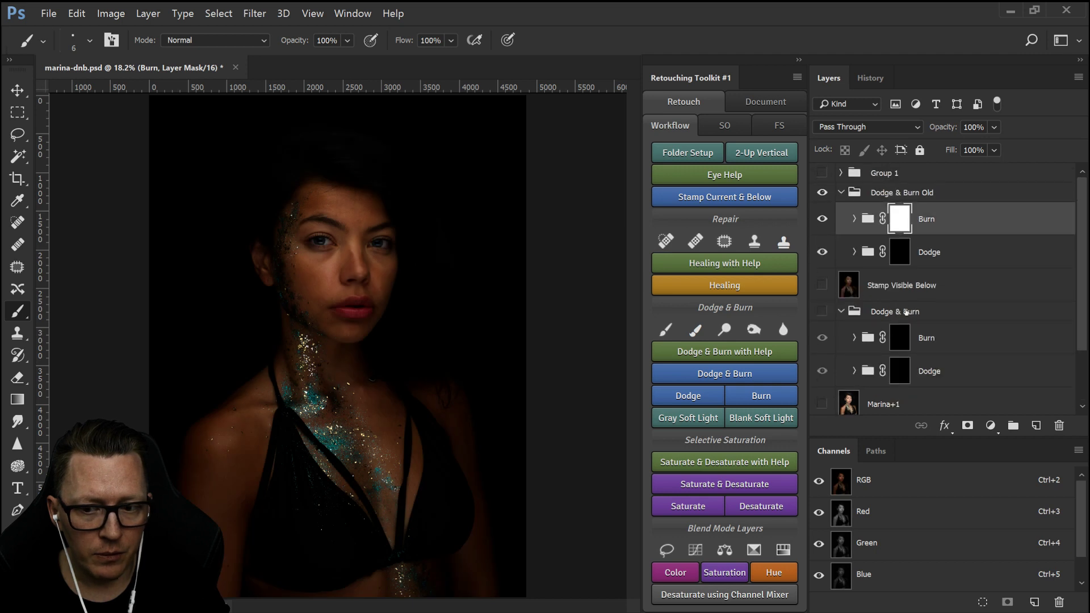
{"action": "scroll", "coordinate": [906, 327], "scroll_direction": "down", "scroll_amount": 3}
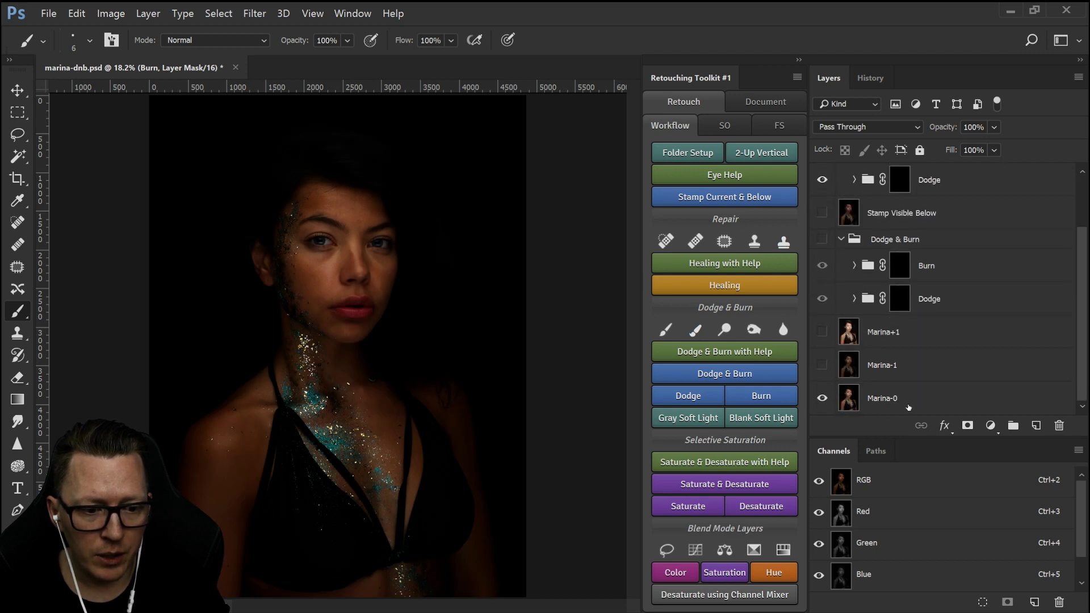
{"action": "scroll", "coordinate": [854, 377], "scroll_direction": "up", "scroll_amount": 3}
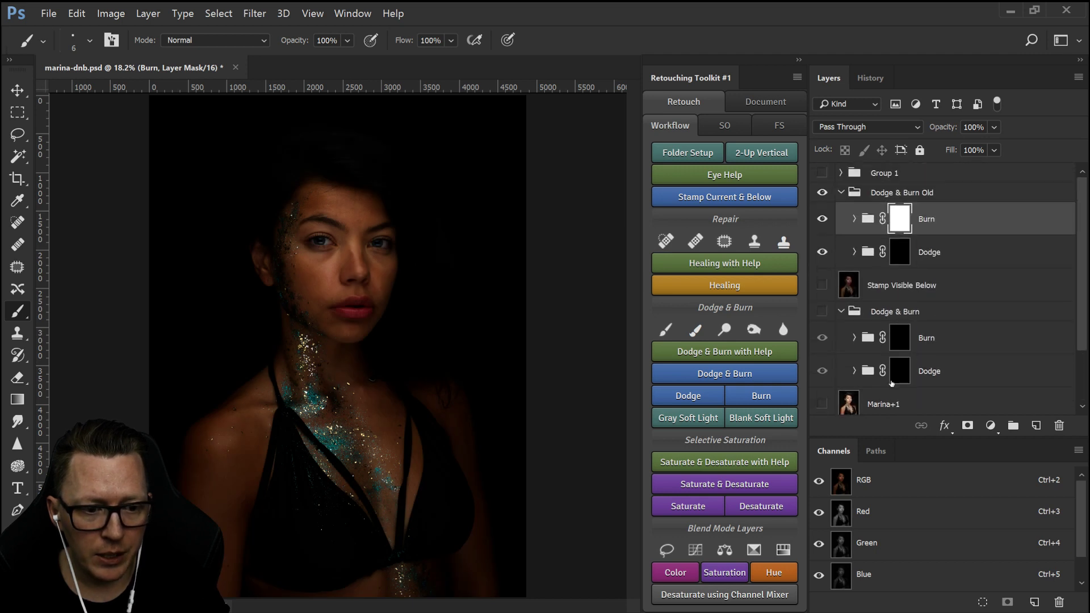
- Stamp the old group's full burn, restore its Burn mask to black, and hide Dodge & Burn Old
{"action": "left_click", "coordinate": [909, 194]}
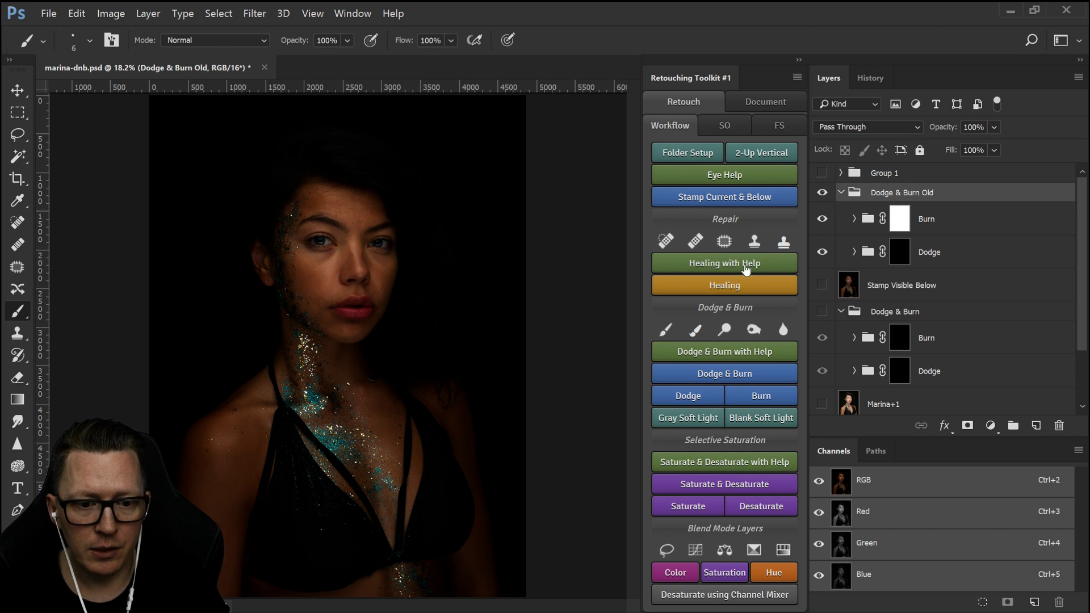
{"action": "left_click", "coordinate": [730, 199]}
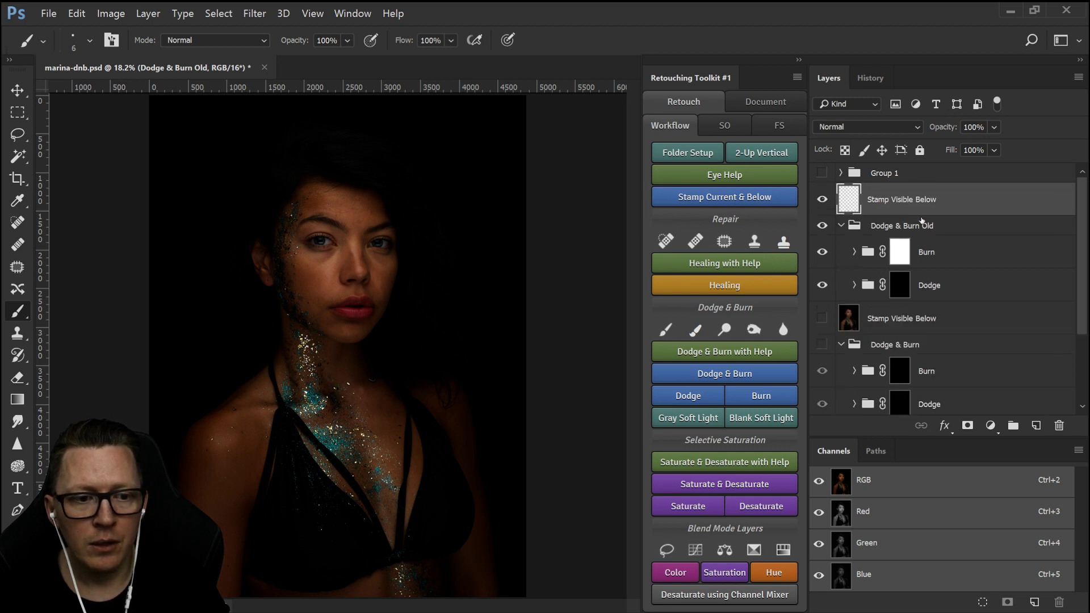
{"action": "left_click", "coordinate": [902, 260]}
{"action": "key", "text": "ctrl+i"}
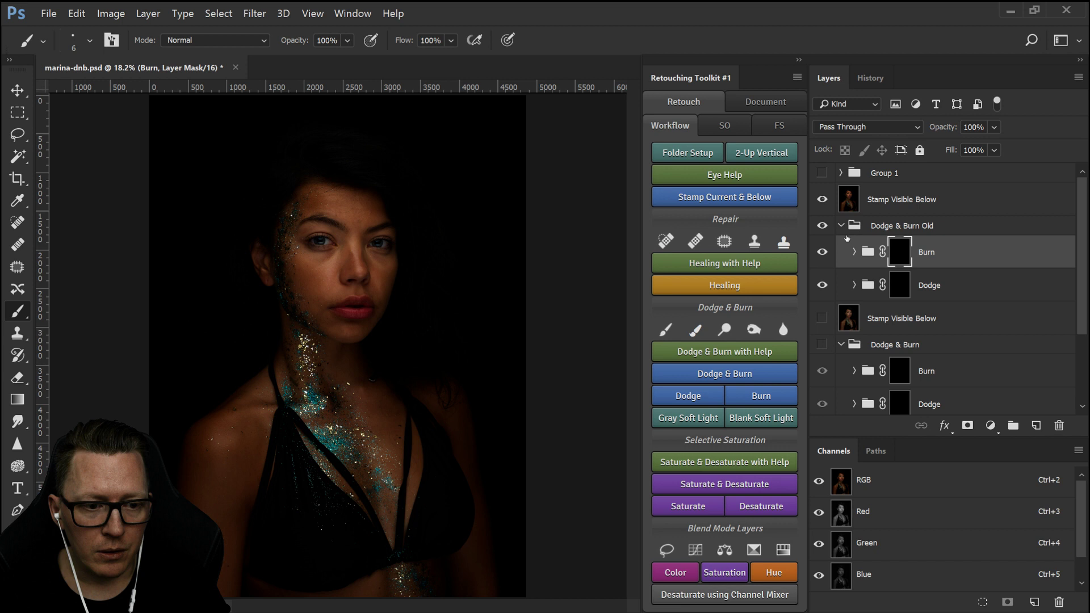
{"action": "left_click", "coordinate": [823, 226]}
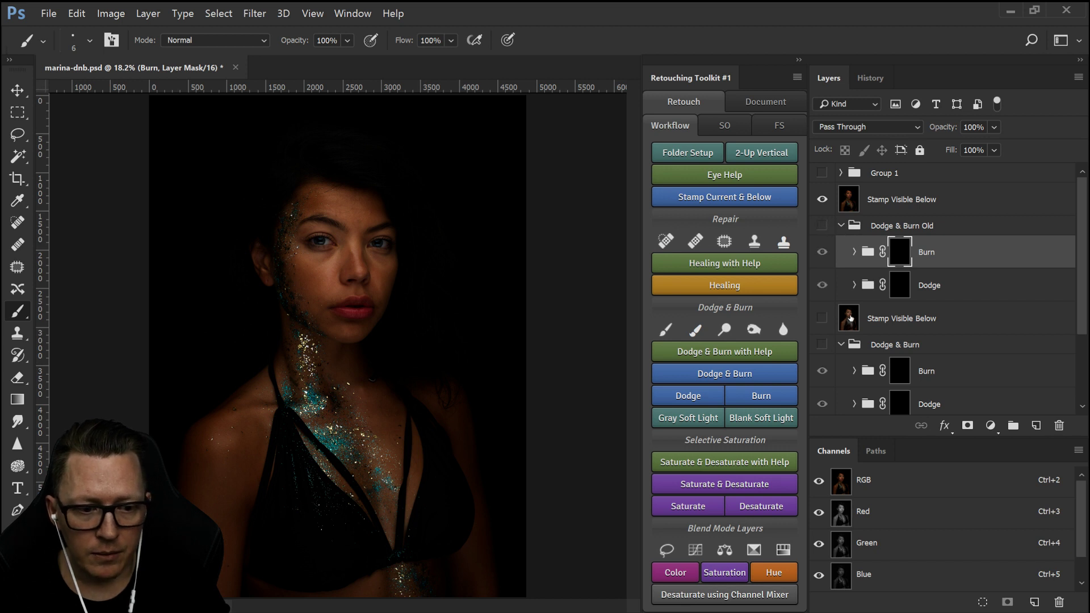
- Make the Marina-1 layer active
{"action": "scroll", "coordinate": [850, 318], "scroll_direction": "down", "scroll_amount": 3}
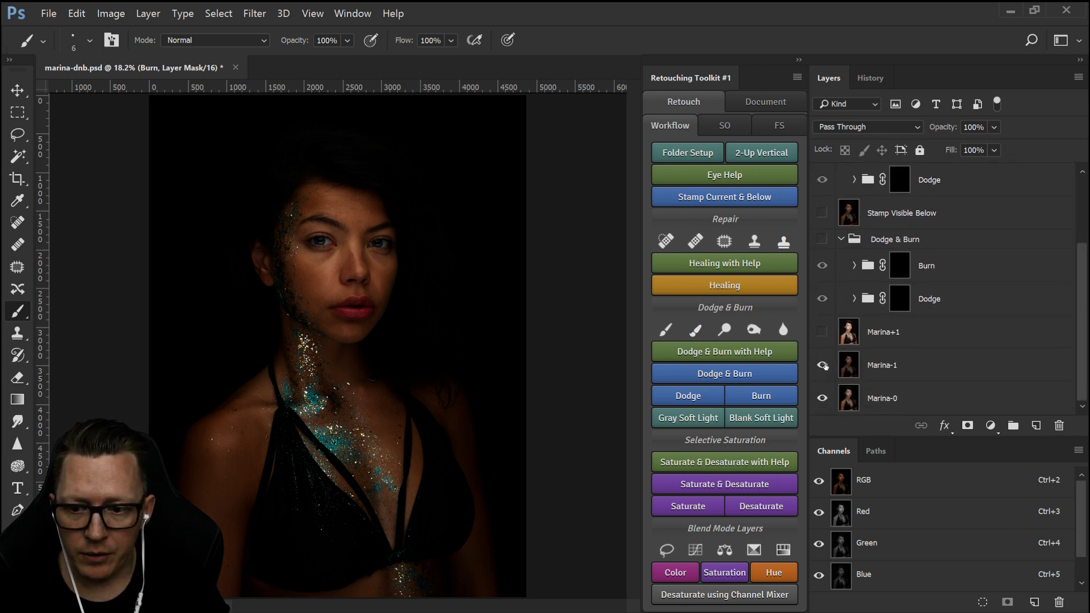
{"action": "scroll", "coordinate": [835, 363], "scroll_direction": "up", "scroll_amount": 3}
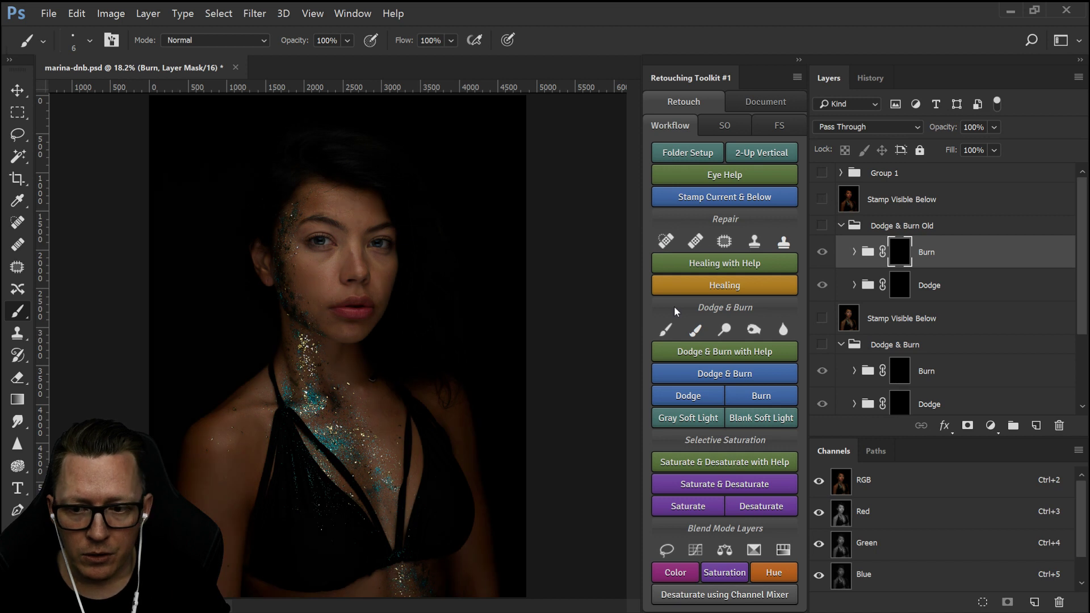
{"action": "scroll", "coordinate": [883, 388], "scroll_direction": "down", "scroll_amount": 3}
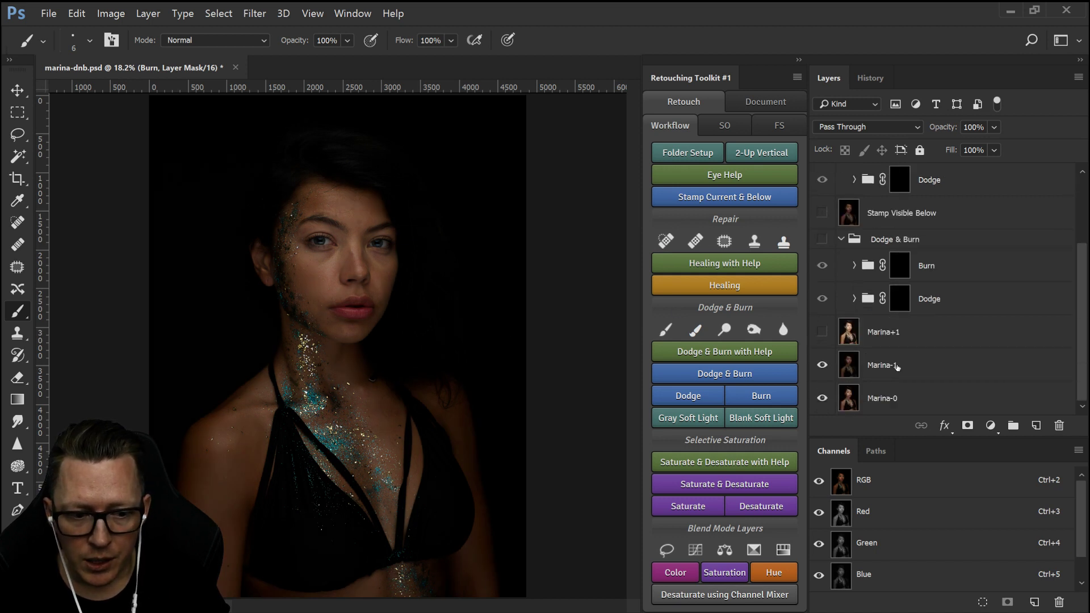
{"action": "left_click", "coordinate": [897, 368]}
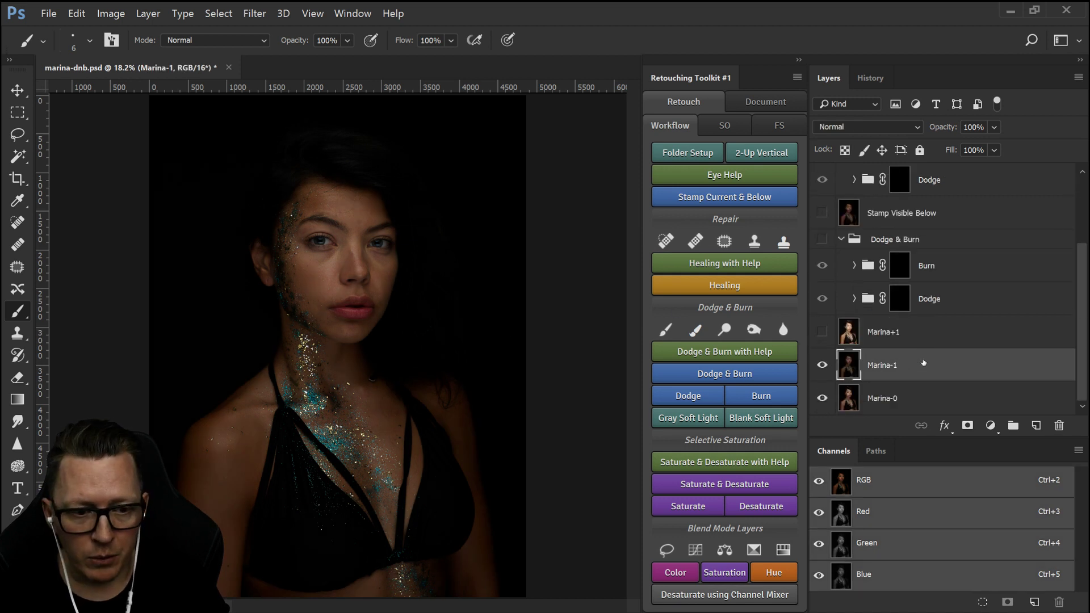
{"action": "scroll", "coordinate": [924, 363], "scroll_direction": "up", "scroll_amount": 3}
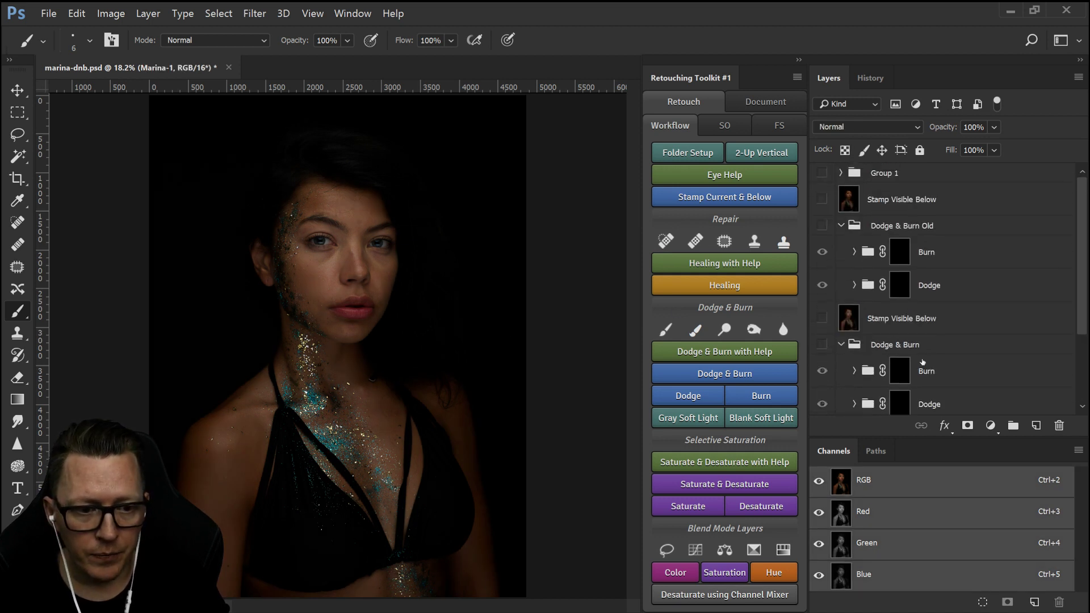
- Toggle the top Stamp Visible Below layer repeatedly to compare, leaving it hidden and selected
{"action": "left_click", "coordinate": [822, 199]}
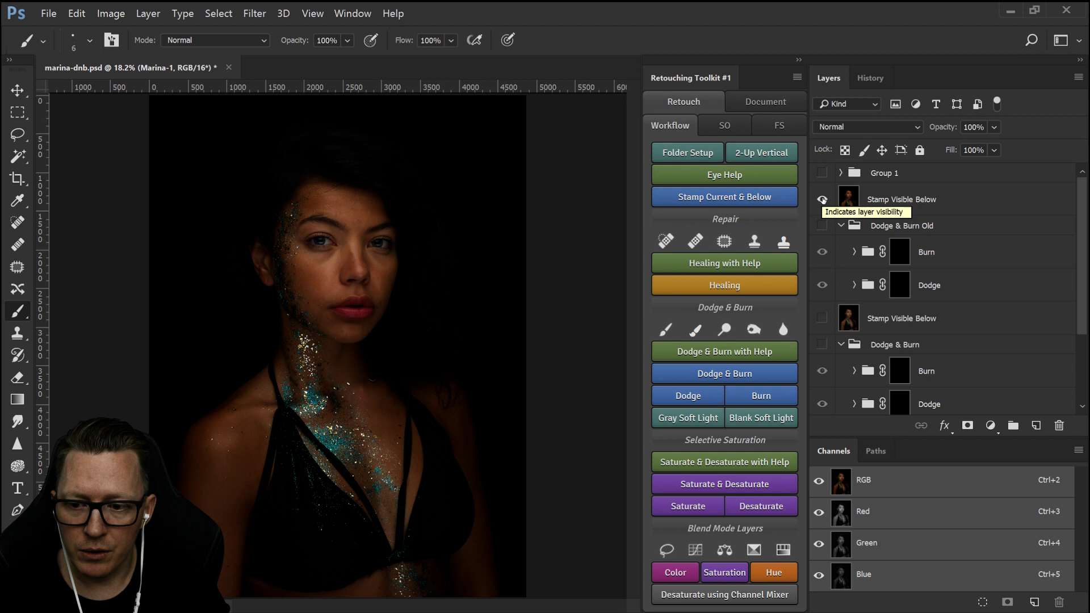
{"action": "left_click", "coordinate": [822, 199]}
{"action": "left_click", "coordinate": [822, 199]}
{"action": "left_click", "coordinate": [823, 200]}
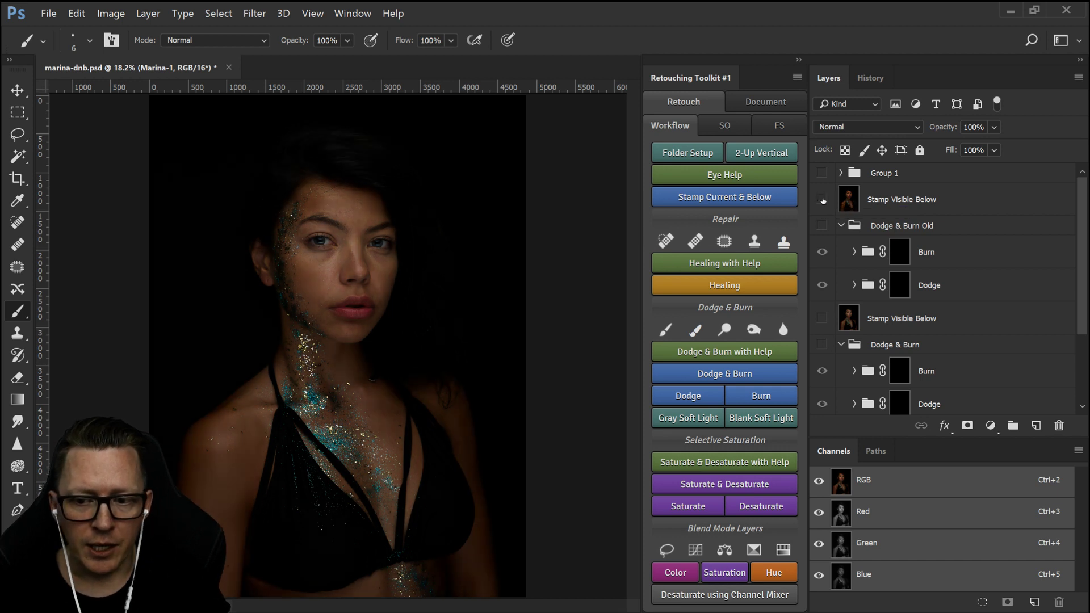
{"action": "left_click", "coordinate": [823, 199]}
{"action": "left_click", "coordinate": [823, 200]}
{"action": "left_click", "coordinate": [823, 200]}
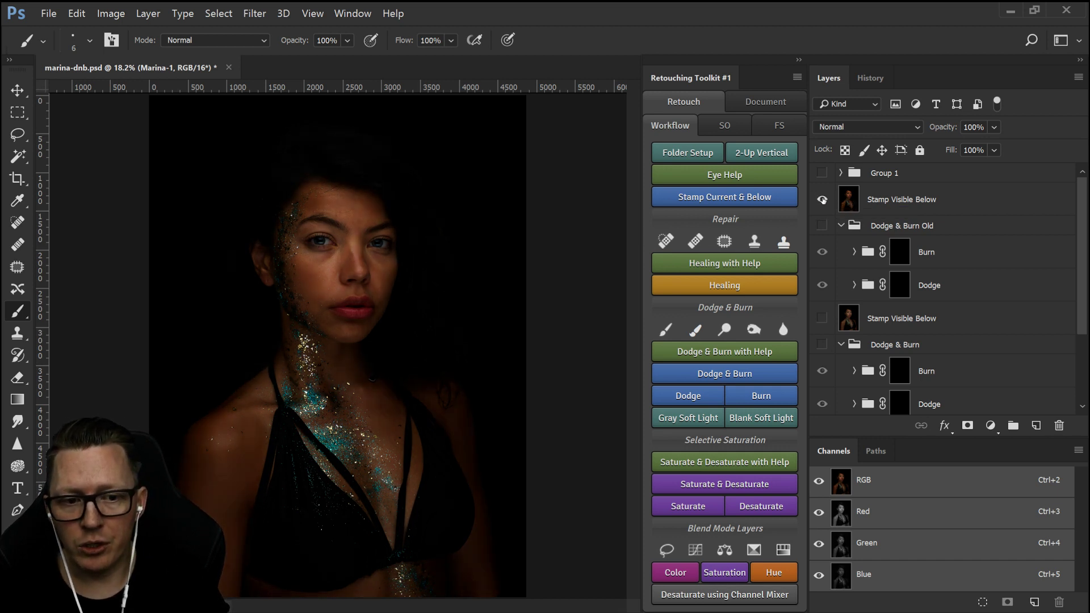
{"action": "left_click", "coordinate": [822, 199]}
{"action": "left_click", "coordinate": [823, 200]}
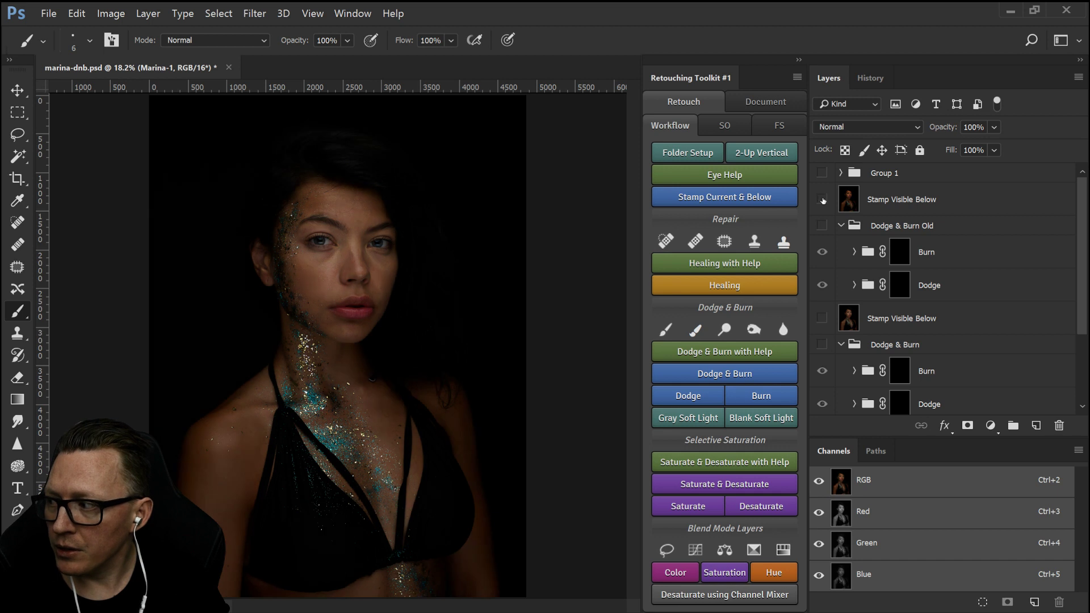
{"action": "left_click", "coordinate": [823, 200]}
{"action": "left_click", "coordinate": [823, 199]}
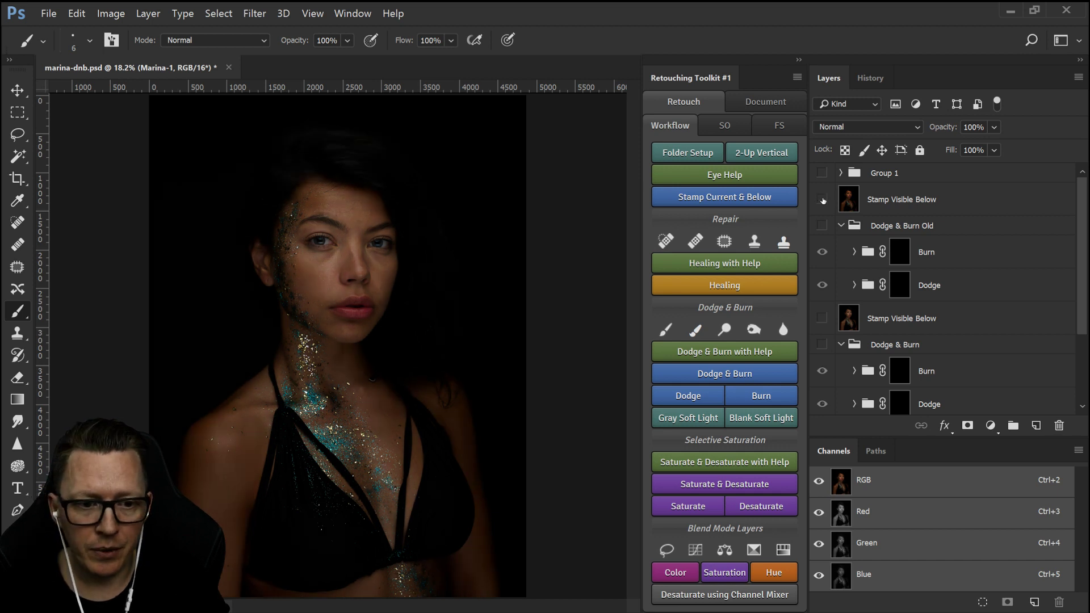
{"action": "left_click", "coordinate": [822, 200]}
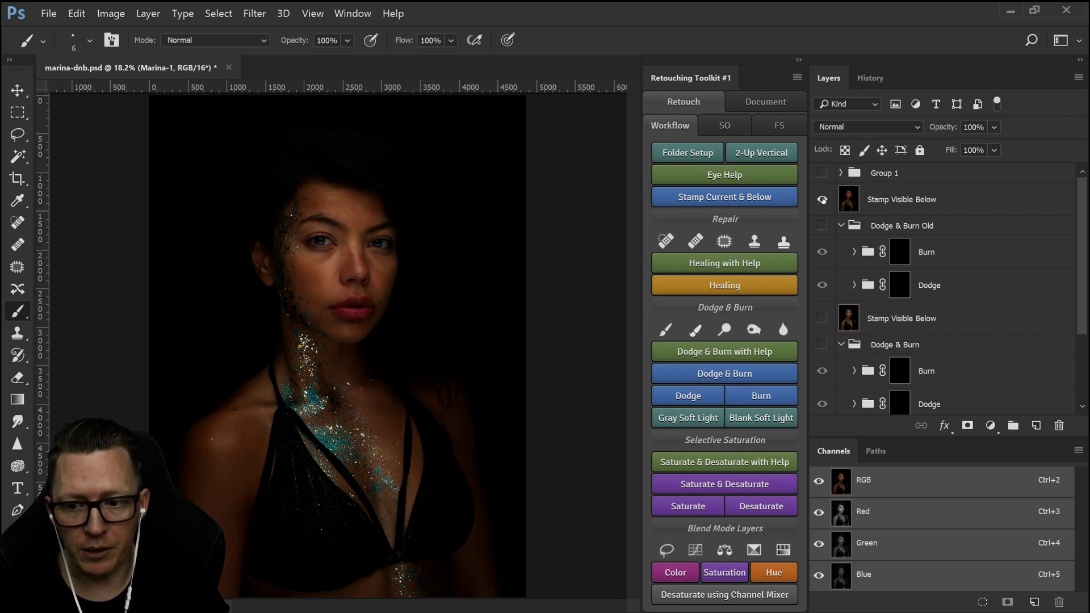
{"action": "left_click", "coordinate": [822, 199]}
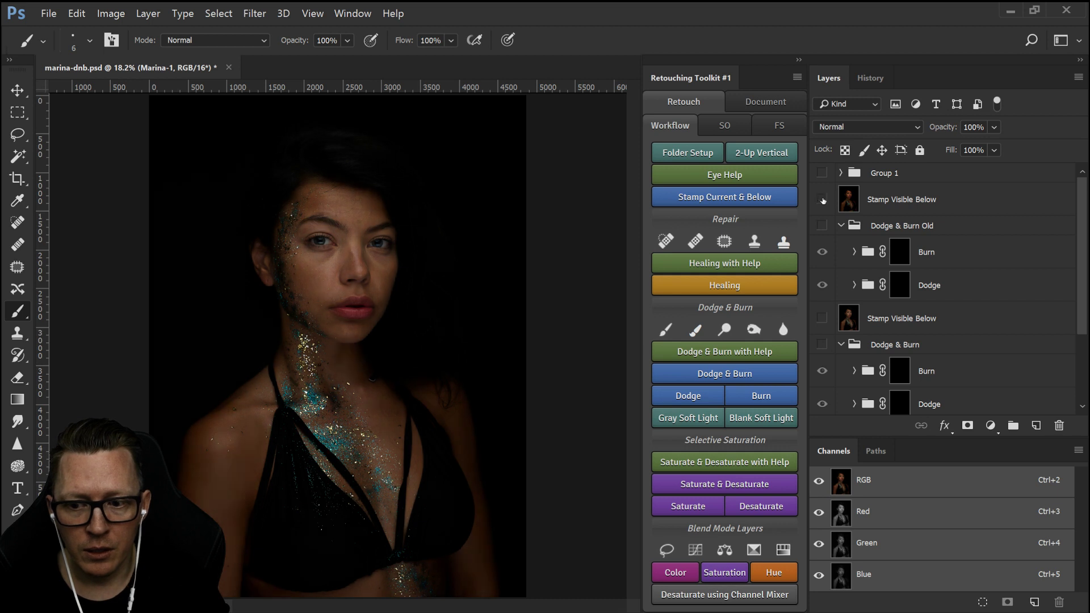
{"action": "left_click", "coordinate": [823, 200]}
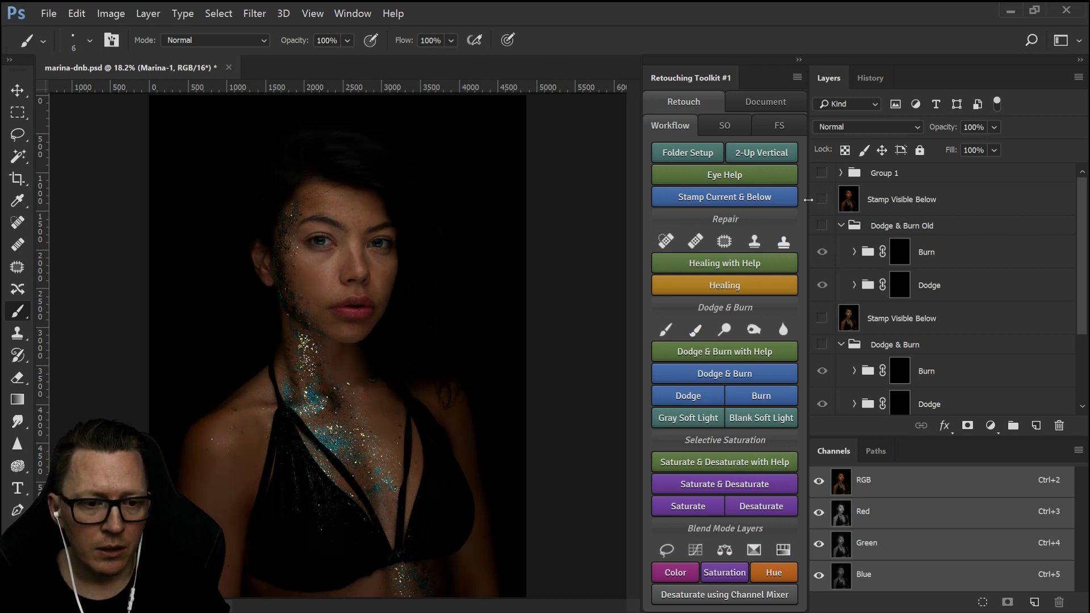
{"action": "left_click", "coordinate": [963, 198]}
- Delete both Stamp Visible Below layers and hide Marina-1
{"action": "left_click", "coordinate": [956, 328], "text": "ctrl"}
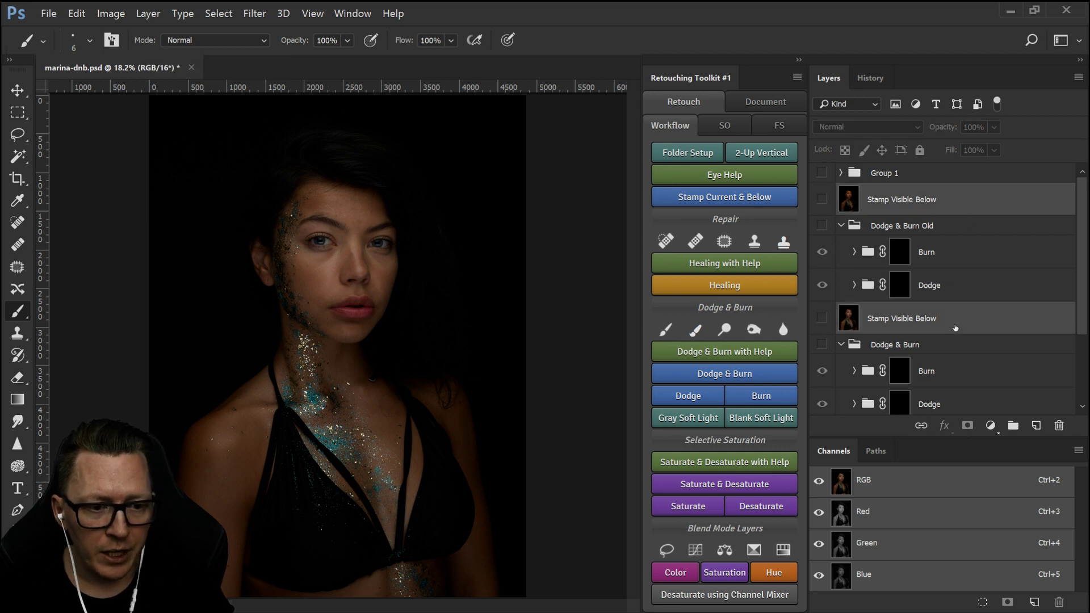
{"action": "key", "text": "Delete"}
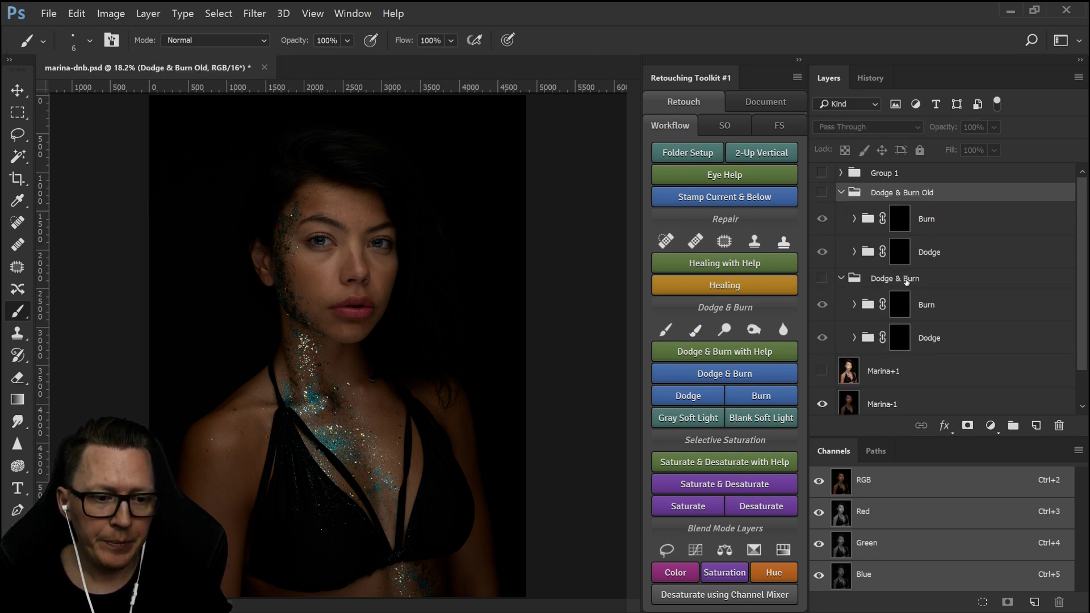
{"action": "scroll", "coordinate": [855, 253], "scroll_direction": "down", "scroll_amount": 2}
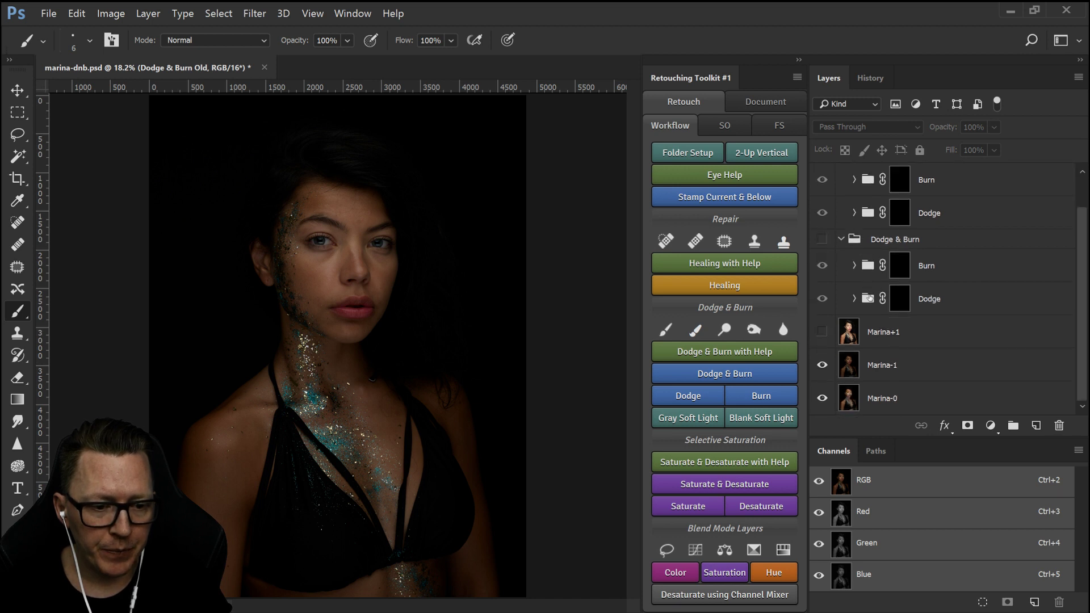
{"action": "left_click", "coordinate": [822, 365]}
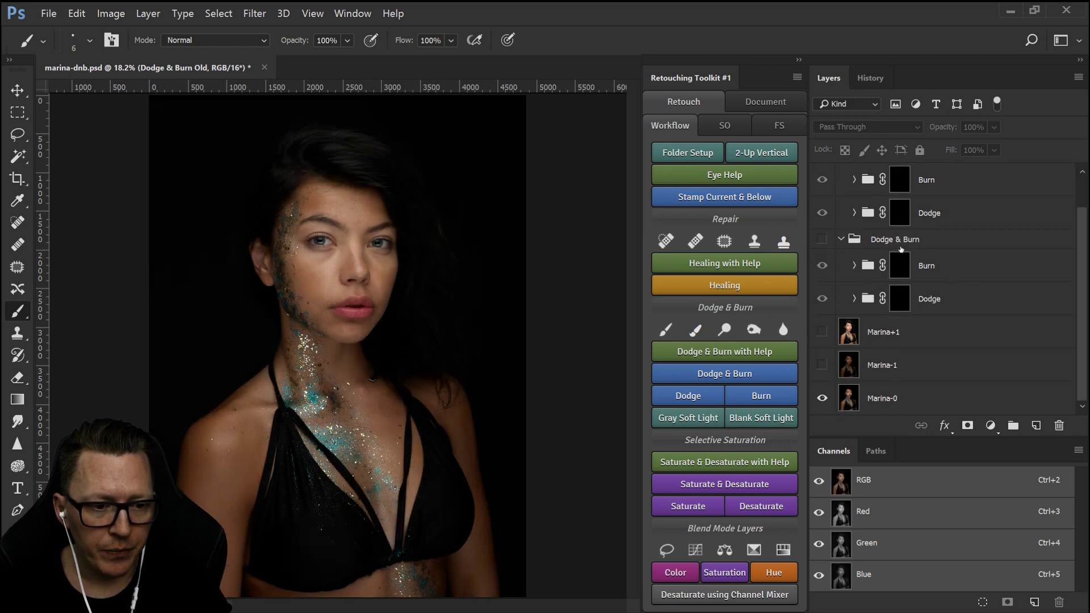
- Review the old Dodge group's Lighter curve, lifting input 102 to output 147
{"action": "left_click", "coordinate": [855, 213]}
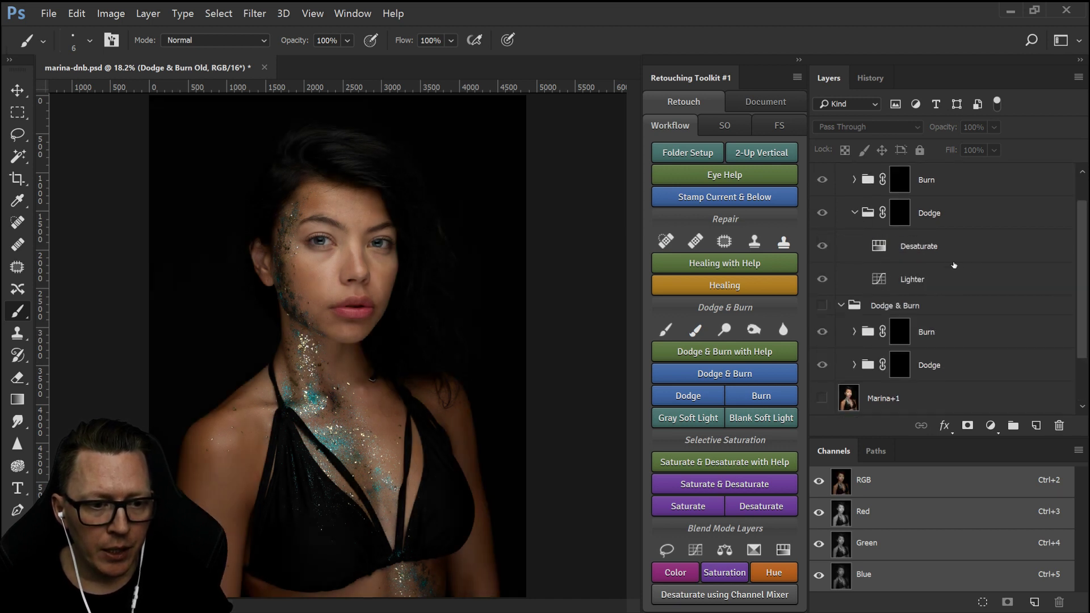
{"action": "left_click", "coordinate": [878, 279]}
{"action": "double_click", "coordinate": [879, 278]}
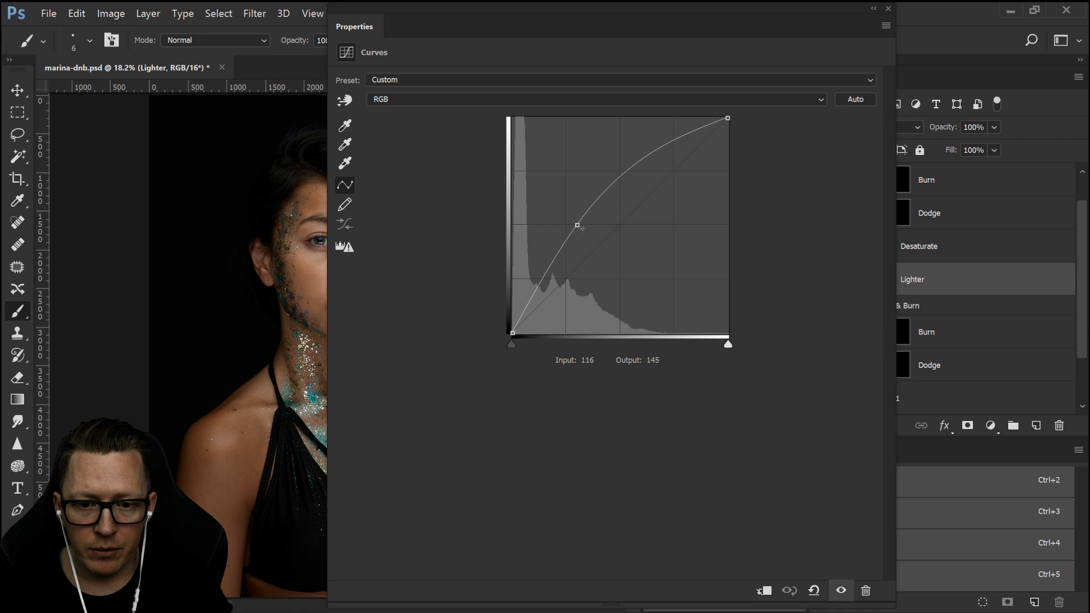
{"action": "left_click_drag", "start_coordinate": [577, 225], "coordinate": [599, 208]}
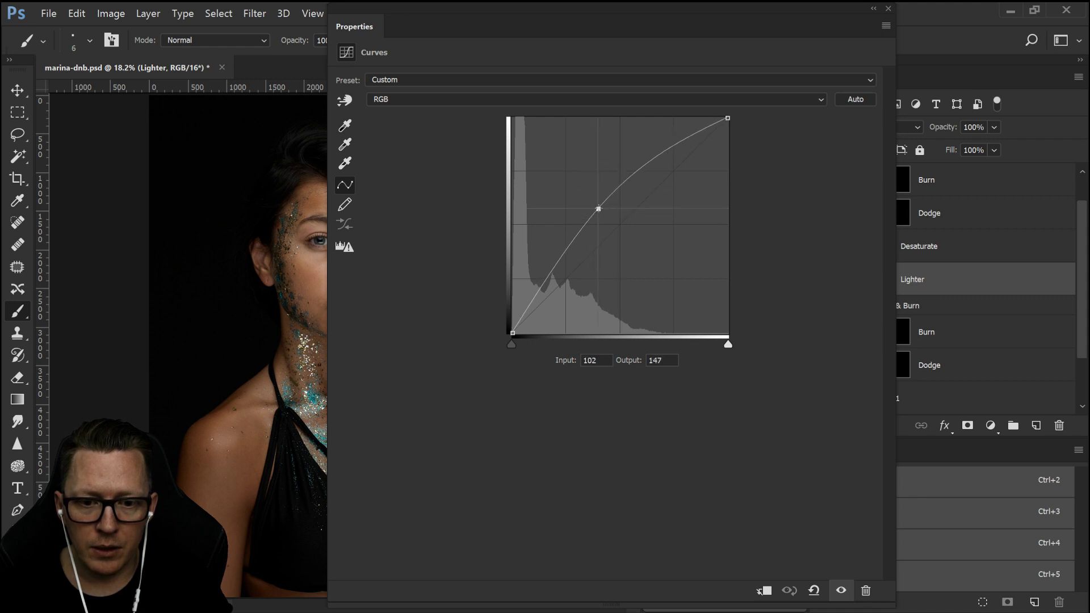
{"action": "left_click", "coordinate": [888, 8]}
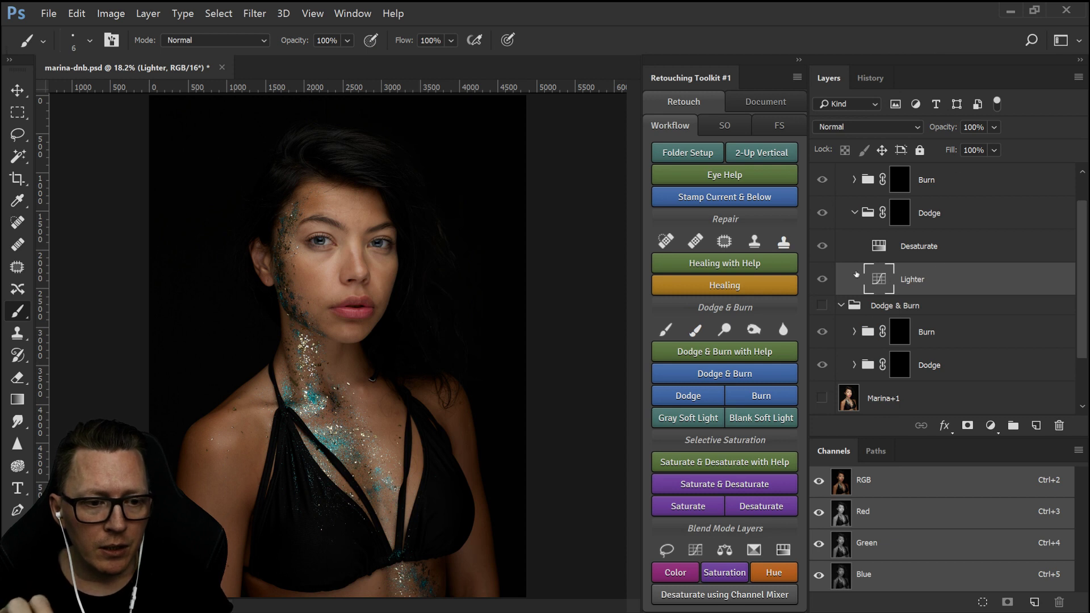
- Collapse the old Dodge group and expand the new Dodge group
{"action": "left_click", "coordinate": [853, 213]}
{"action": "left_click", "coordinate": [901, 300]}
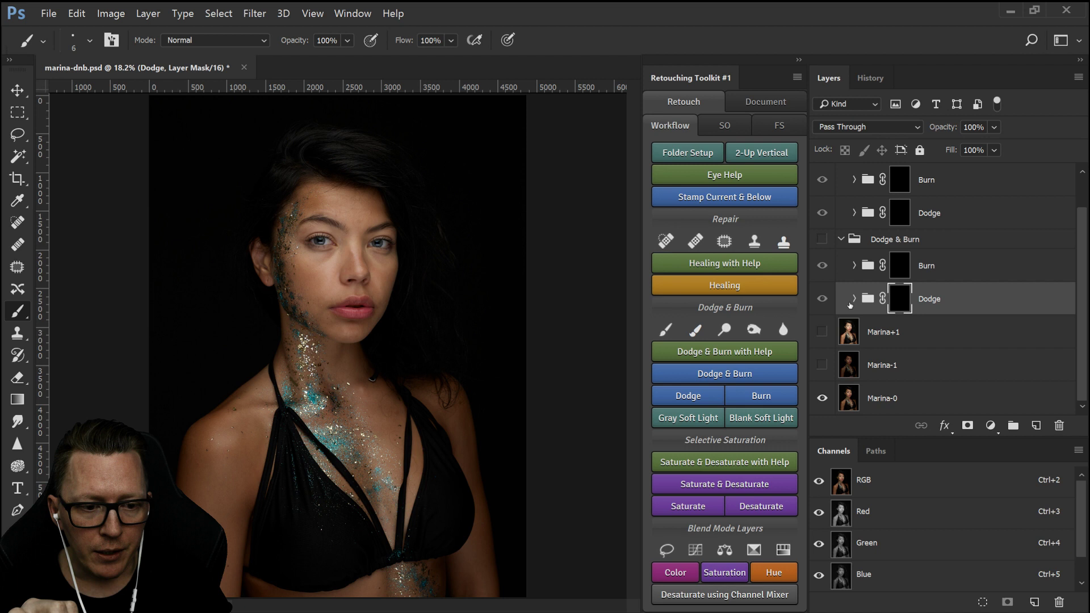
{"action": "left_click", "coordinate": [854, 298]}
- Read the new Lighten curve's two points: 65→104 and 138→190
{"action": "scroll", "coordinate": [878, 299], "scroll_direction": "down", "scroll_amount": 2}
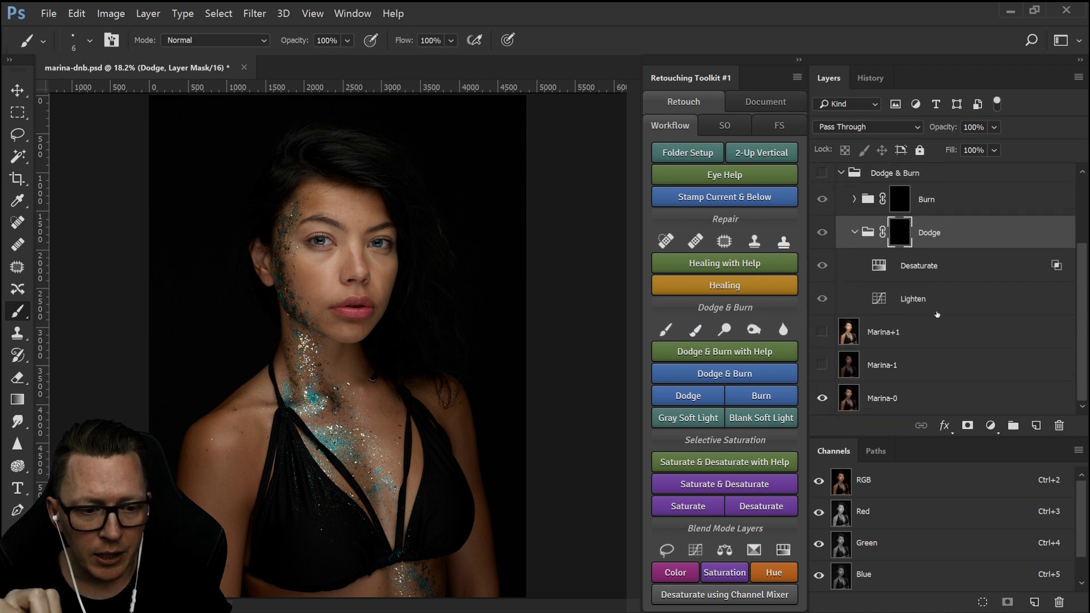
{"action": "double_click", "coordinate": [878, 299]}
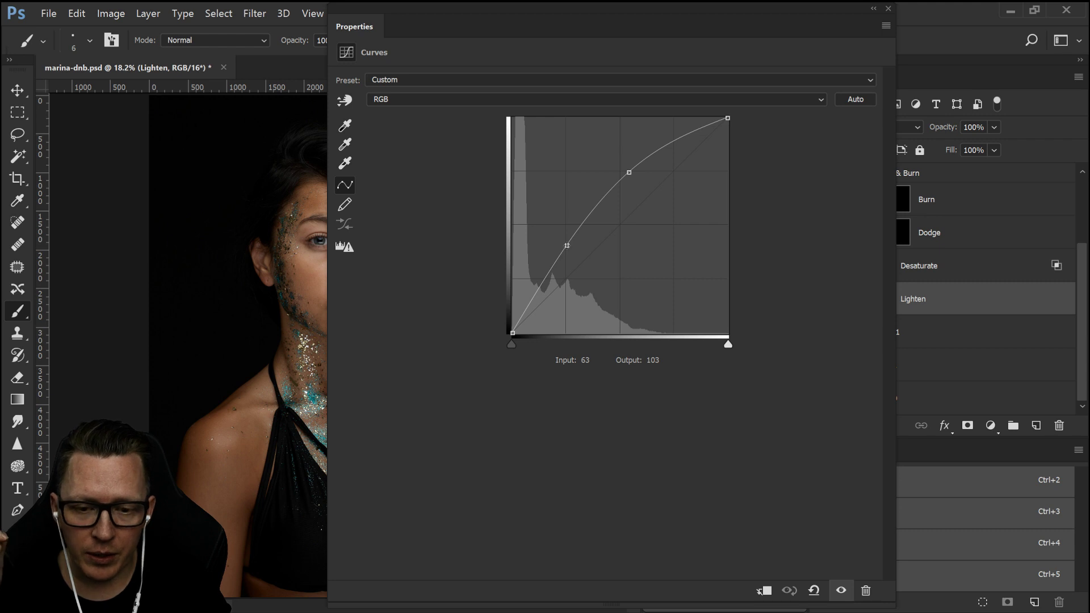
{"action": "left_click", "coordinate": [566, 245]}
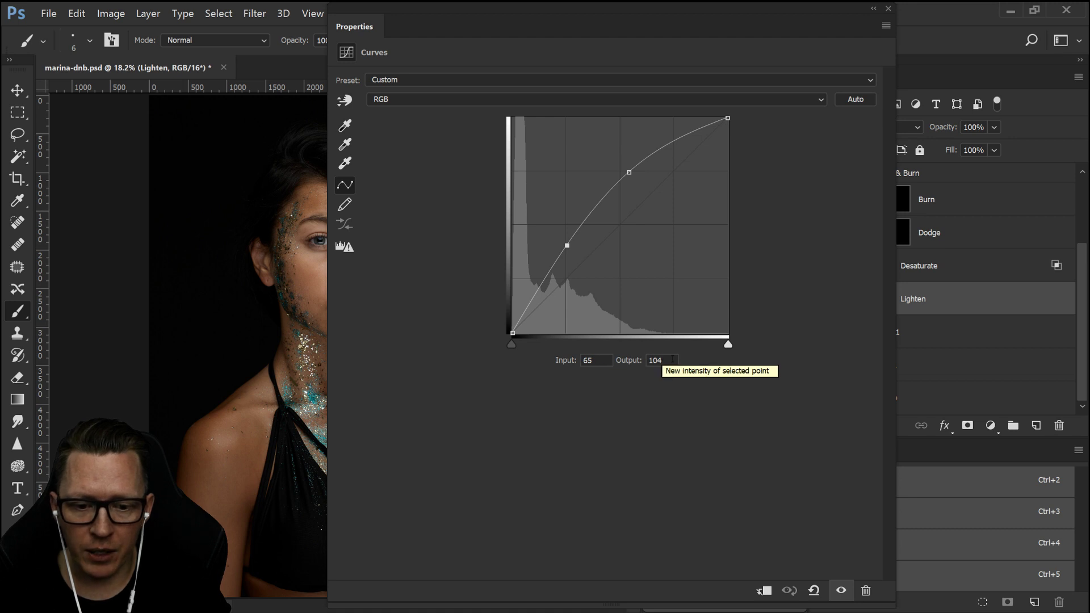
{"action": "left_click", "coordinate": [628, 172]}
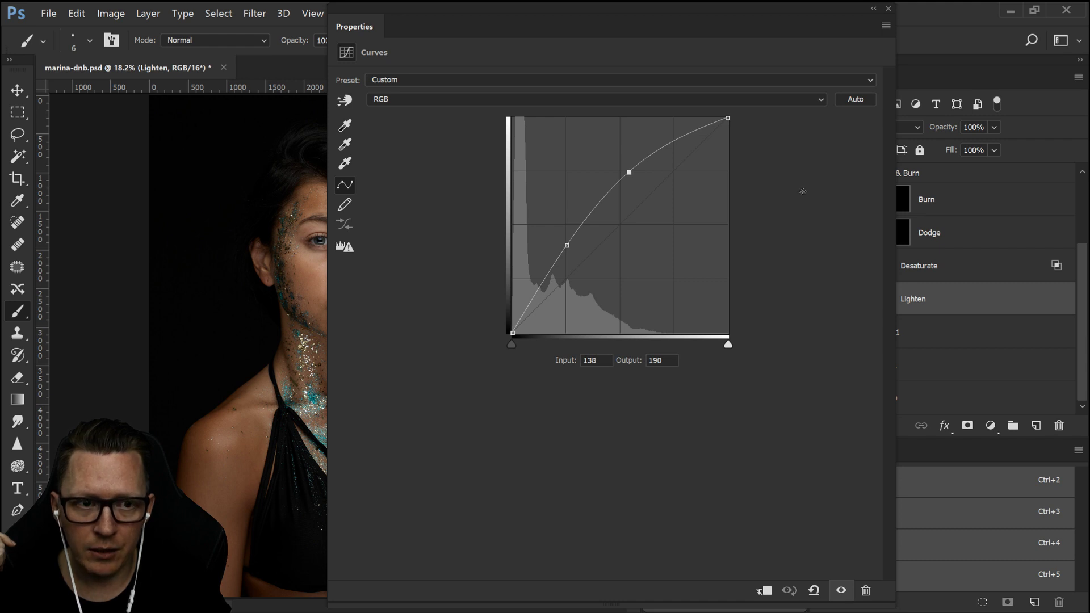
{"action": "left_click", "coordinate": [888, 8]}
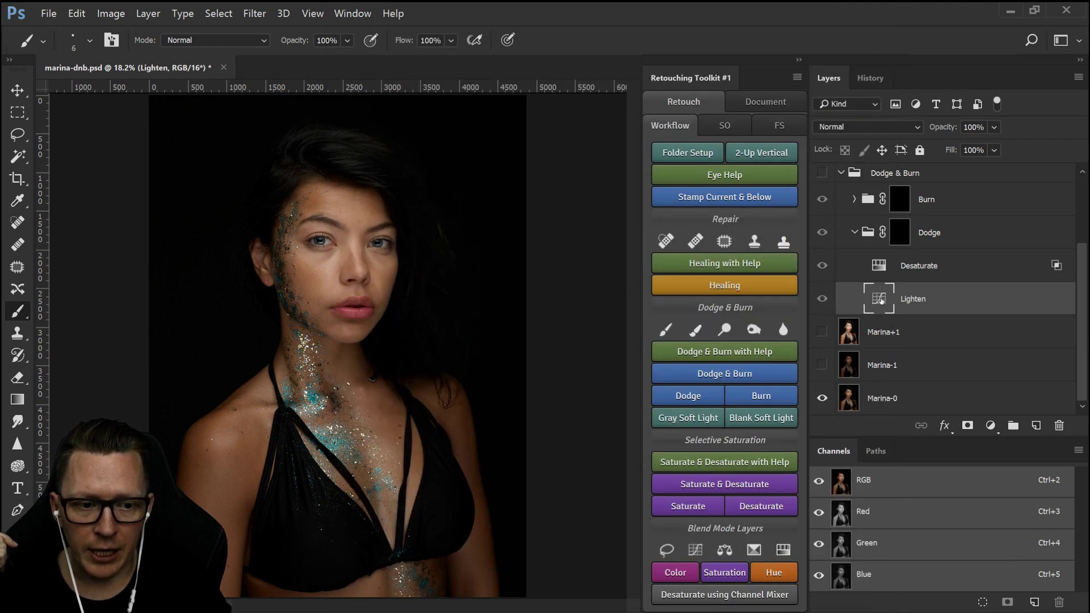
{"action": "left_click", "coordinate": [855, 198]}
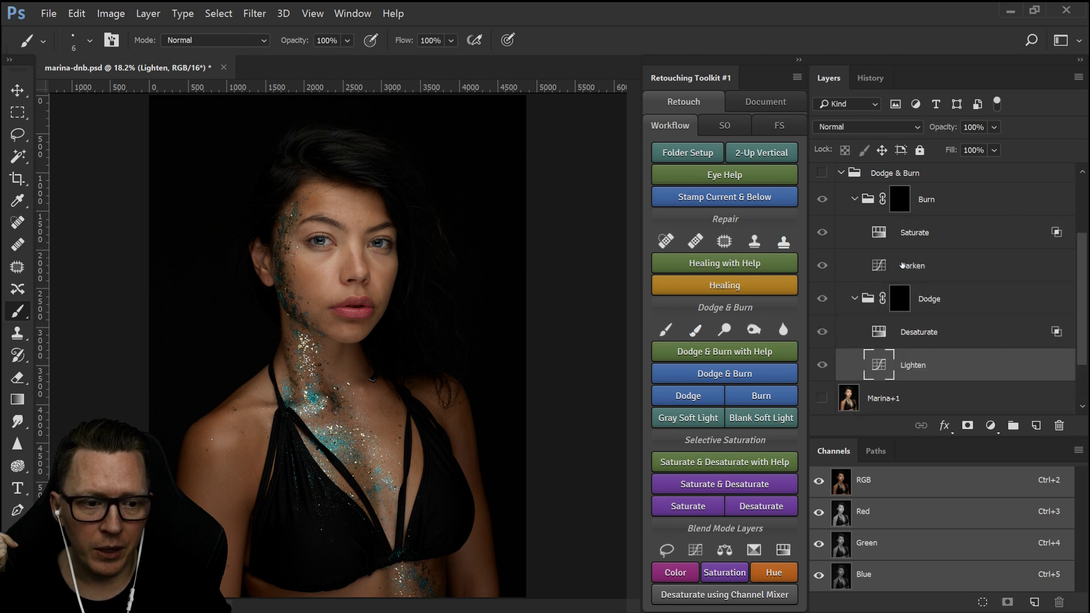
{"action": "double_click", "coordinate": [879, 266]}
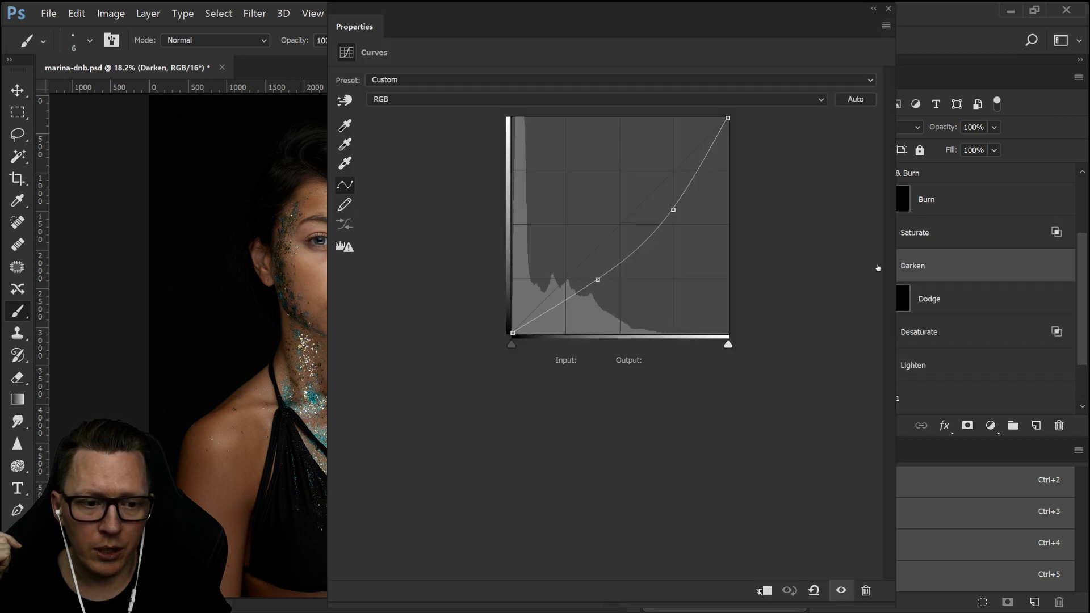
{"action": "left_click", "coordinate": [598, 279]}
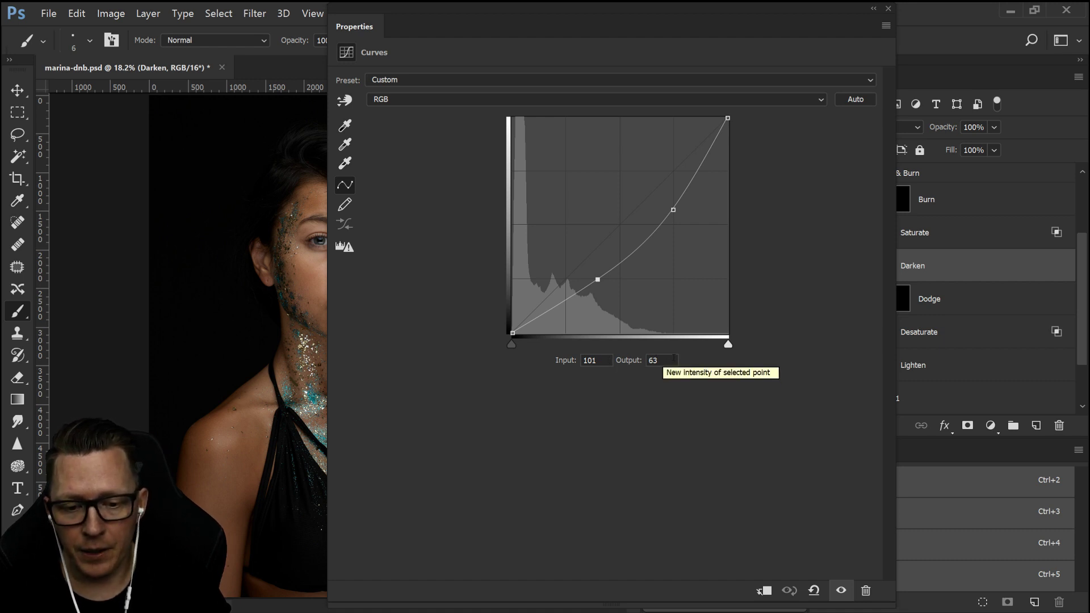
{"action": "left_click", "coordinate": [673, 210]}
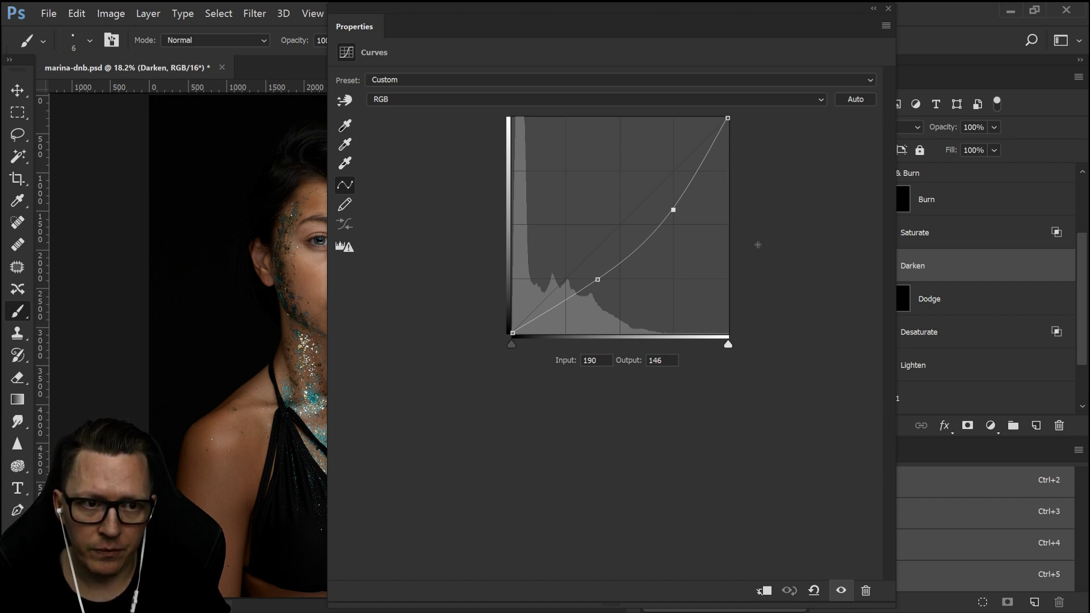
{"action": "left_click", "coordinate": [889, 8]}
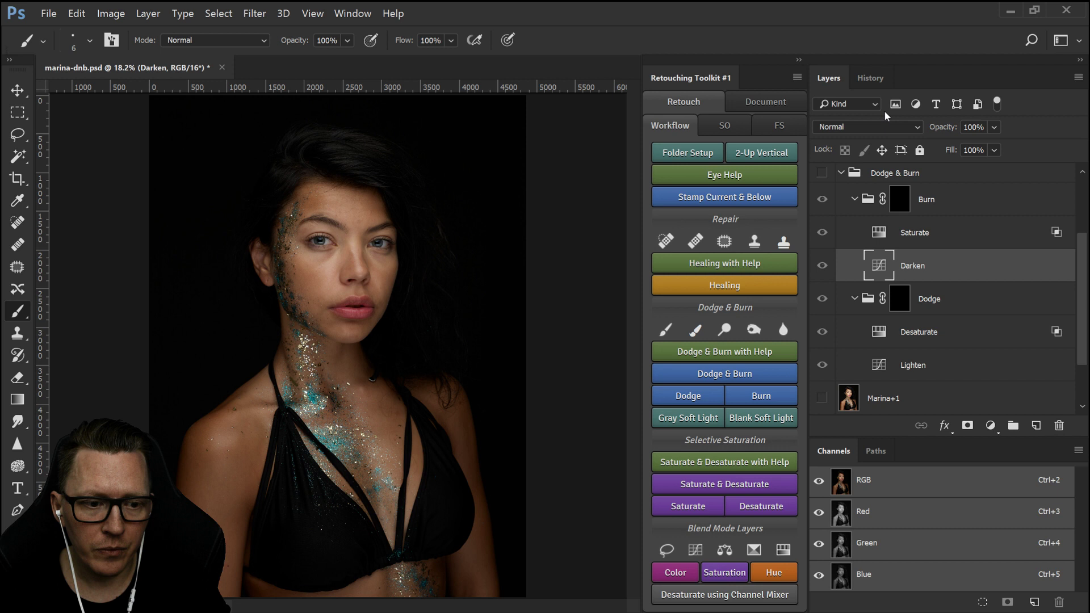
- View the Saturate layer's blending options (Saturation, 100%) and cancel without changes
{"action": "left_click", "coordinate": [941, 238]}
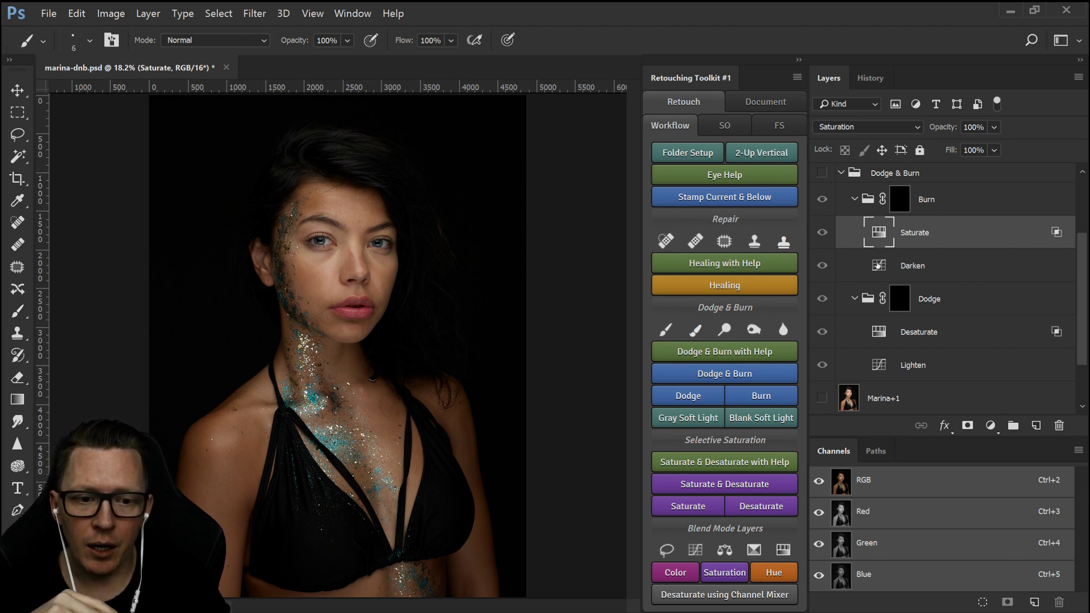
{"action": "double_click", "coordinate": [1057, 233]}
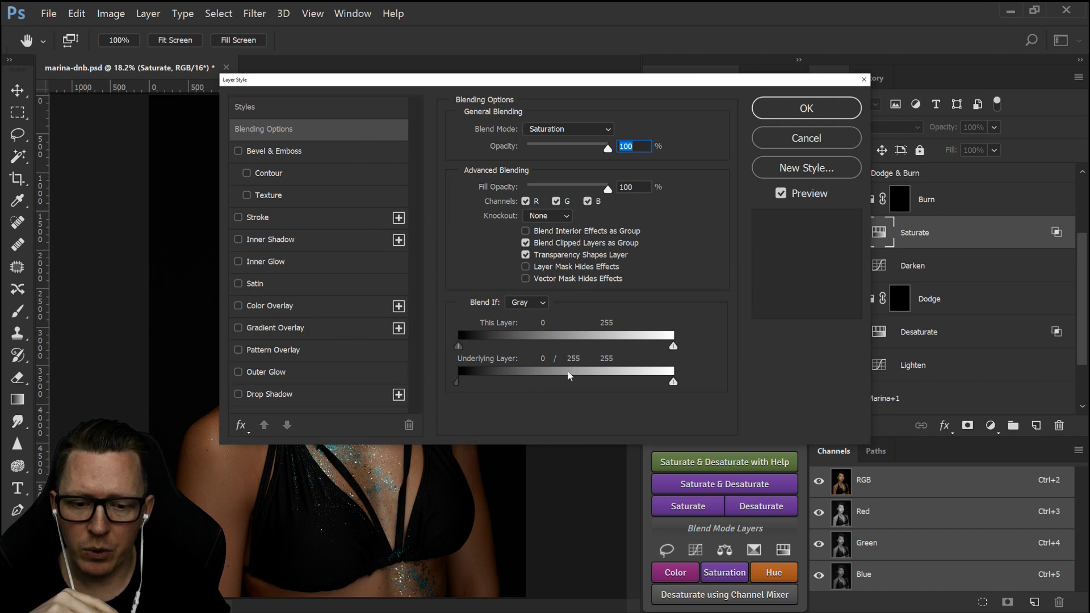
{"action": "left_click", "coordinate": [806, 140]}
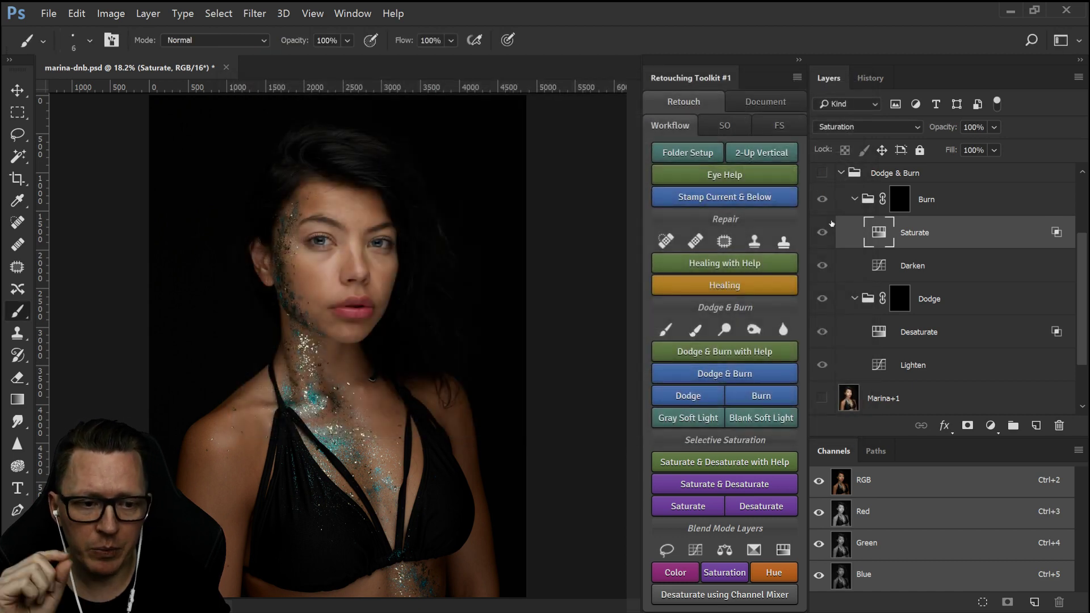
- Collapse the Burn and Dodge groups and expand Group 1 to reveal its helper layers
{"action": "left_click", "coordinate": [854, 200]}
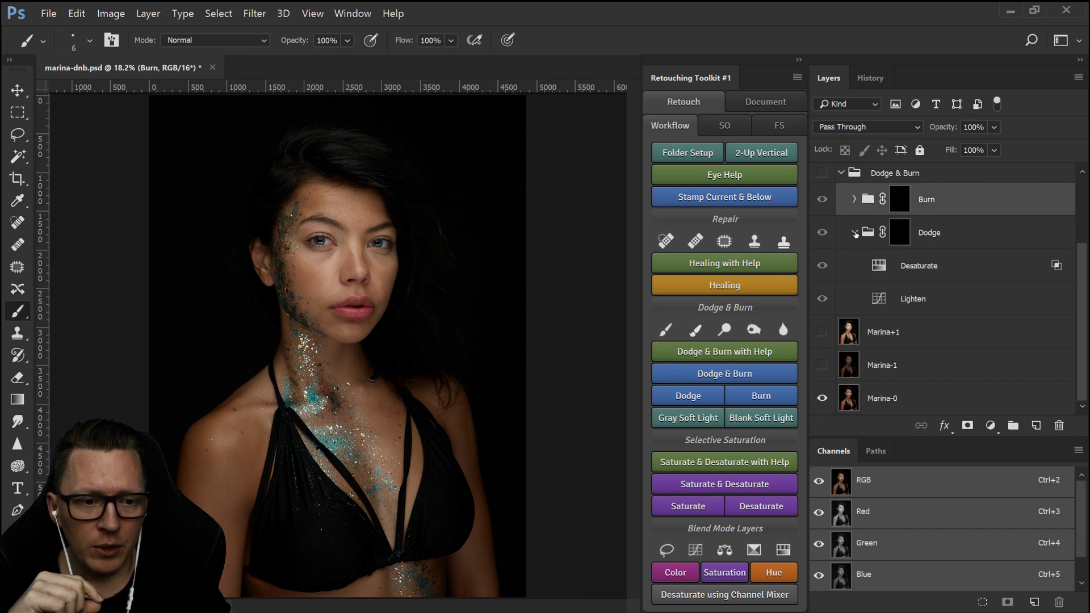
{"action": "left_click", "coordinate": [855, 233]}
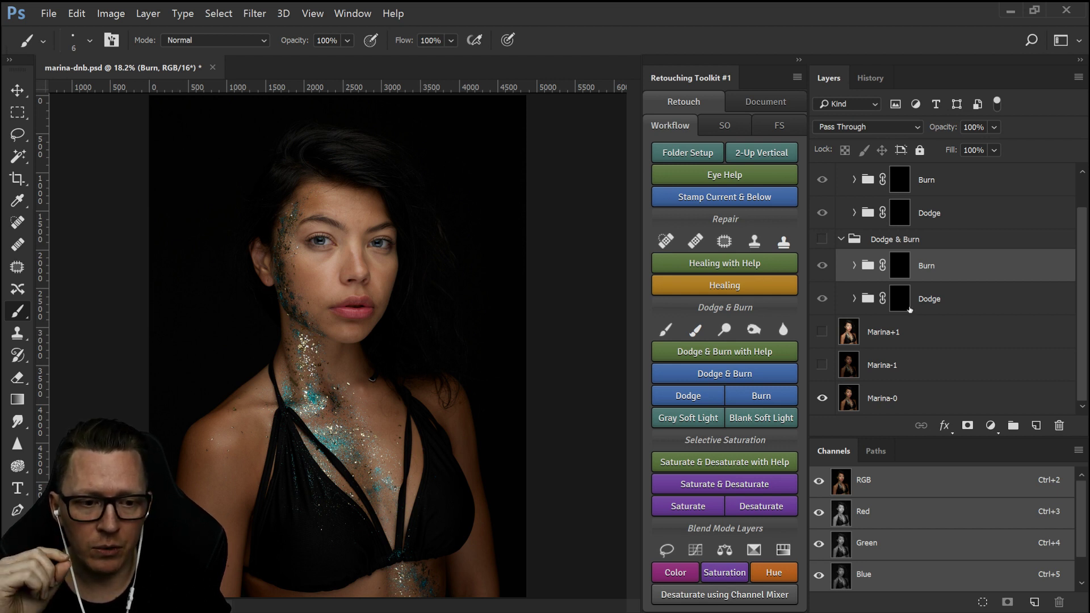
{"action": "scroll", "coordinate": [954, 334], "scroll_direction": "up", "scroll_amount": 1}
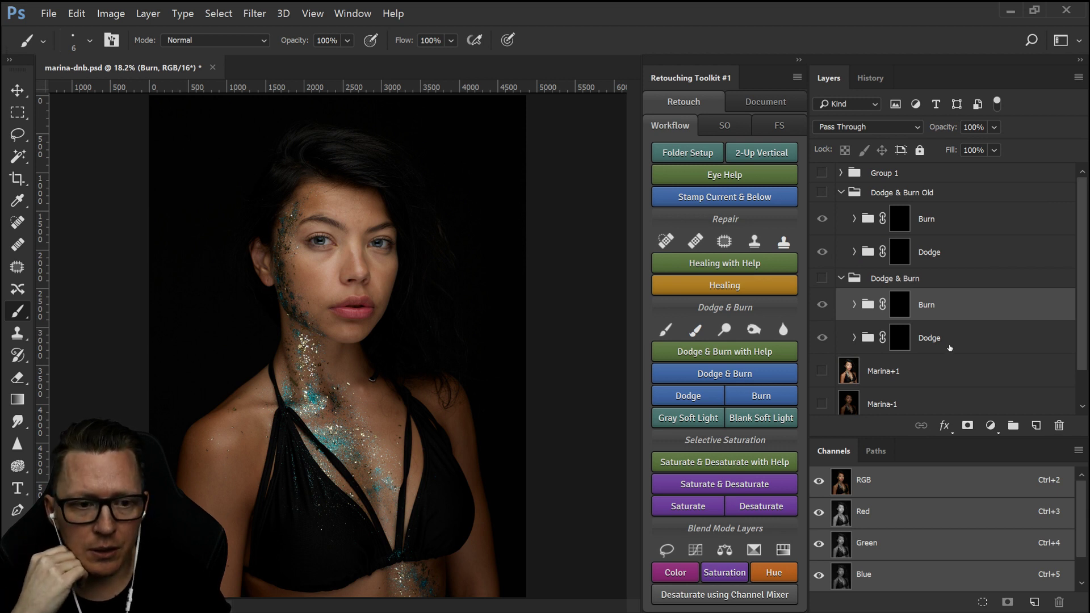
{"action": "left_click", "coordinate": [841, 172]}
{"action": "scroll", "coordinate": [937, 308], "scroll_direction": "down", "scroll_amount": 2}
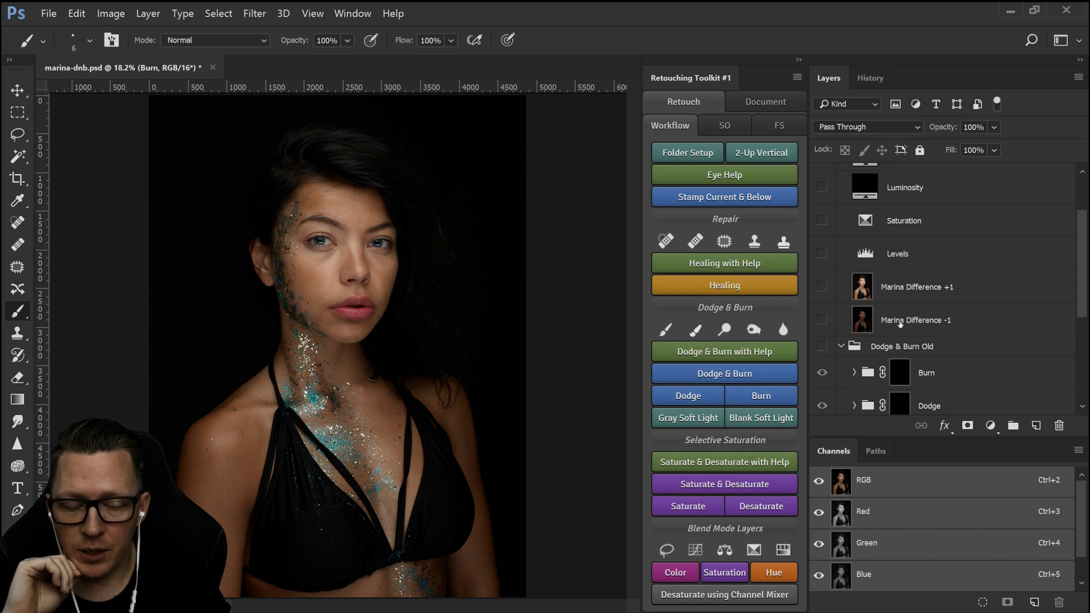
- Inspect the Saturation helper's Selective Color settings: Reds Black -100, Absolute mode
{"action": "left_click", "coordinate": [900, 323]}
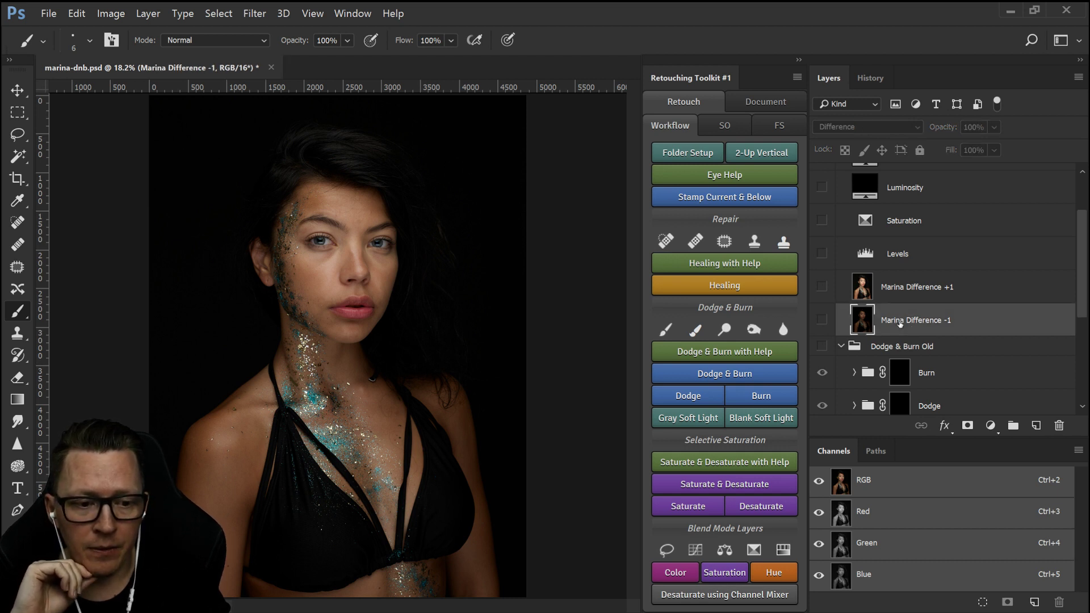
{"action": "scroll", "coordinate": [908, 329], "scroll_direction": "up", "scroll_amount": 3}
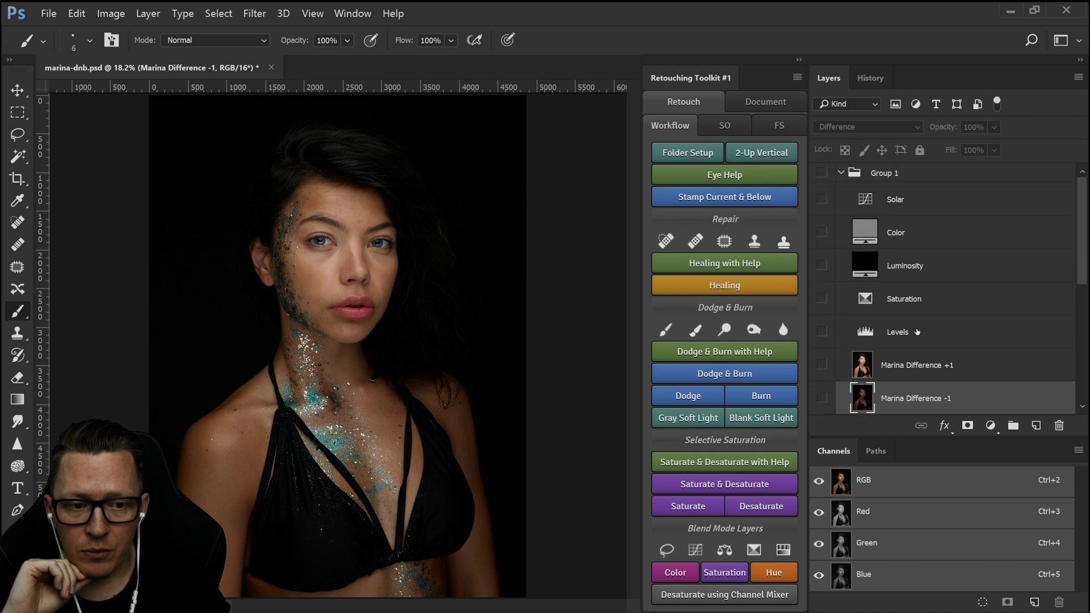
{"action": "scroll", "coordinate": [915, 333], "scroll_direction": "down", "scroll_amount": 1}
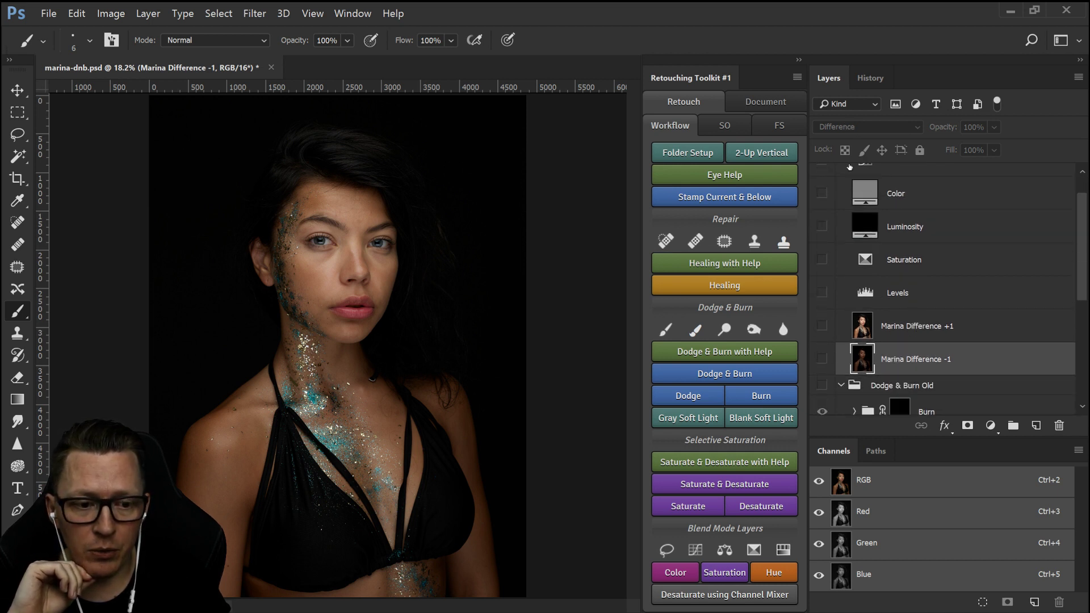
{"action": "left_click", "coordinate": [901, 295]}
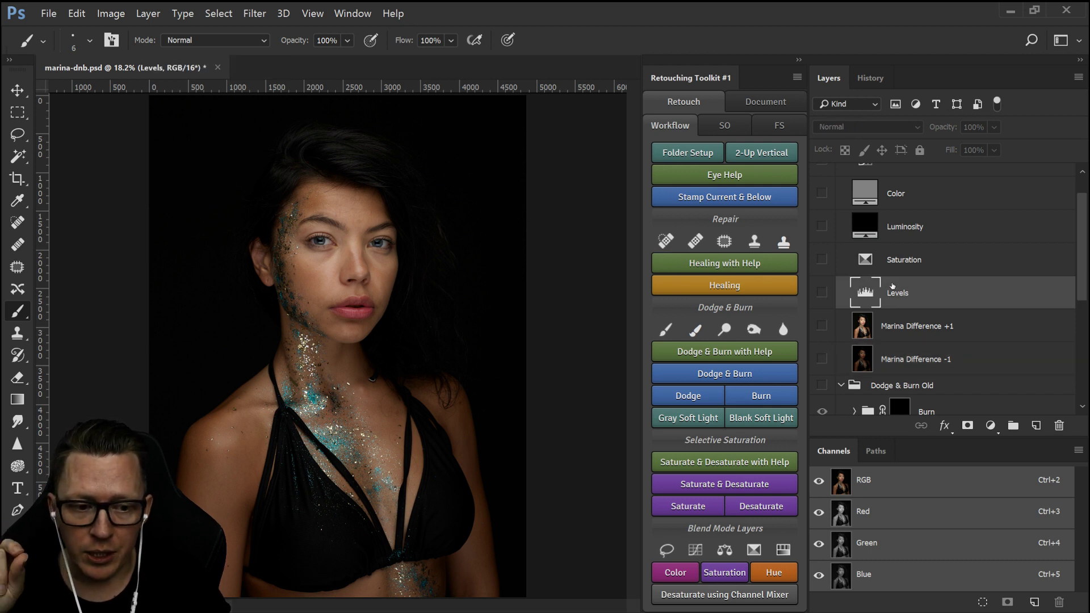
{"action": "left_click", "coordinate": [900, 259]}
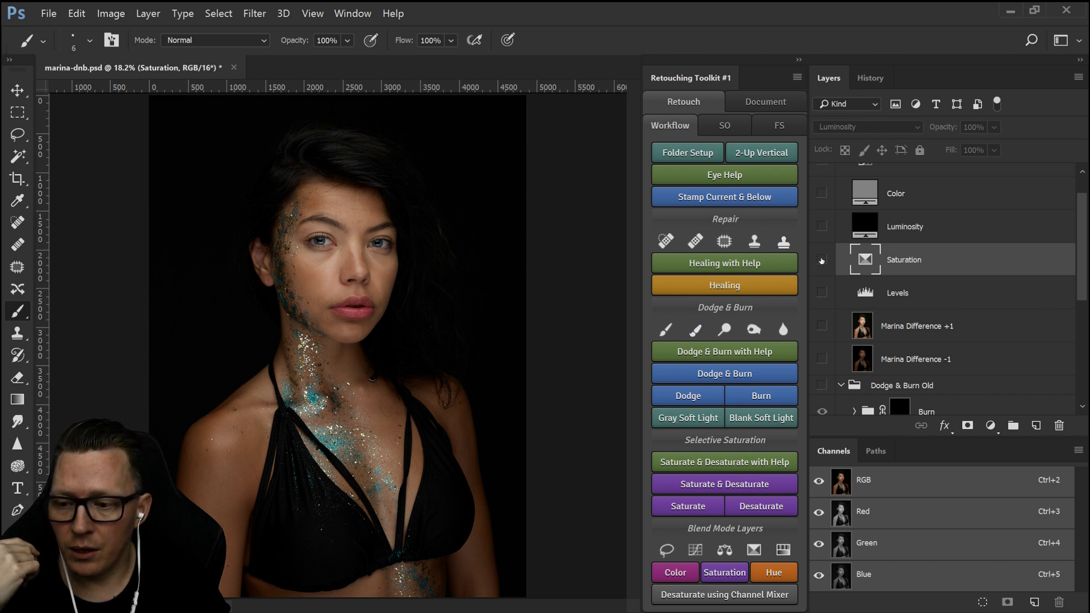
{"action": "double_click", "coordinate": [865, 259]}
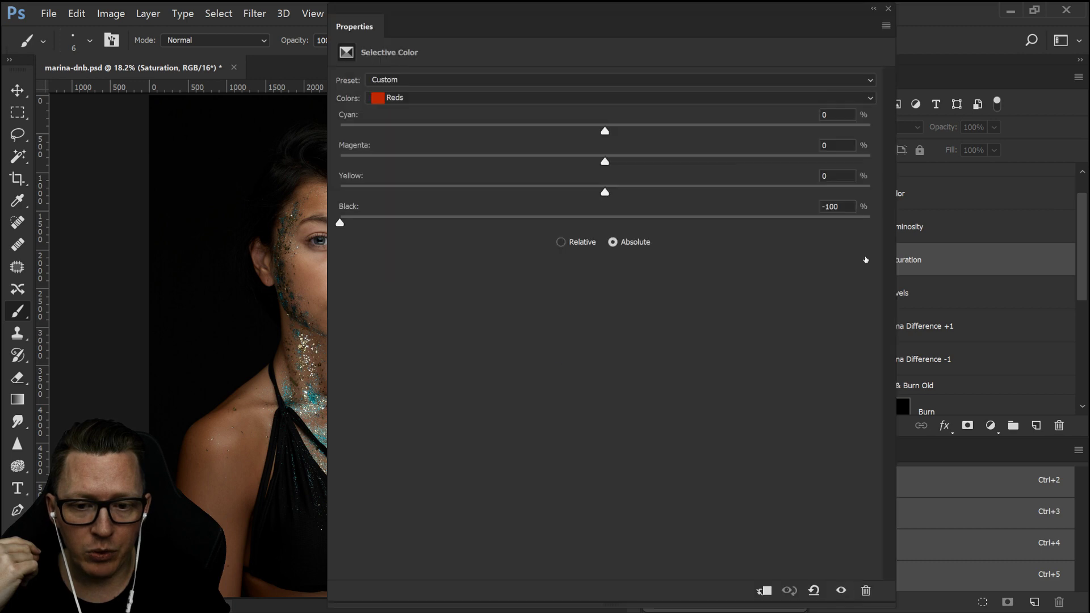
{"action": "left_click", "coordinate": [888, 8]}
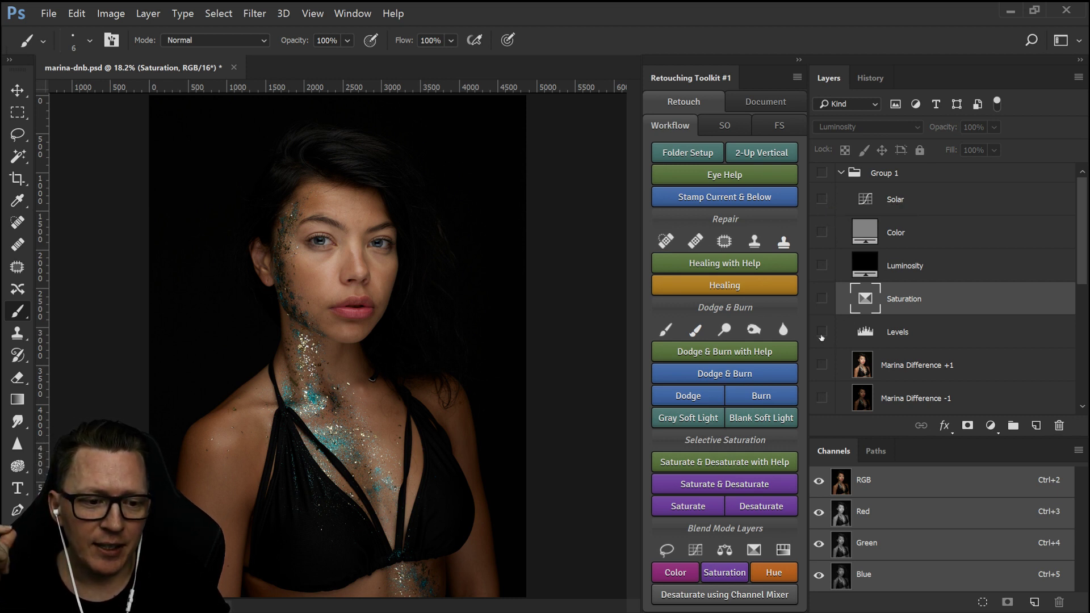
- Show Marina Difference +1, Levels, Saturation and Solar helper layers
{"action": "left_click", "coordinate": [821, 367]}
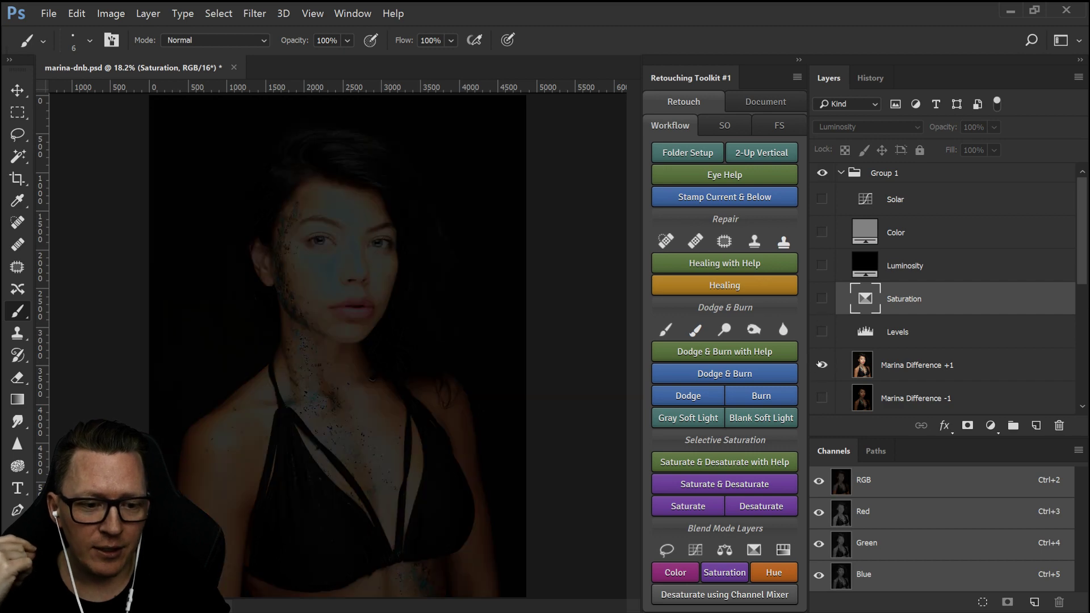
{"action": "left_click", "coordinate": [821, 332]}
{"action": "left_click", "coordinate": [821, 298]}
{"action": "left_click", "coordinate": [822, 199]}
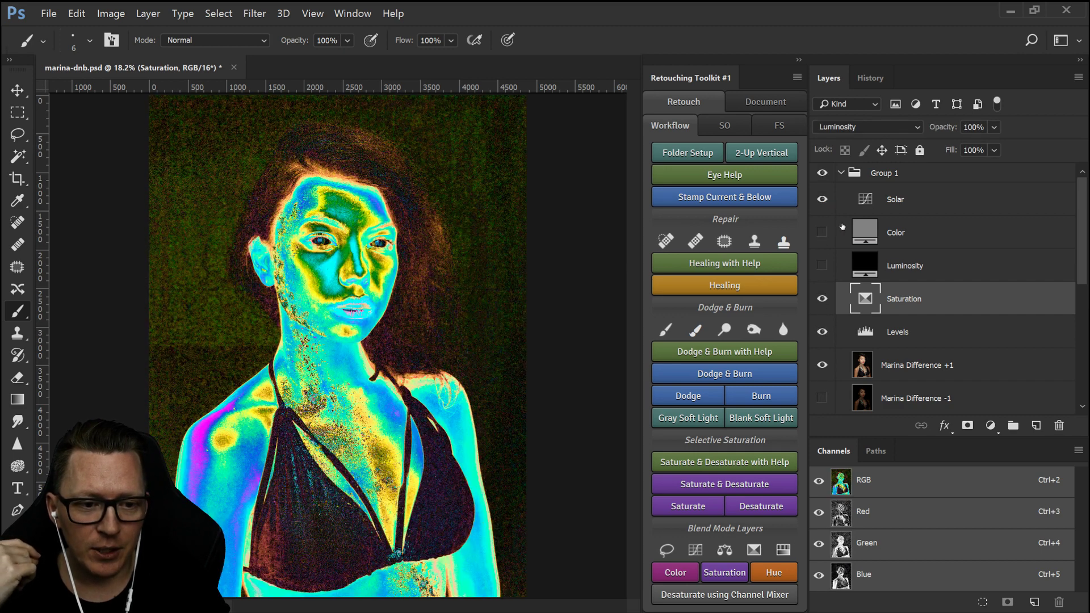
- Check Marina+1, invert the new Dodge mask to white, and show the Dodge & Burn group
{"action": "scroll", "coordinate": [911, 266], "scroll_direction": "down", "scroll_amount": 6}
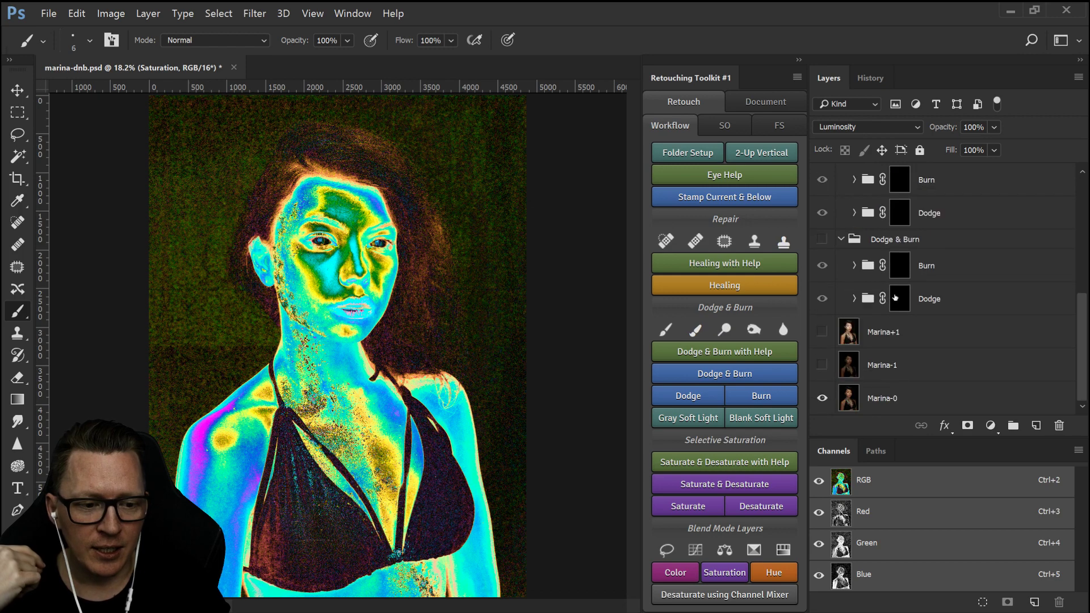
{"action": "left_click", "coordinate": [899, 268]}
{"action": "left_click", "coordinate": [822, 332]}
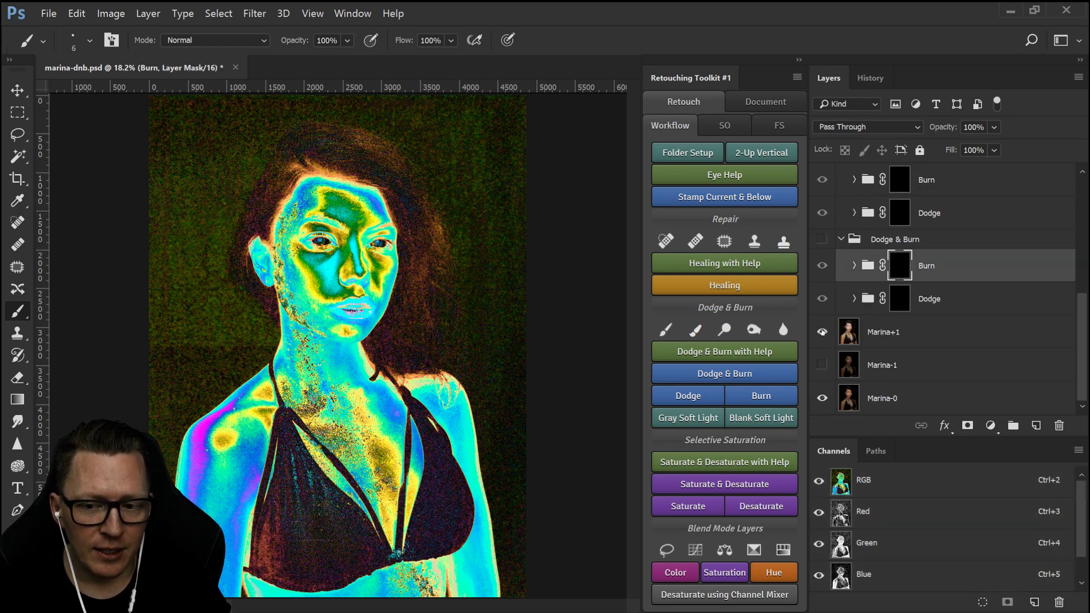
{"action": "left_click", "coordinate": [822, 332]}
{"action": "left_click", "coordinate": [900, 301]}
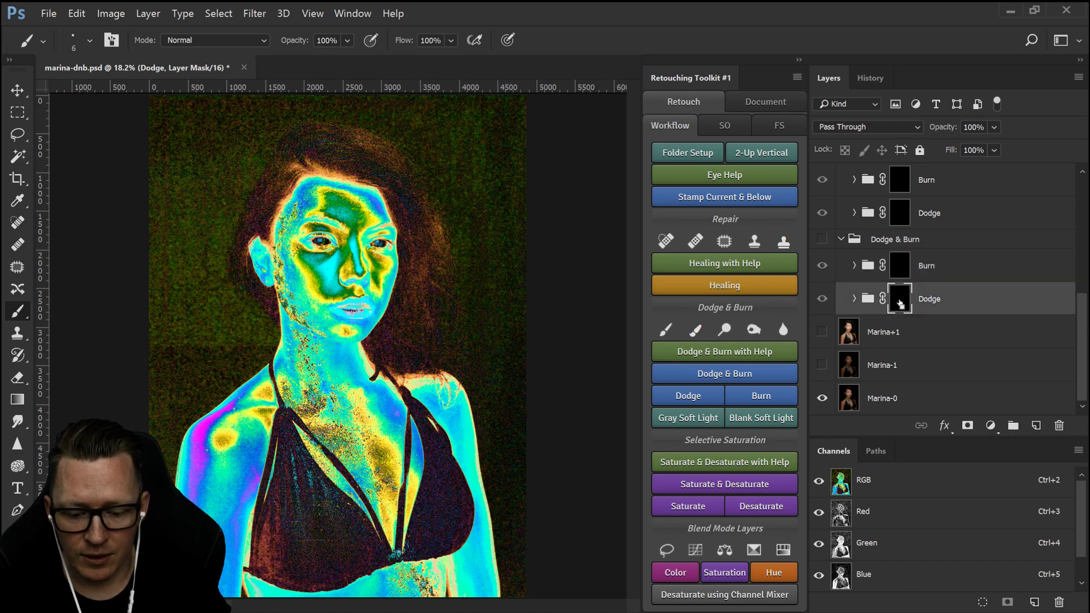
{"action": "key", "text": "ctrl+i"}
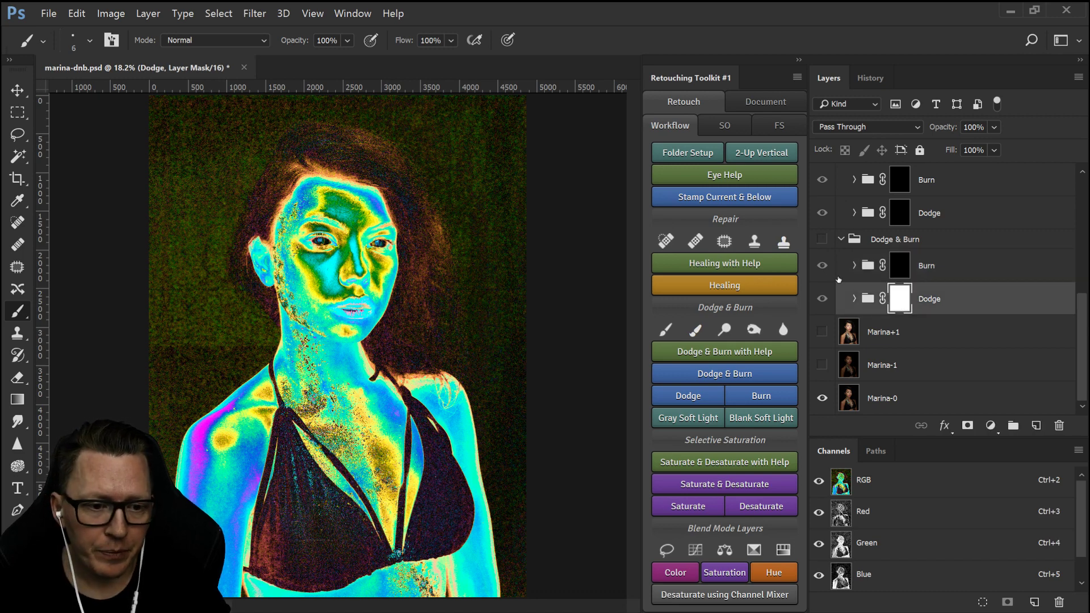
{"action": "left_click", "coordinate": [822, 239]}
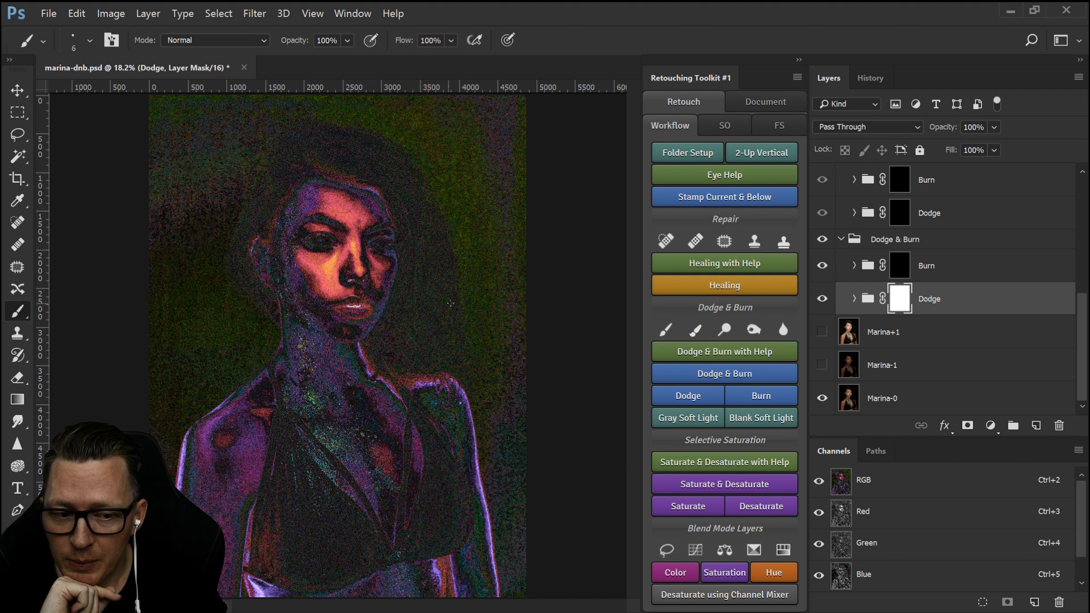
- Select the old white-masked Dodge group, then switch the Solar helper layer off and back on to compare
{"action": "left_click", "coordinate": [781, 328]}
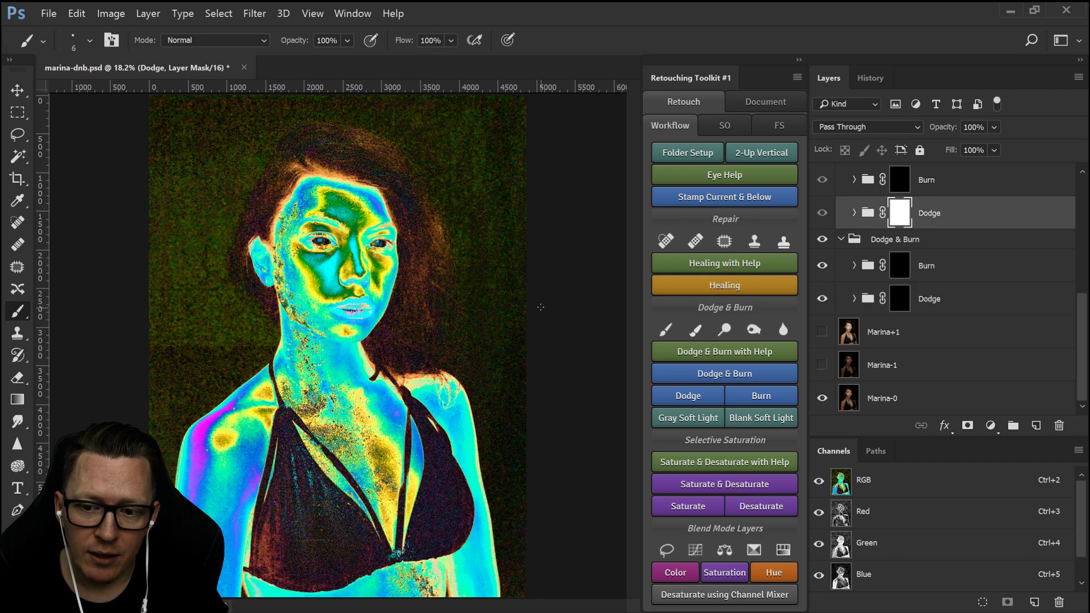
{"action": "scroll", "coordinate": [903, 318], "scroll_direction": "up", "scroll_amount": 2}
{"action": "scroll", "coordinate": [907, 326], "scroll_direction": "up", "scroll_amount": 4}
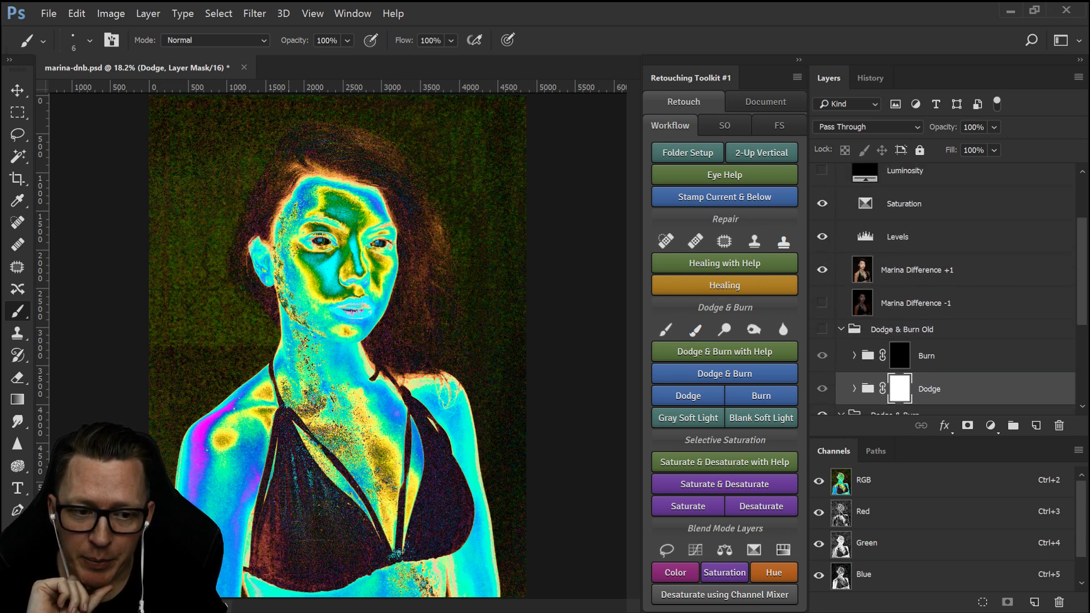
{"action": "scroll", "coordinate": [903, 296], "scroll_direction": "up", "scroll_amount": 3}
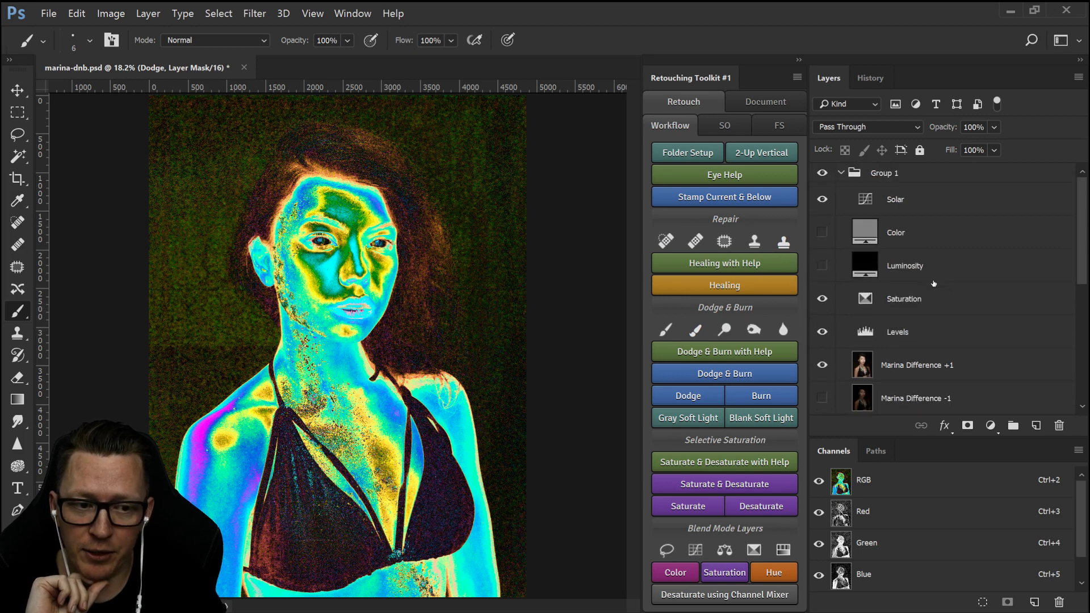
{"action": "left_click", "coordinate": [821, 199]}
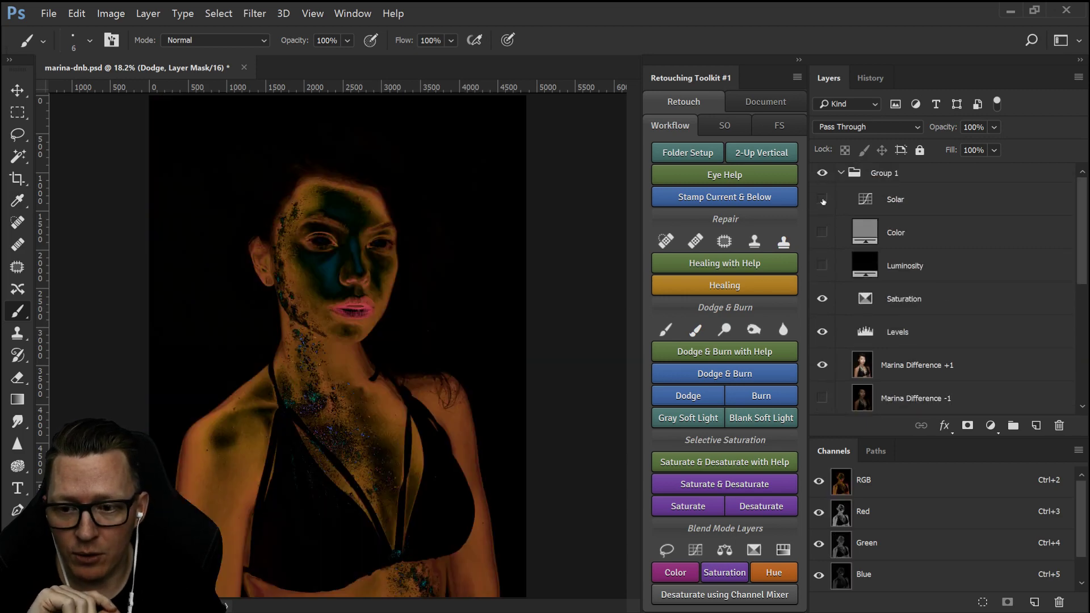
{"action": "left_click", "coordinate": [822, 199]}
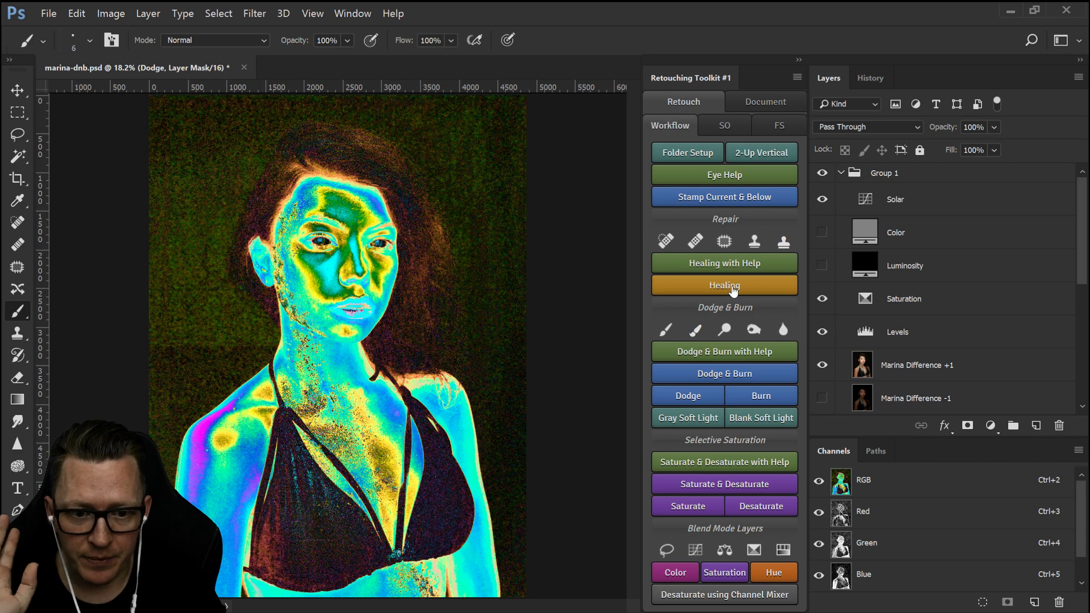
- Collapse and hide Group 1, invert the old Dodge mask back to black, and select Marina-0
{"action": "left_click", "coordinate": [842, 174]}
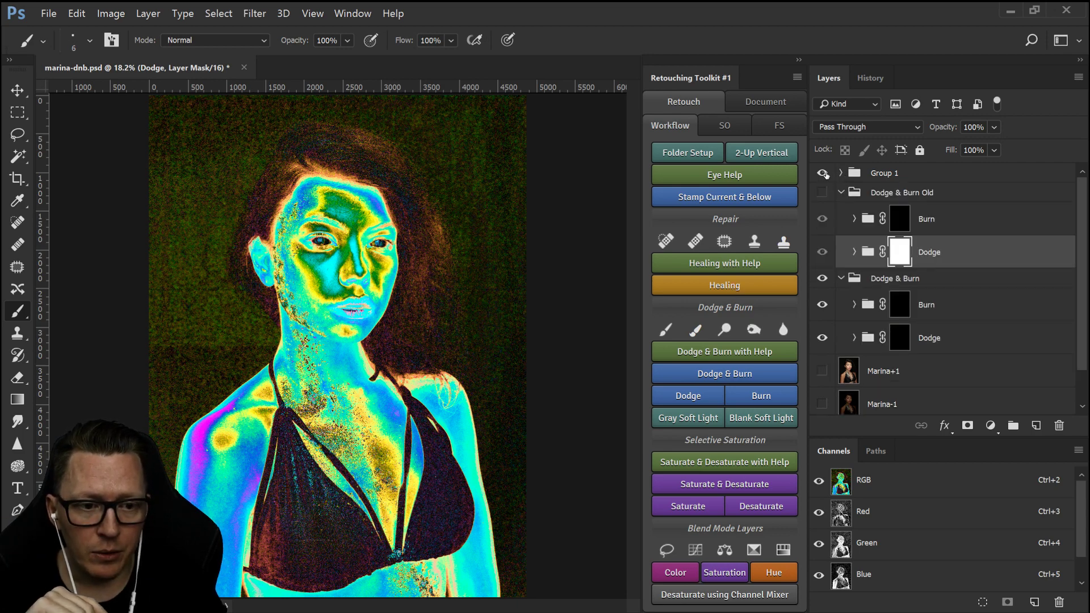
{"action": "left_click", "coordinate": [822, 173]}
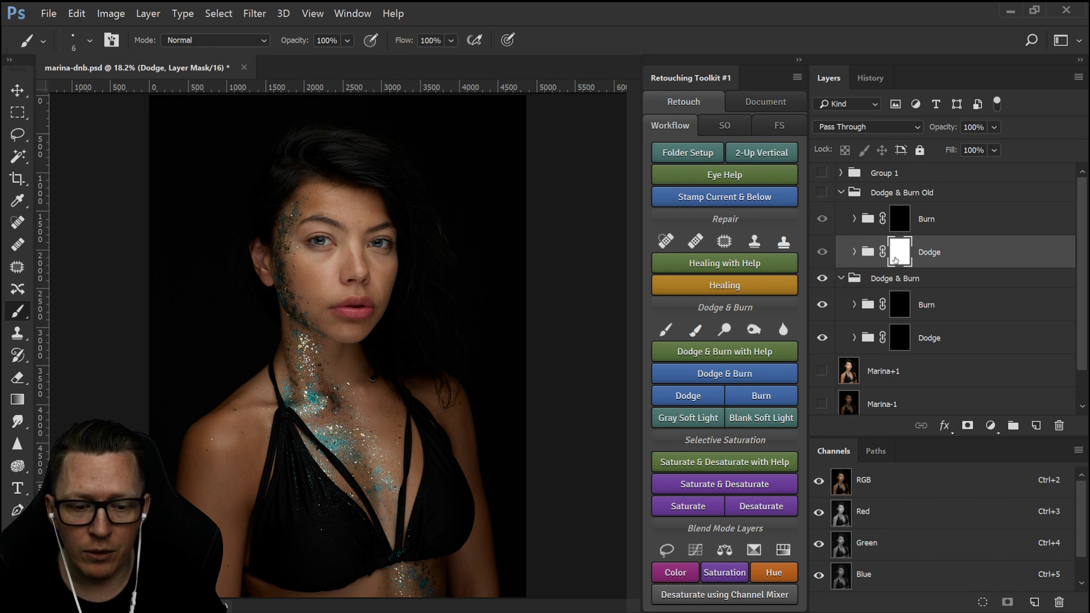
{"action": "key", "text": "ctrl+i"}
{"action": "scroll", "coordinate": [908, 355], "scroll_direction": "down", "scroll_amount": 1}
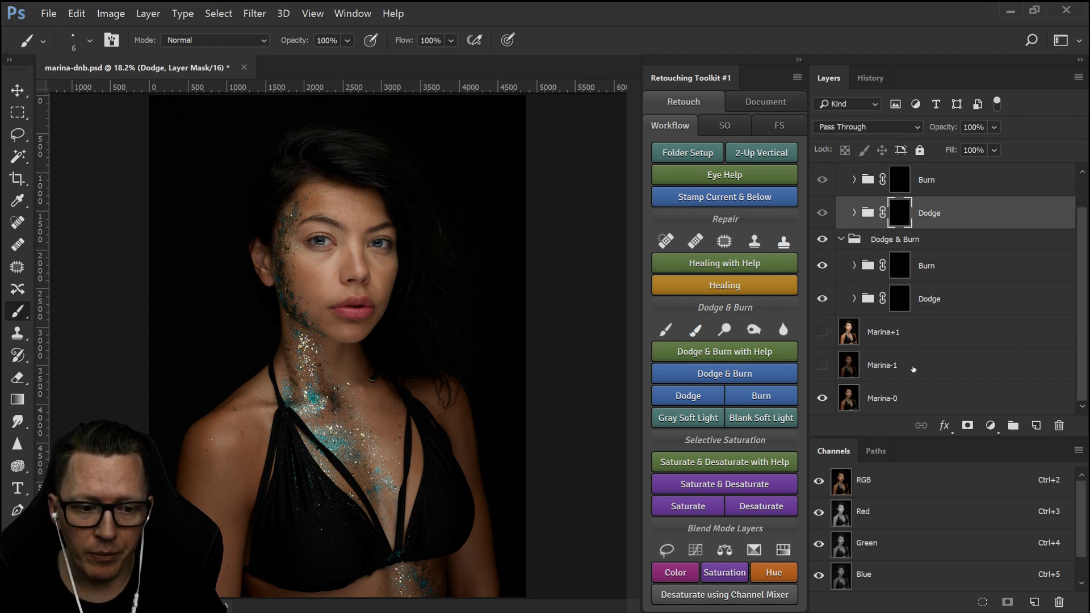
{"action": "left_click", "coordinate": [895, 407]}
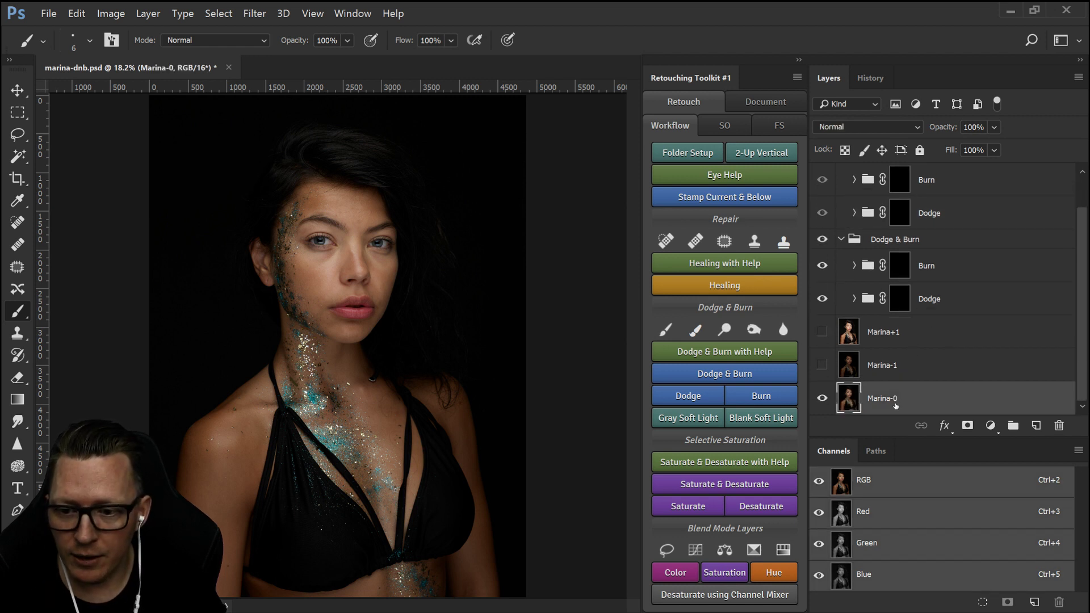